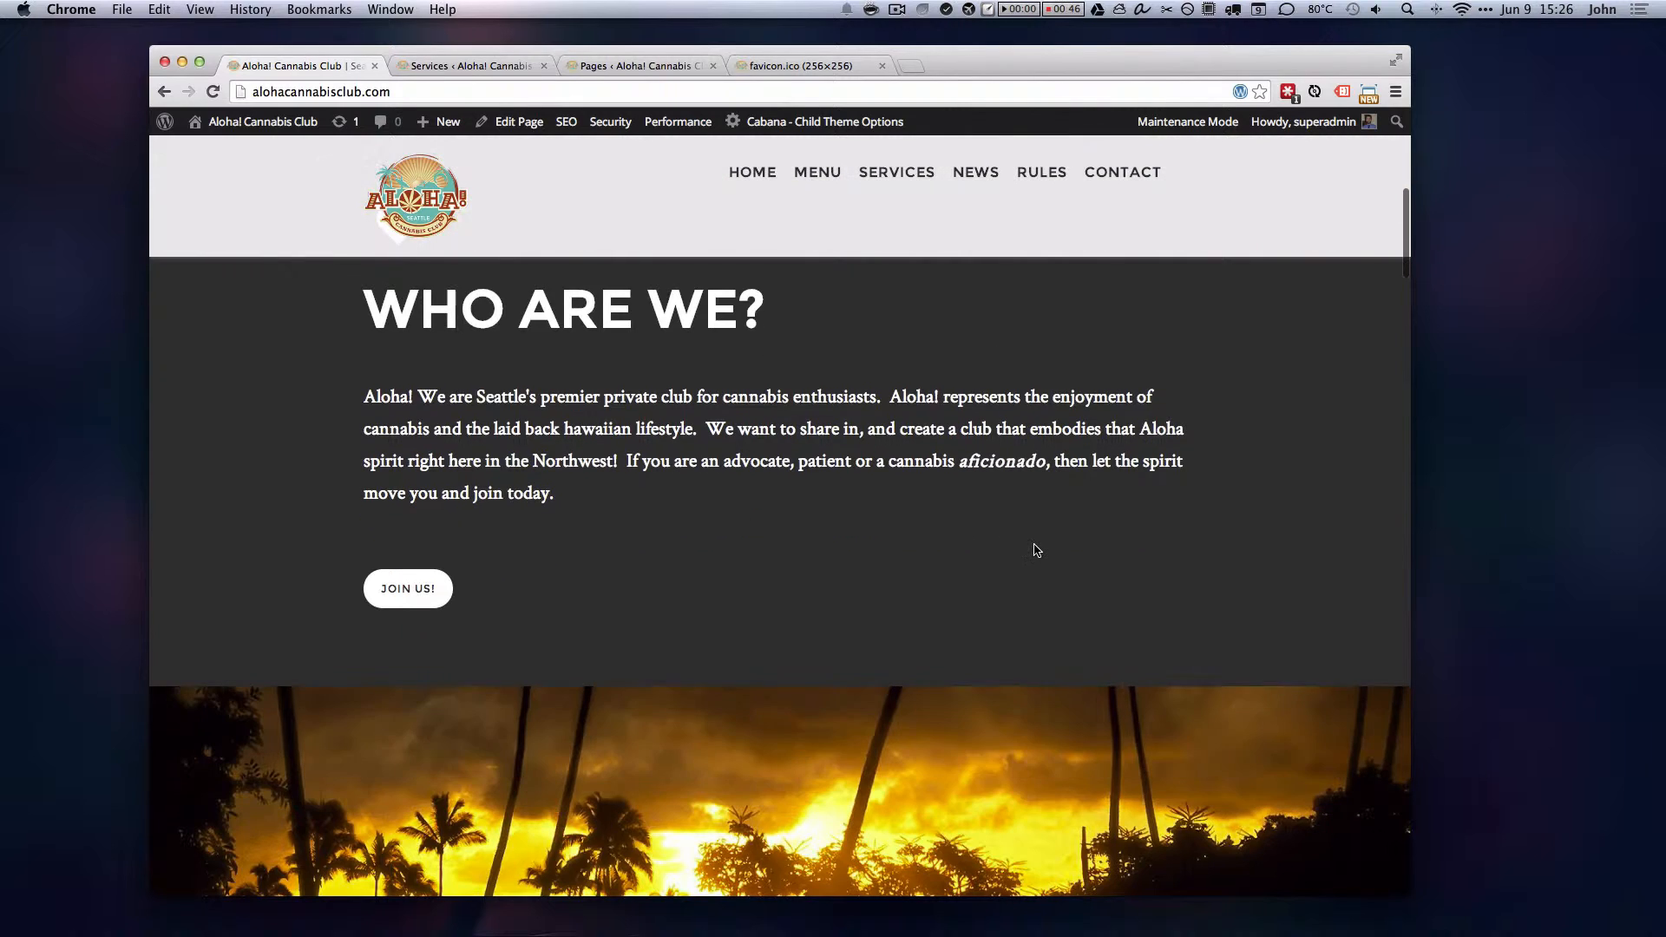
Step: Review the service blocks on the site's homepage and the matching entries in the admin Services list
{"action": "scroll", "coordinate": [1108, 528], "scroll_direction": "down", "scroll_amount": 5}
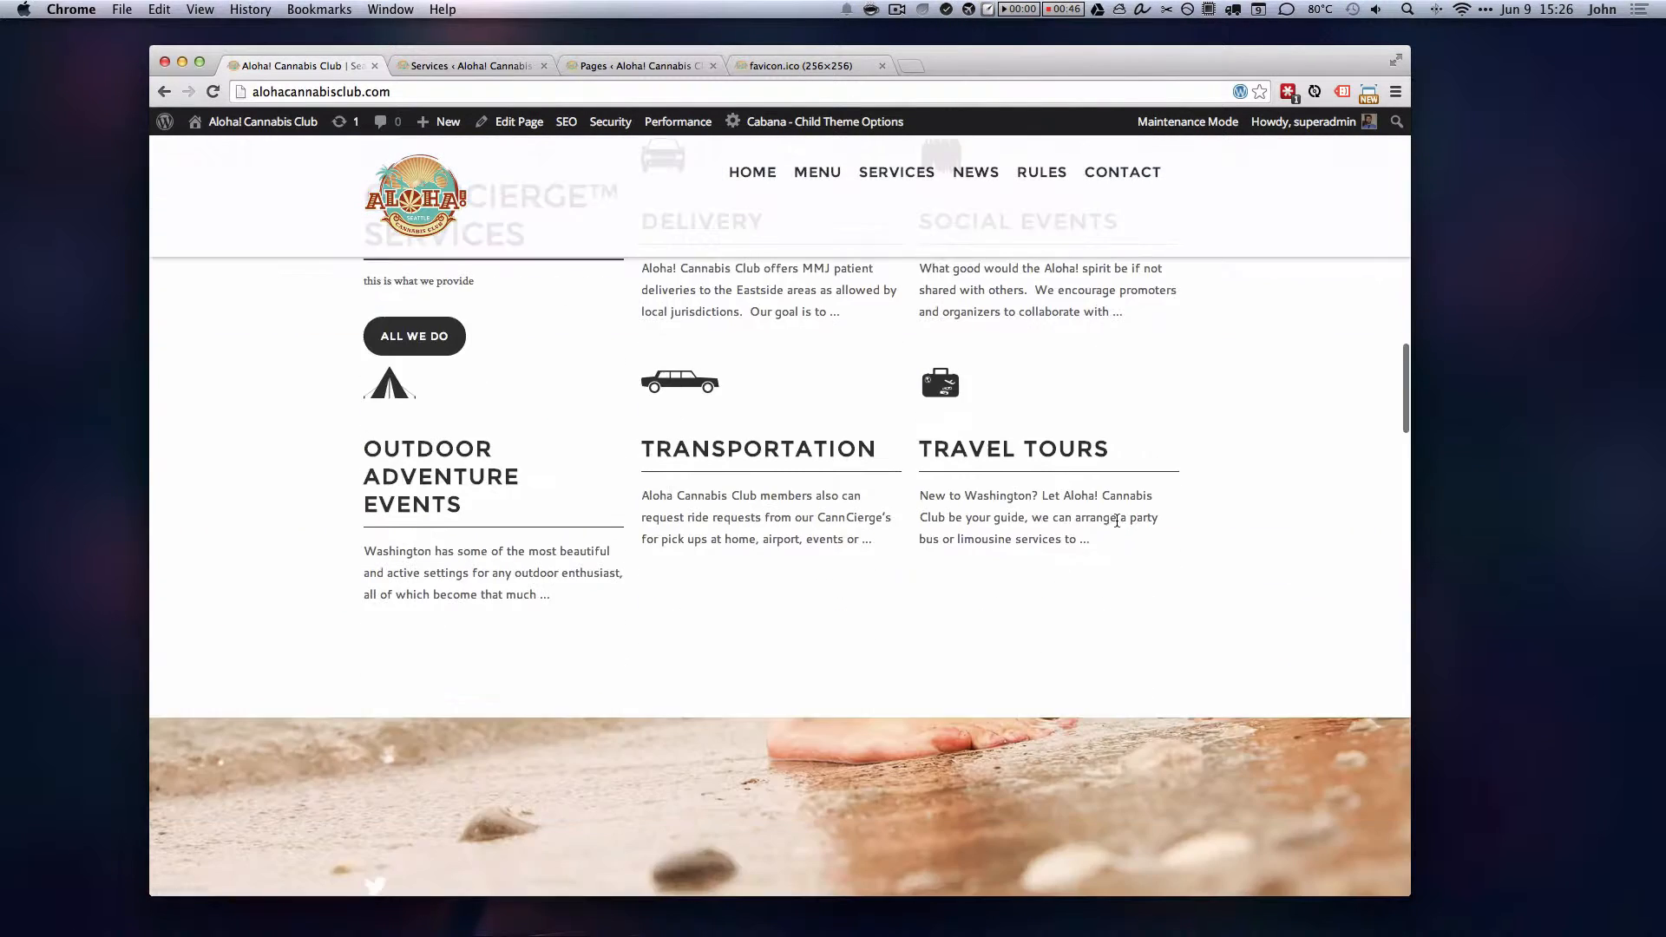
{"action": "scroll", "coordinate": [1076, 390], "scroll_direction": "up", "scroll_amount": 2}
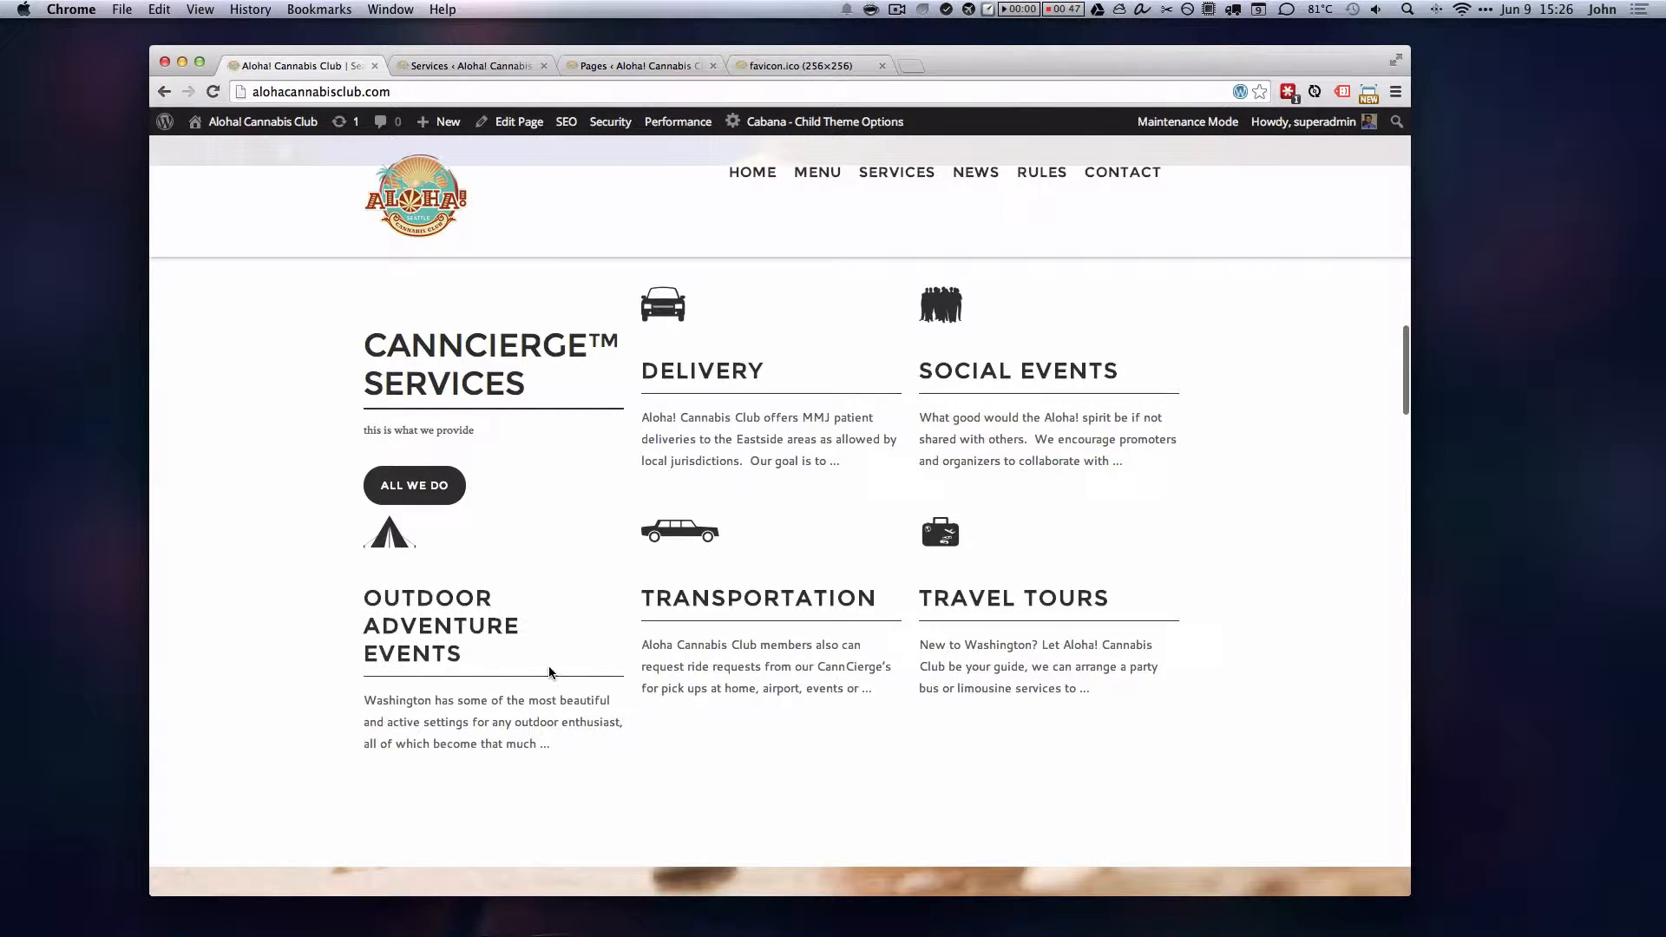
{"action": "left_click", "coordinate": [449, 67]}
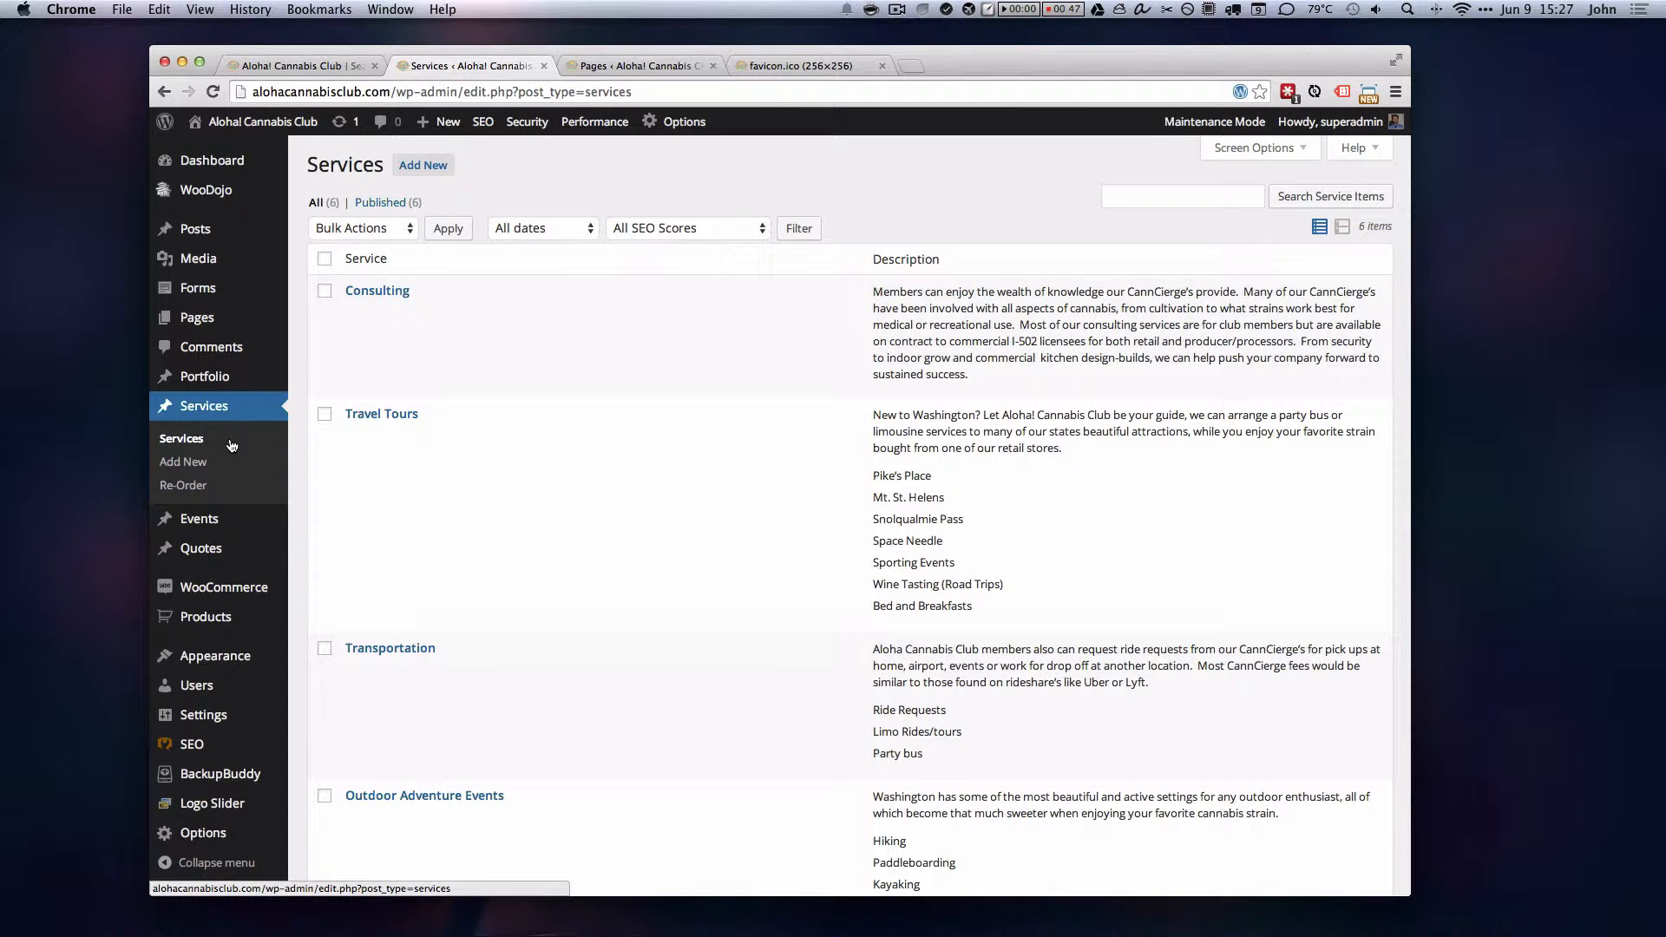
{"action": "scroll", "coordinate": [704, 342], "scroll_direction": "down", "scroll_amount": 10}
{"action": "scroll", "coordinate": [654, 538], "scroll_direction": "up", "scroll_amount": 10}
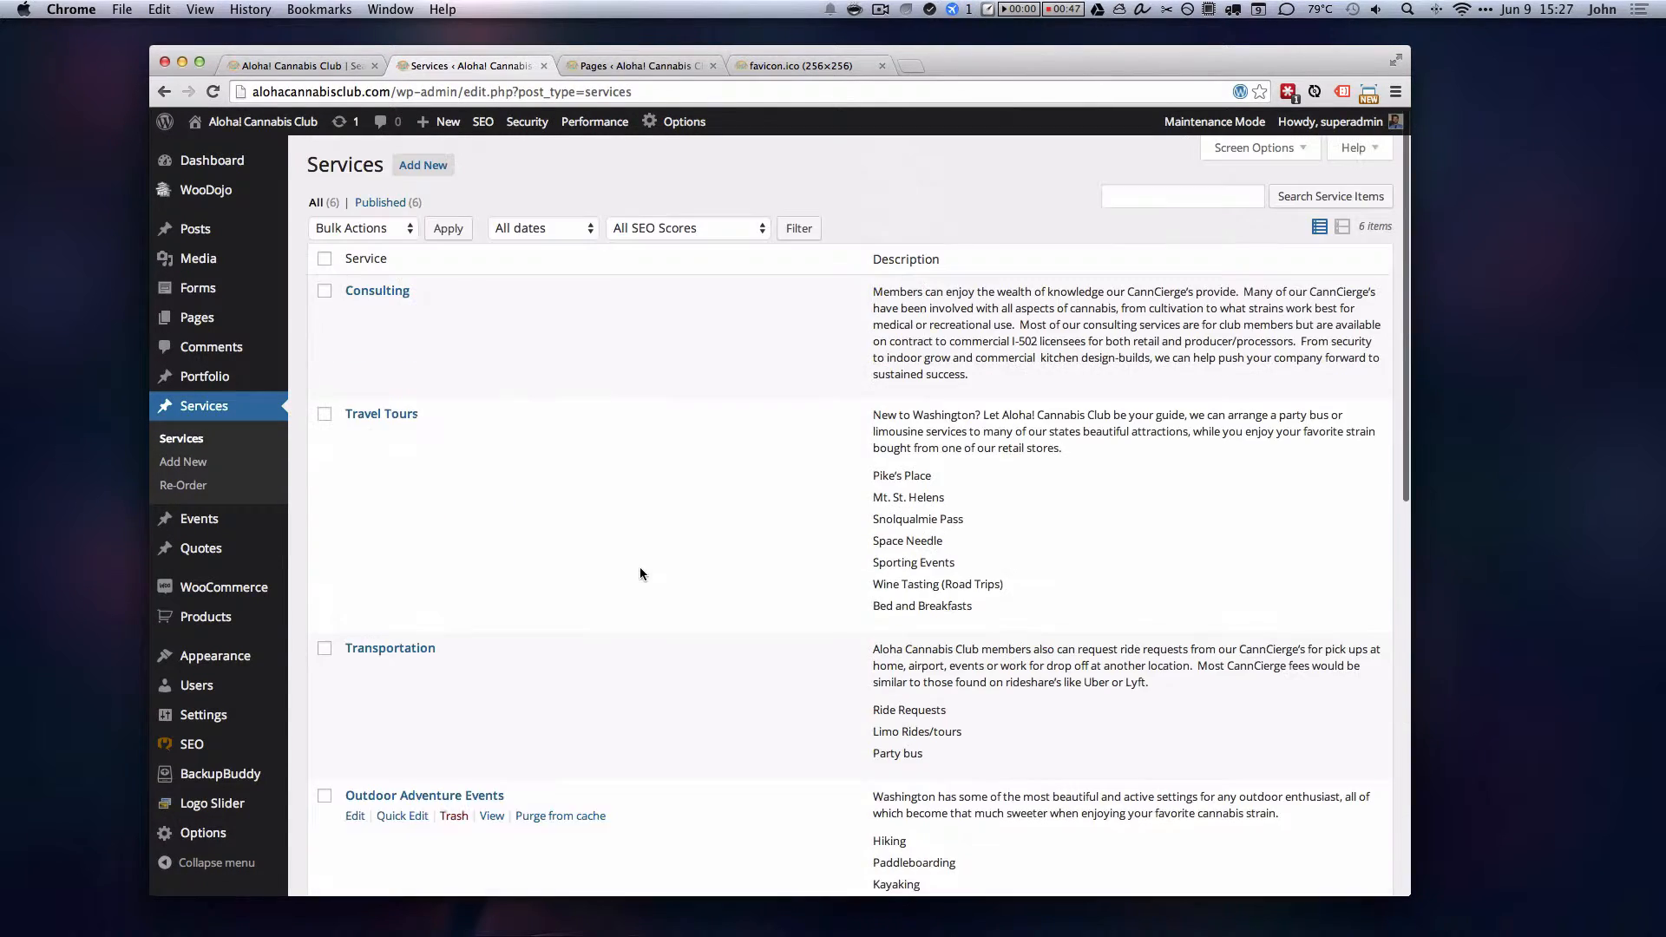
{"action": "scroll", "coordinate": [729, 357], "scroll_direction": "down", "scroll_amount": 10}
{"action": "scroll", "coordinate": [729, 357], "scroll_direction": "up", "scroll_amount": 10}
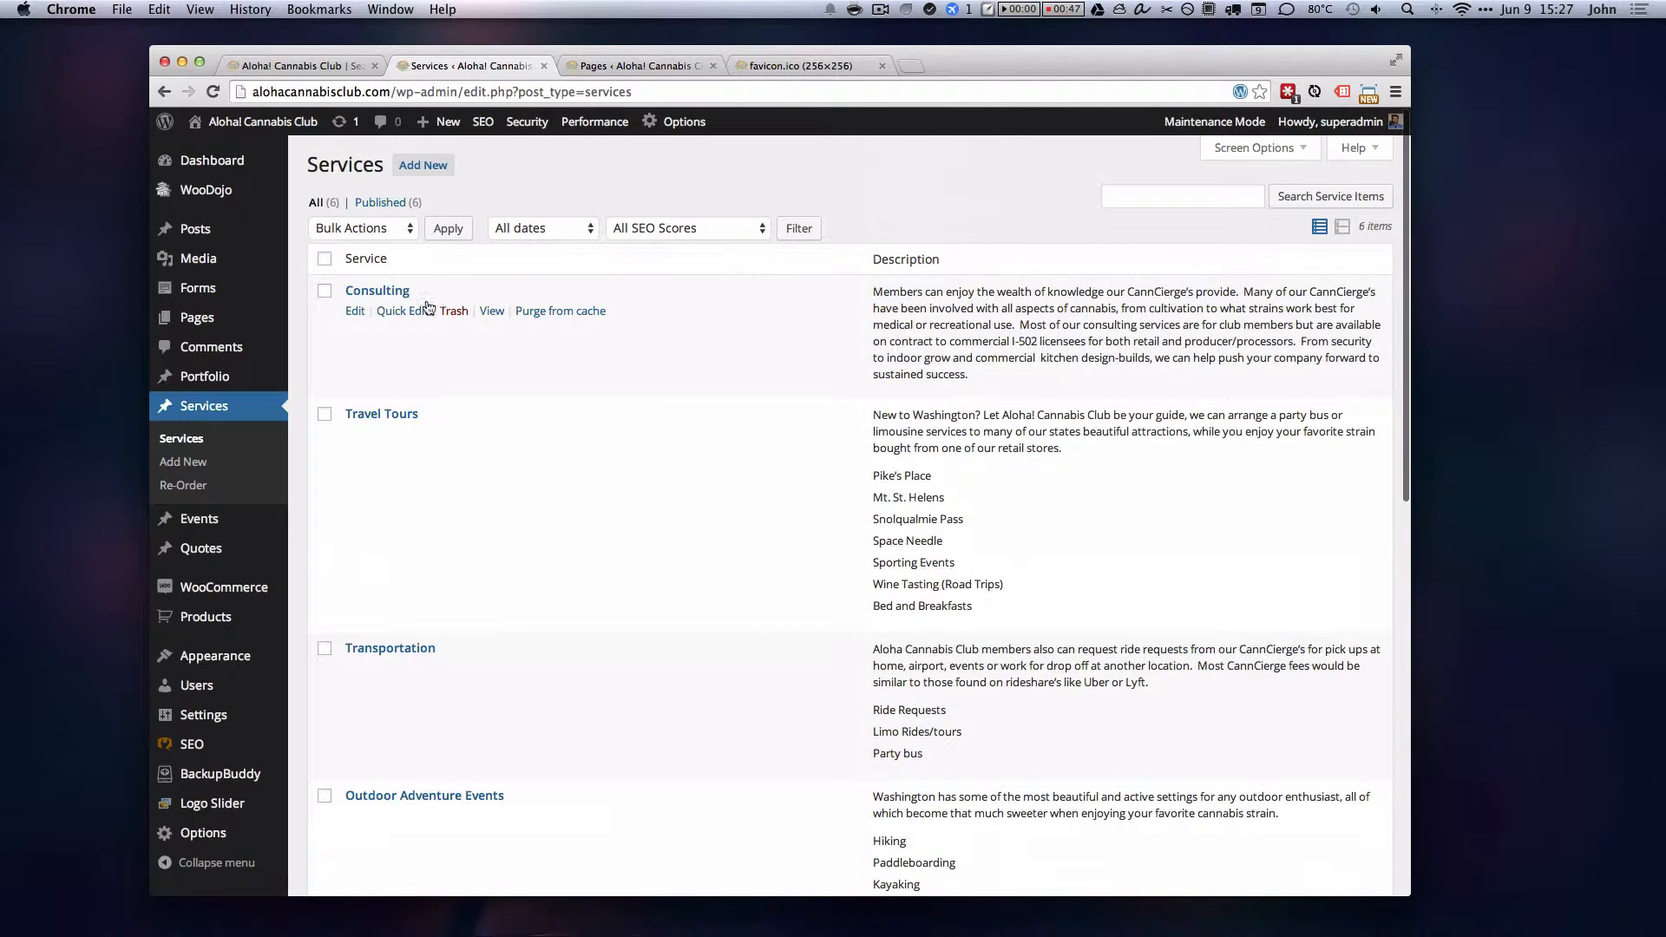
Step: Open the Consulting service item and compare its content and service details with the homepage's service blocks
{"action": "left_click", "coordinate": [368, 292]}
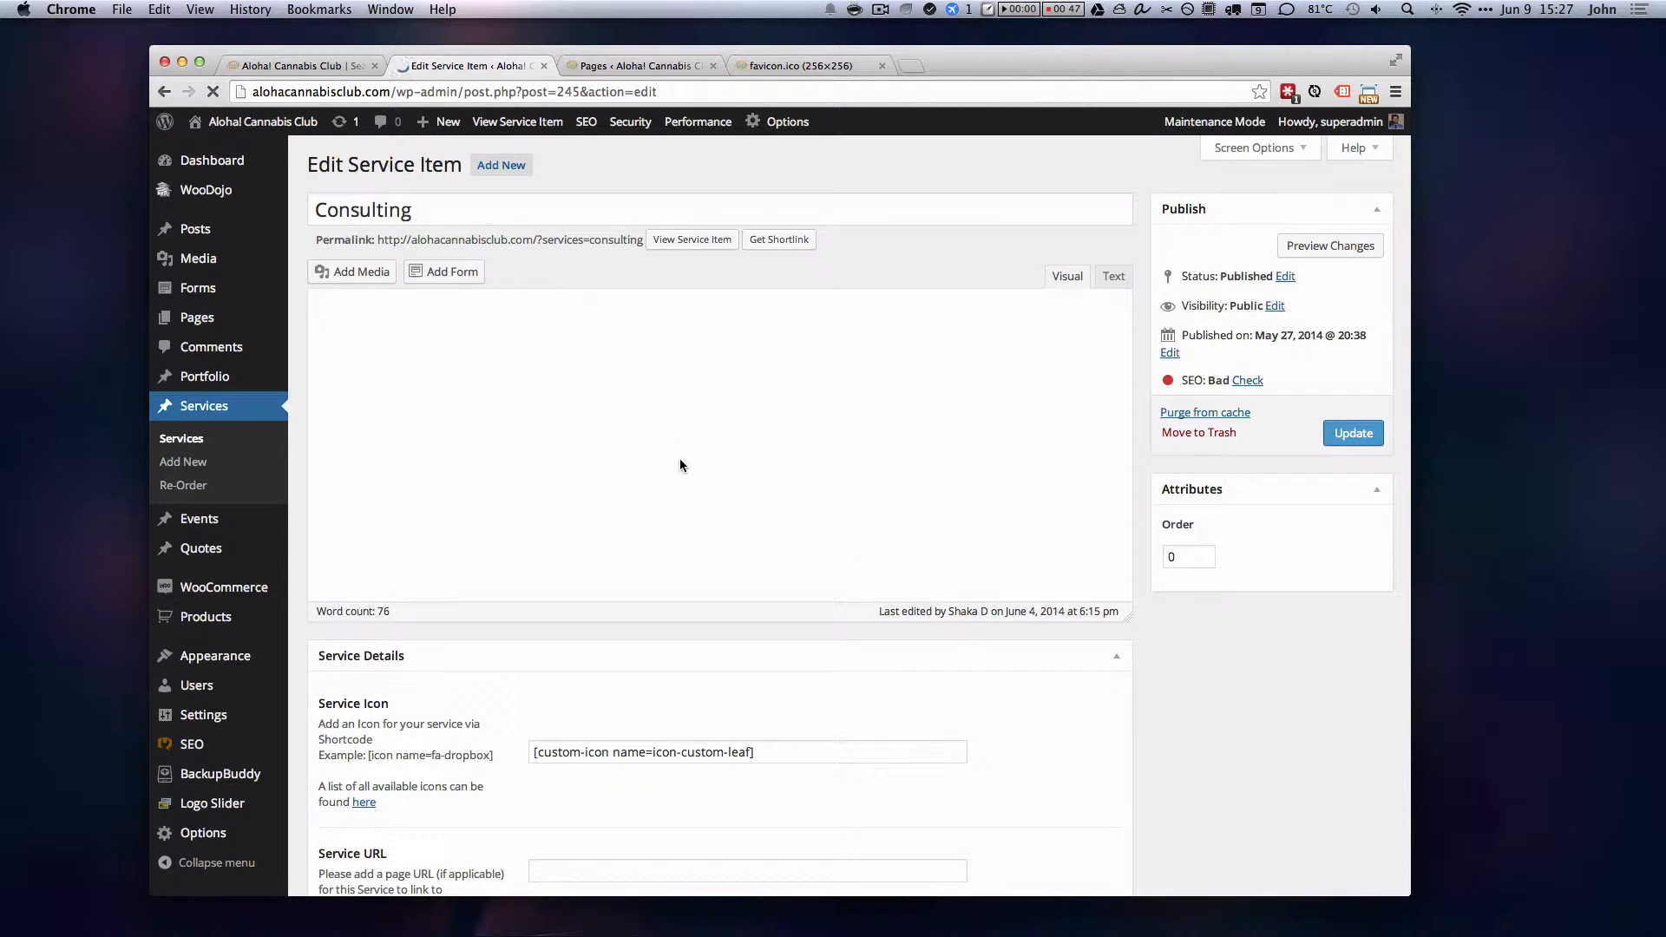
{"action": "left_click", "coordinate": [299, 65]}
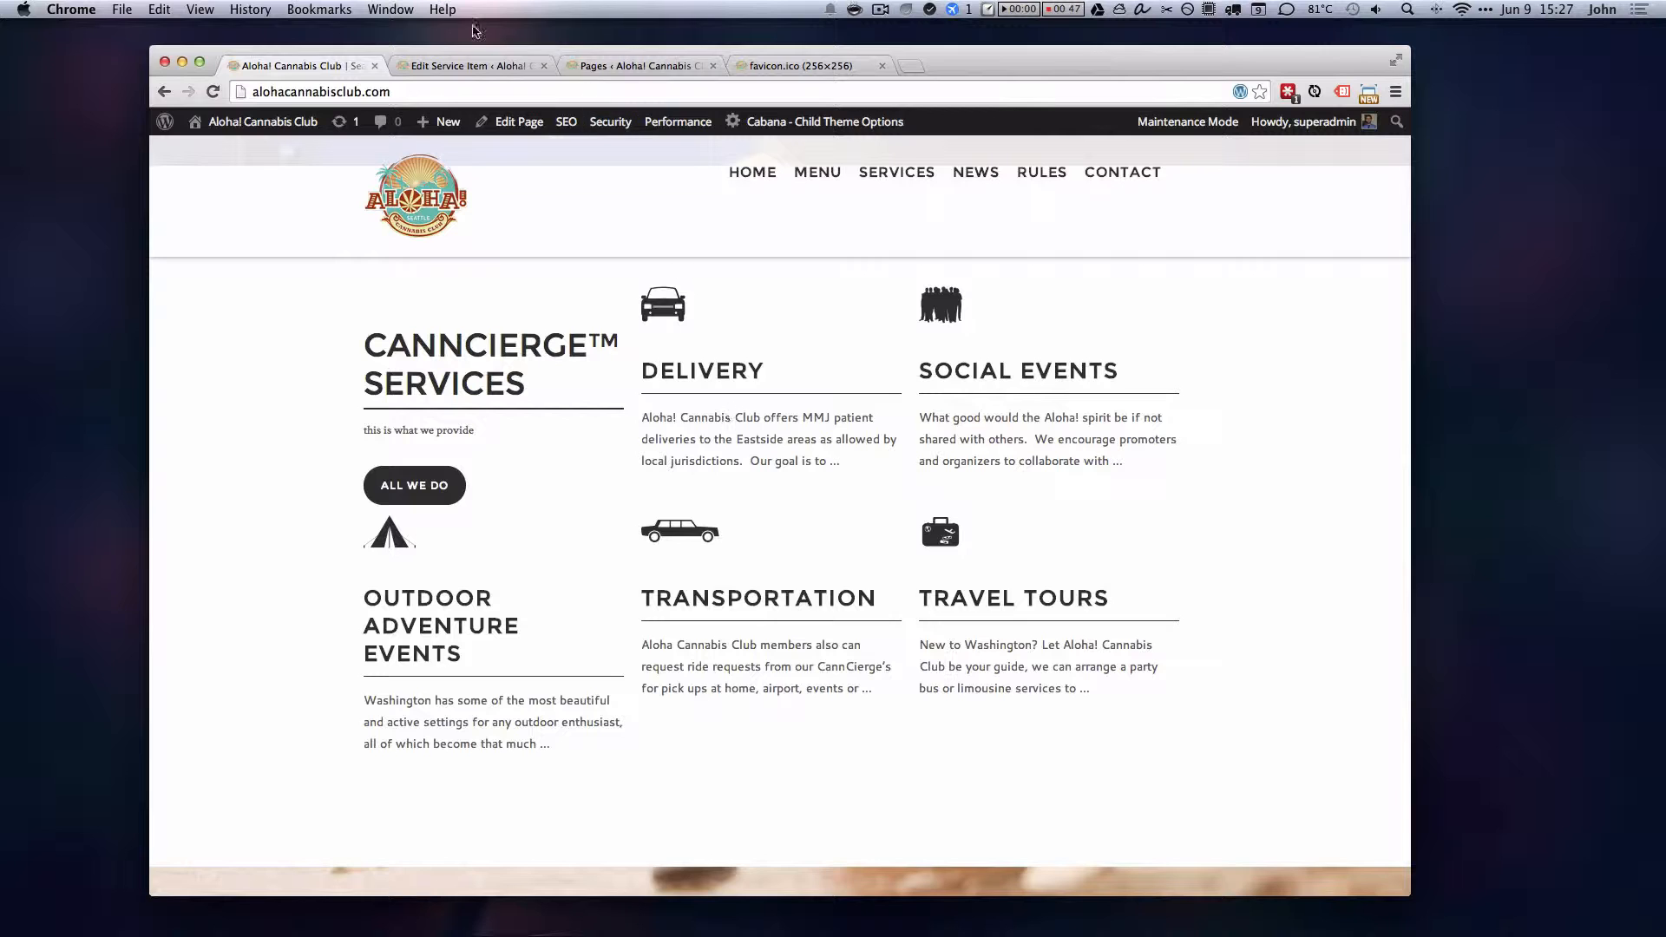
{"action": "left_click", "coordinate": [450, 59]}
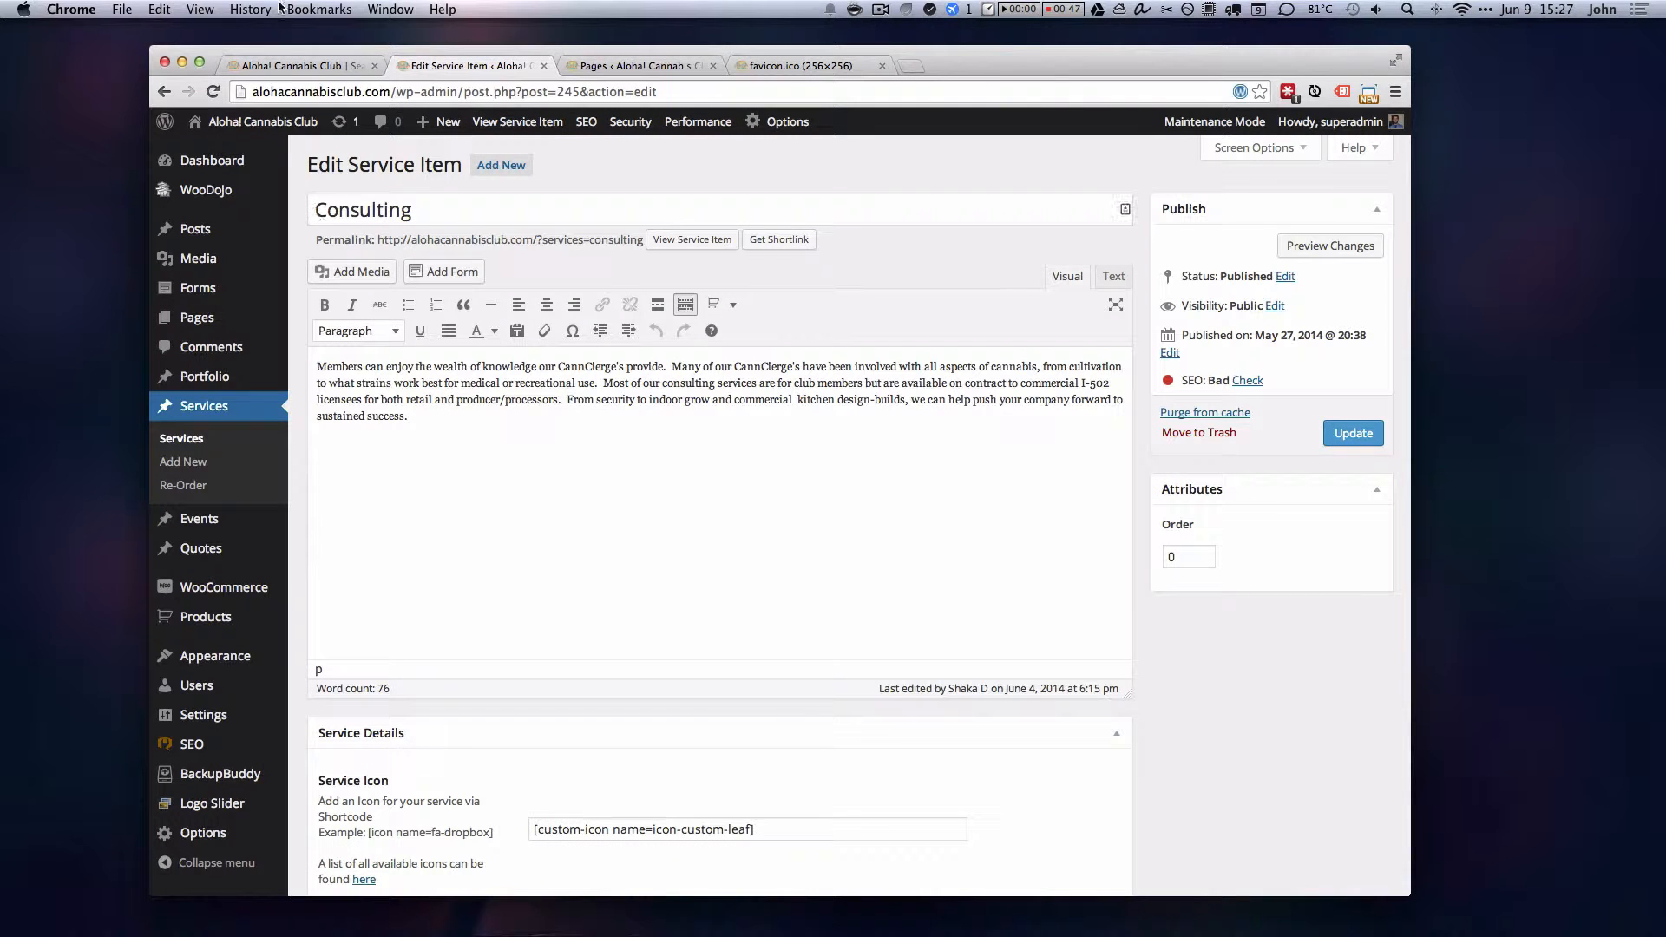
{"action": "left_click", "coordinate": [286, 60]}
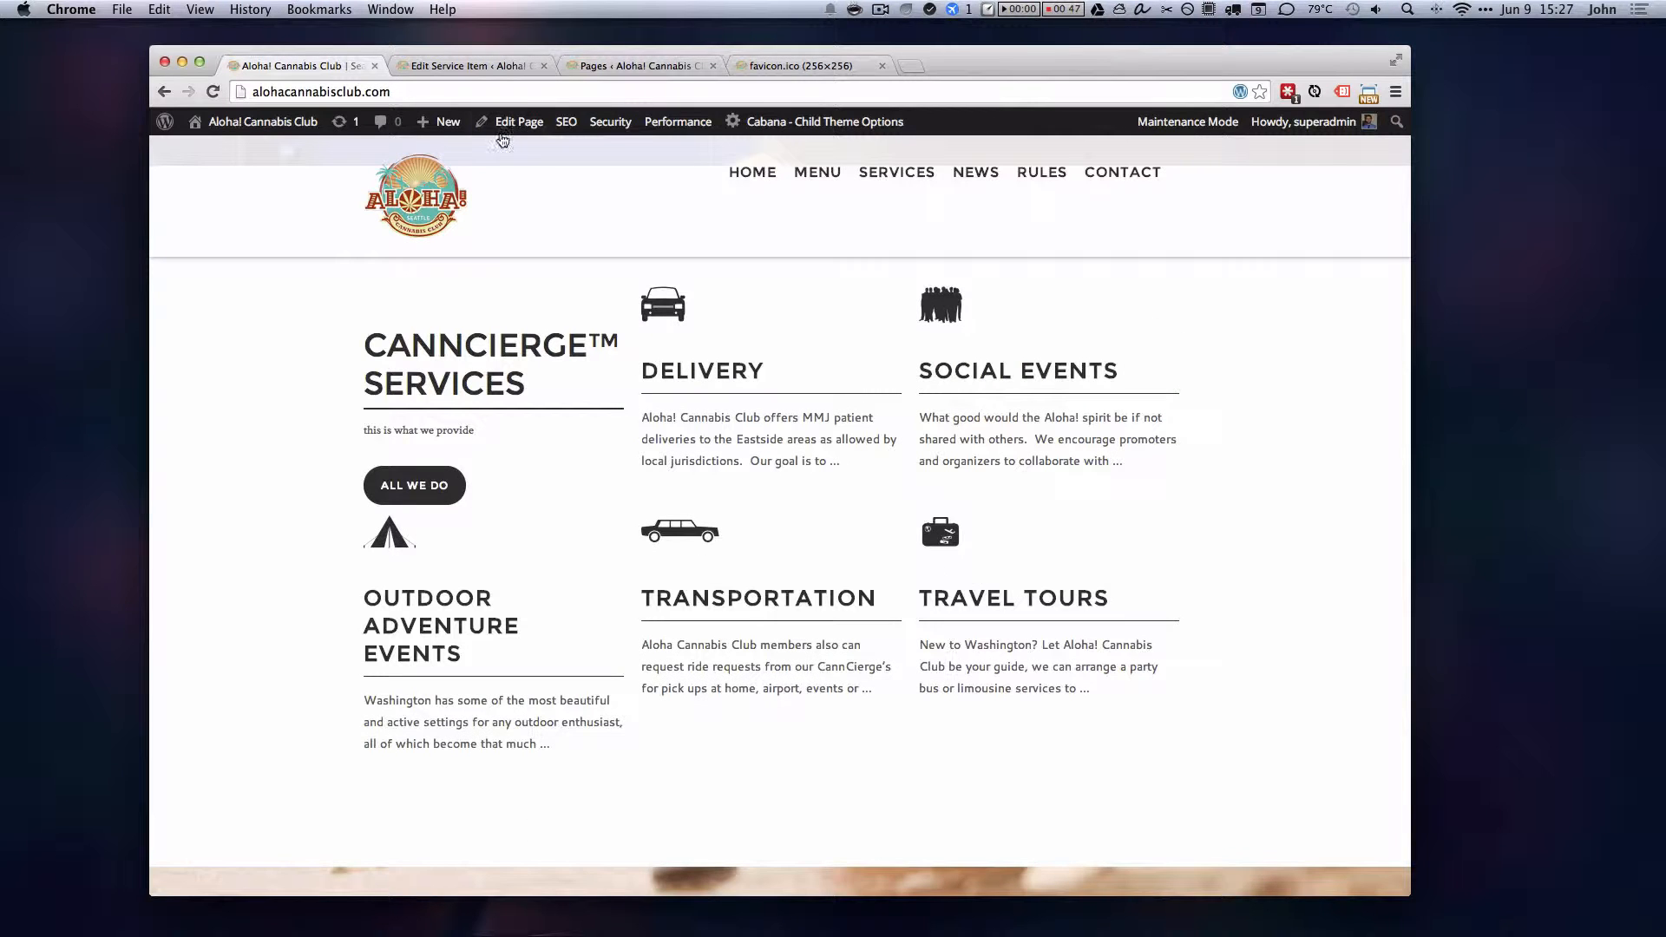
{"action": "left_click", "coordinate": [482, 67]}
{"action": "scroll", "coordinate": [934, 628], "scroll_direction": "down", "scroll_amount": 5}
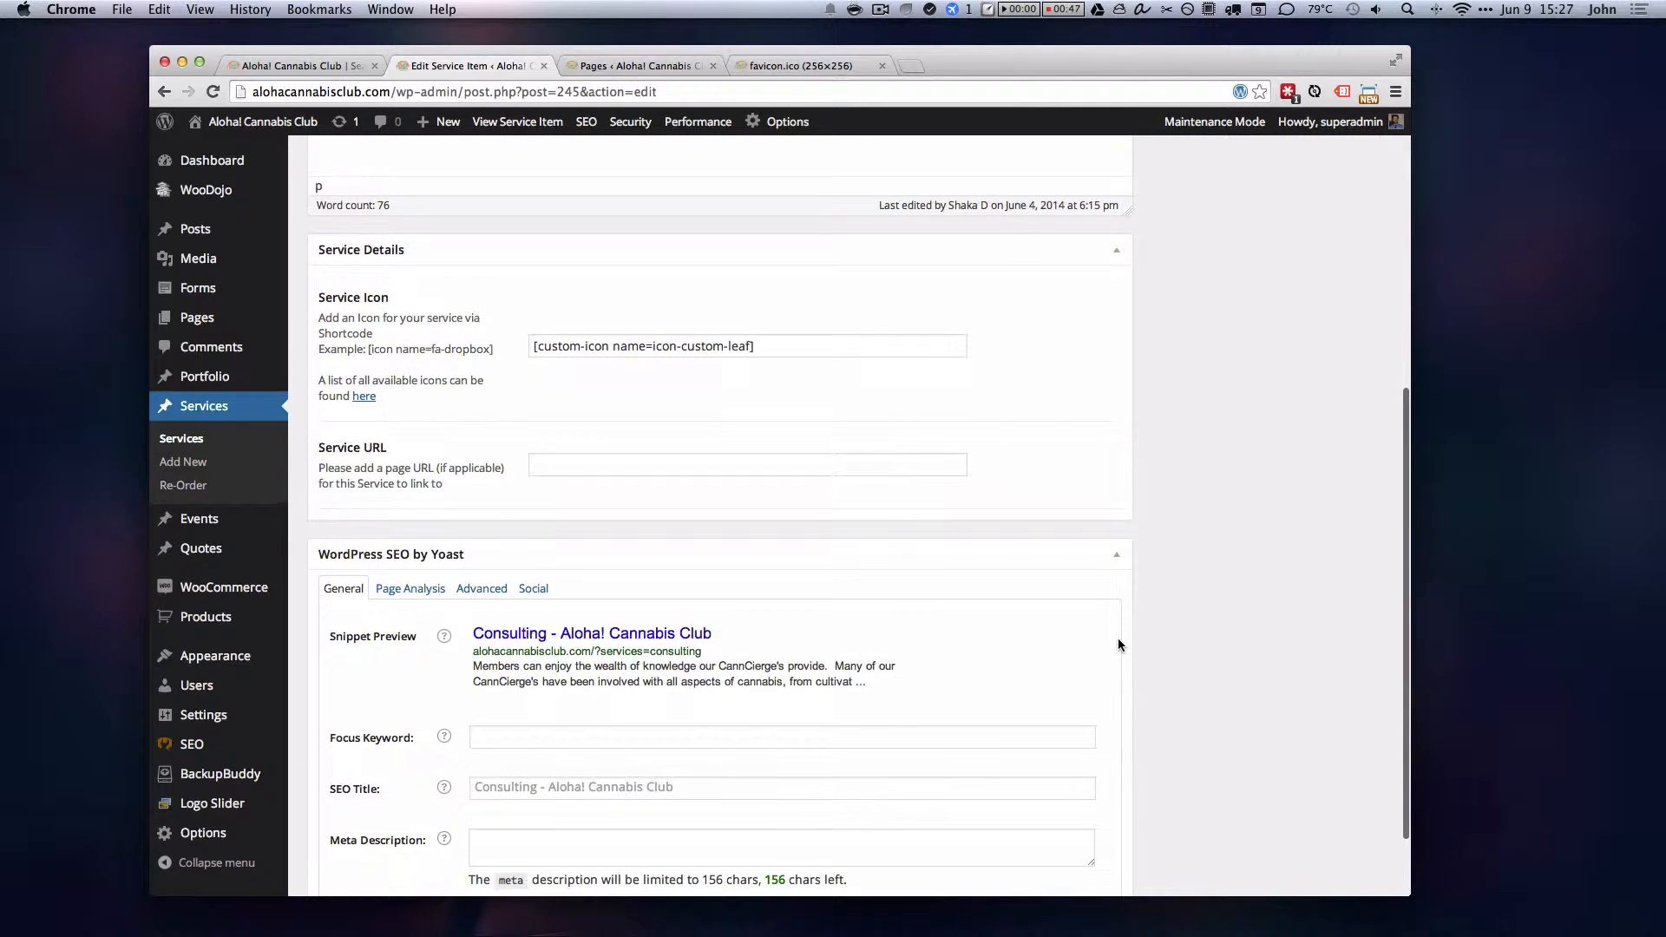
{"action": "scroll", "coordinate": [1118, 638], "scroll_direction": "up", "scroll_amount": 3}
{"action": "scroll", "coordinate": [1118, 638], "scroll_direction": "up", "scroll_amount": 3}
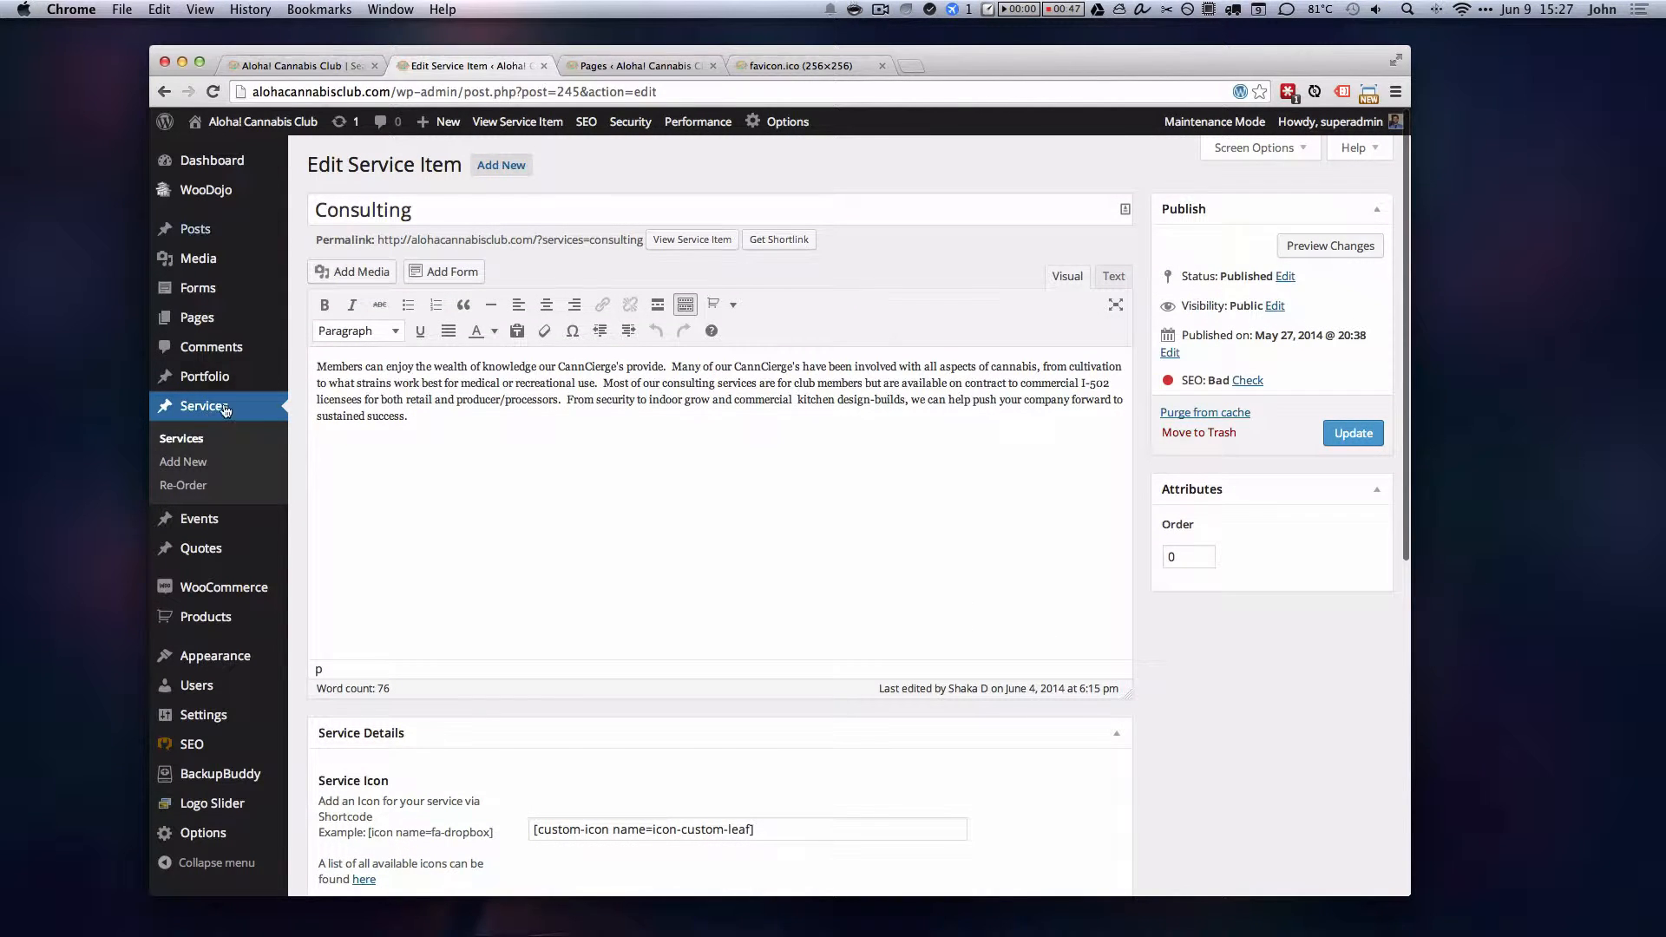
Step: Return to the Services list and open the Transportation service item for editing
{"action": "left_click", "coordinate": [181, 438]}
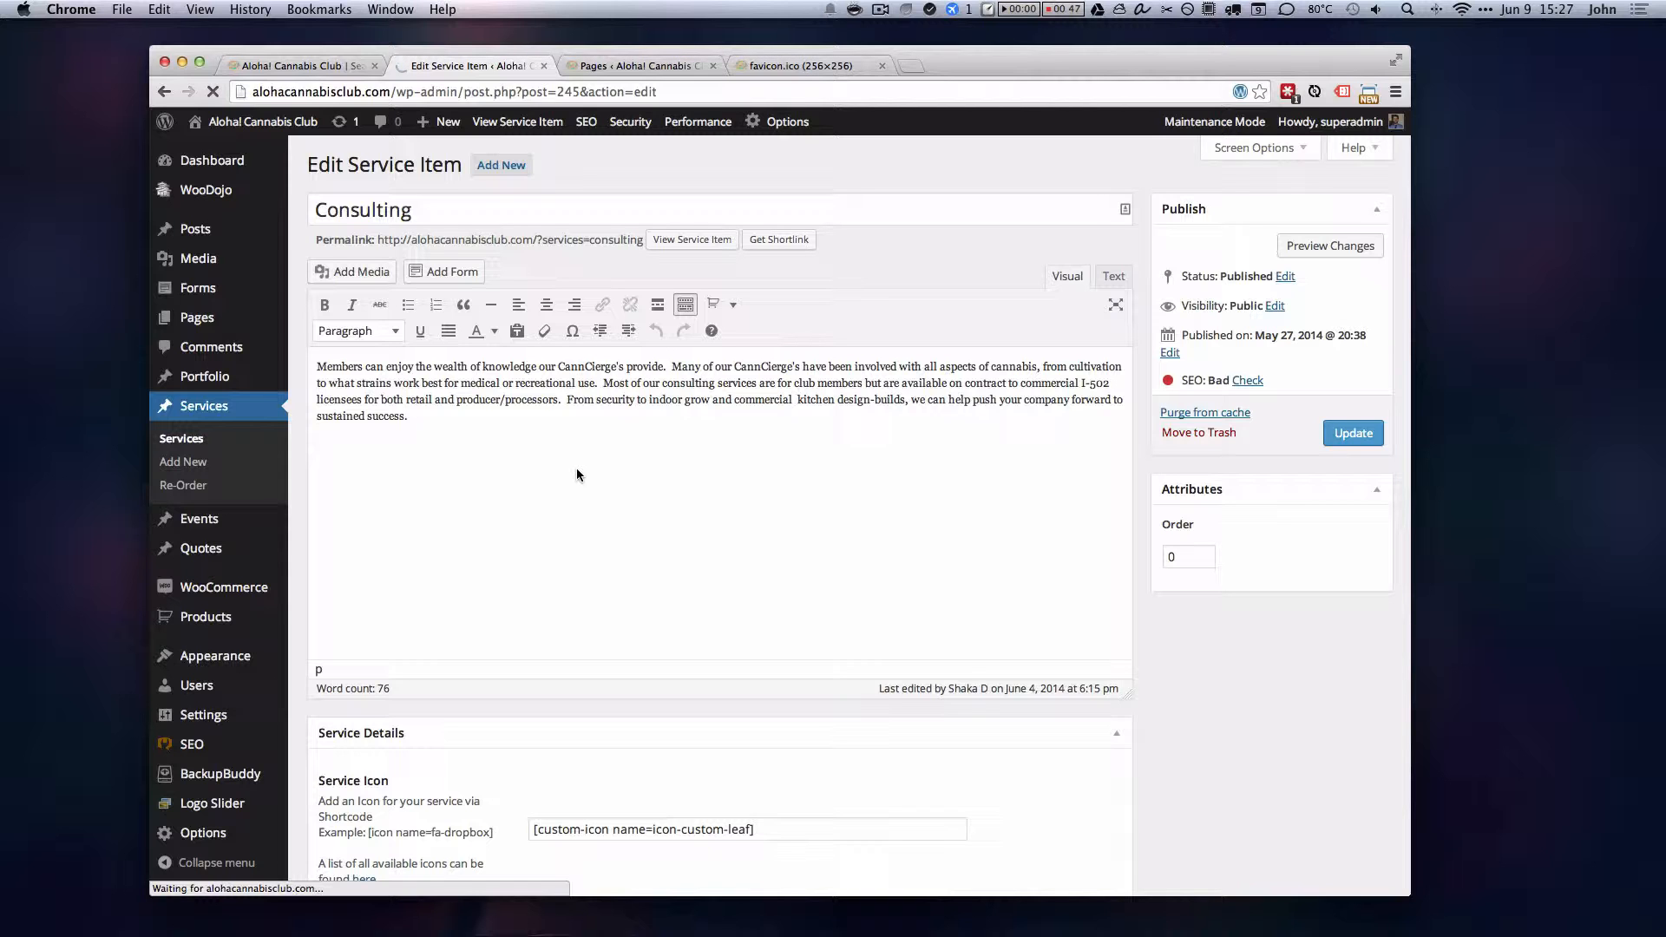
{"action": "scroll", "coordinate": [616, 370], "scroll_direction": "down", "scroll_amount": 12}
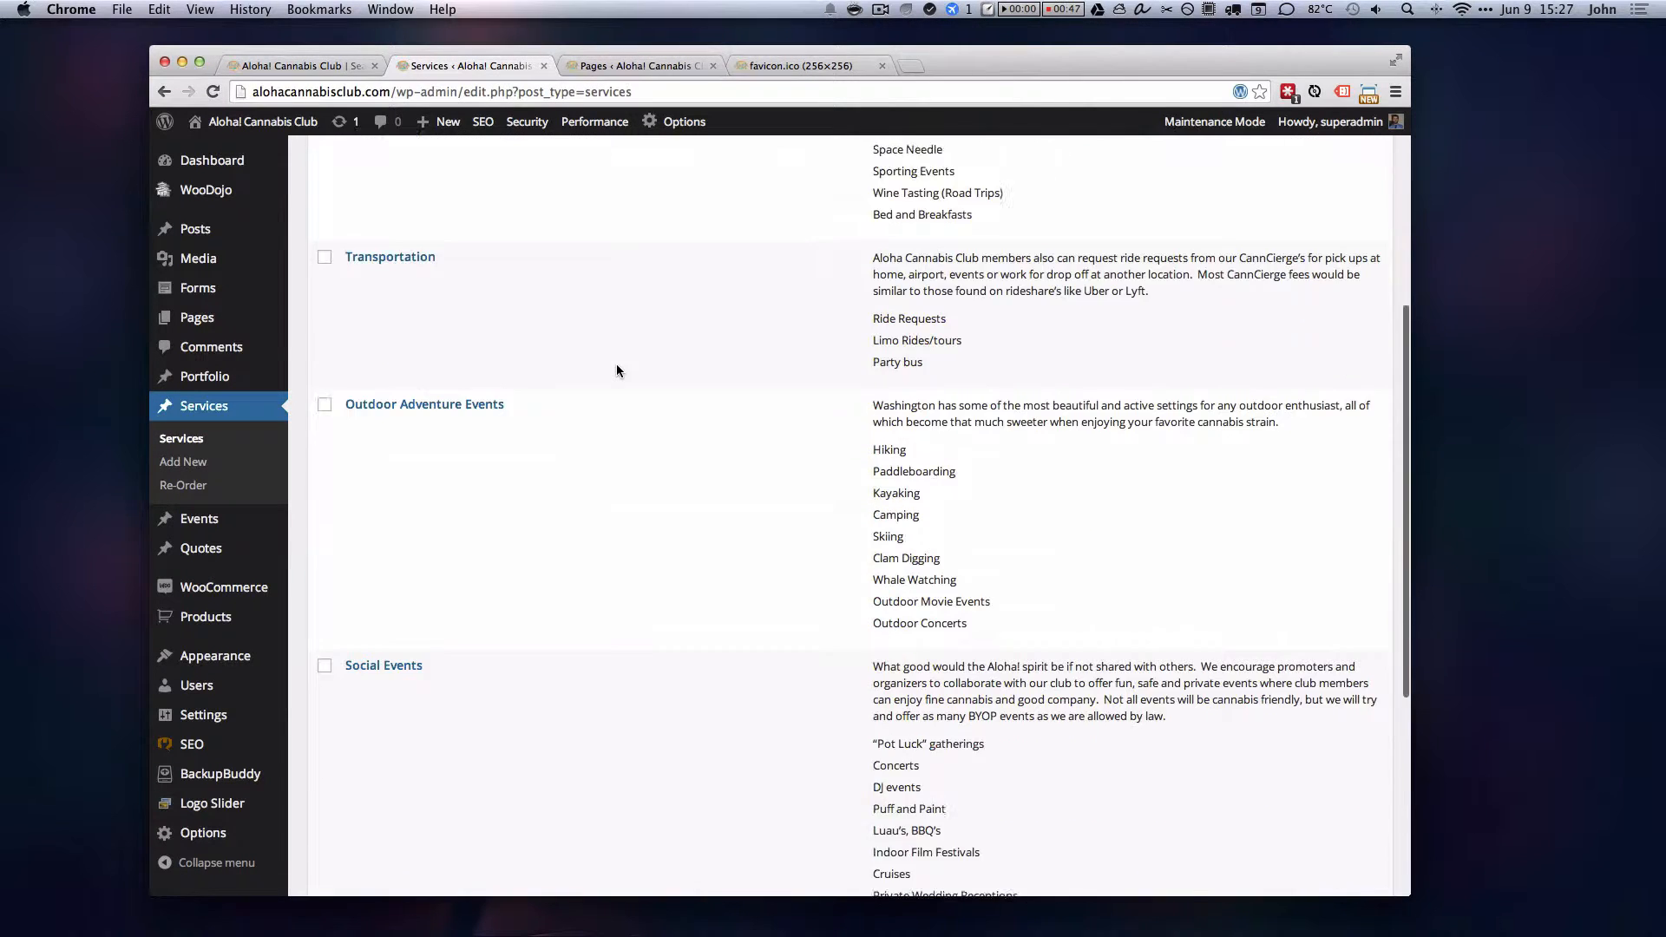
{"action": "scroll", "coordinate": [743, 518], "scroll_direction": "up", "scroll_amount": 12}
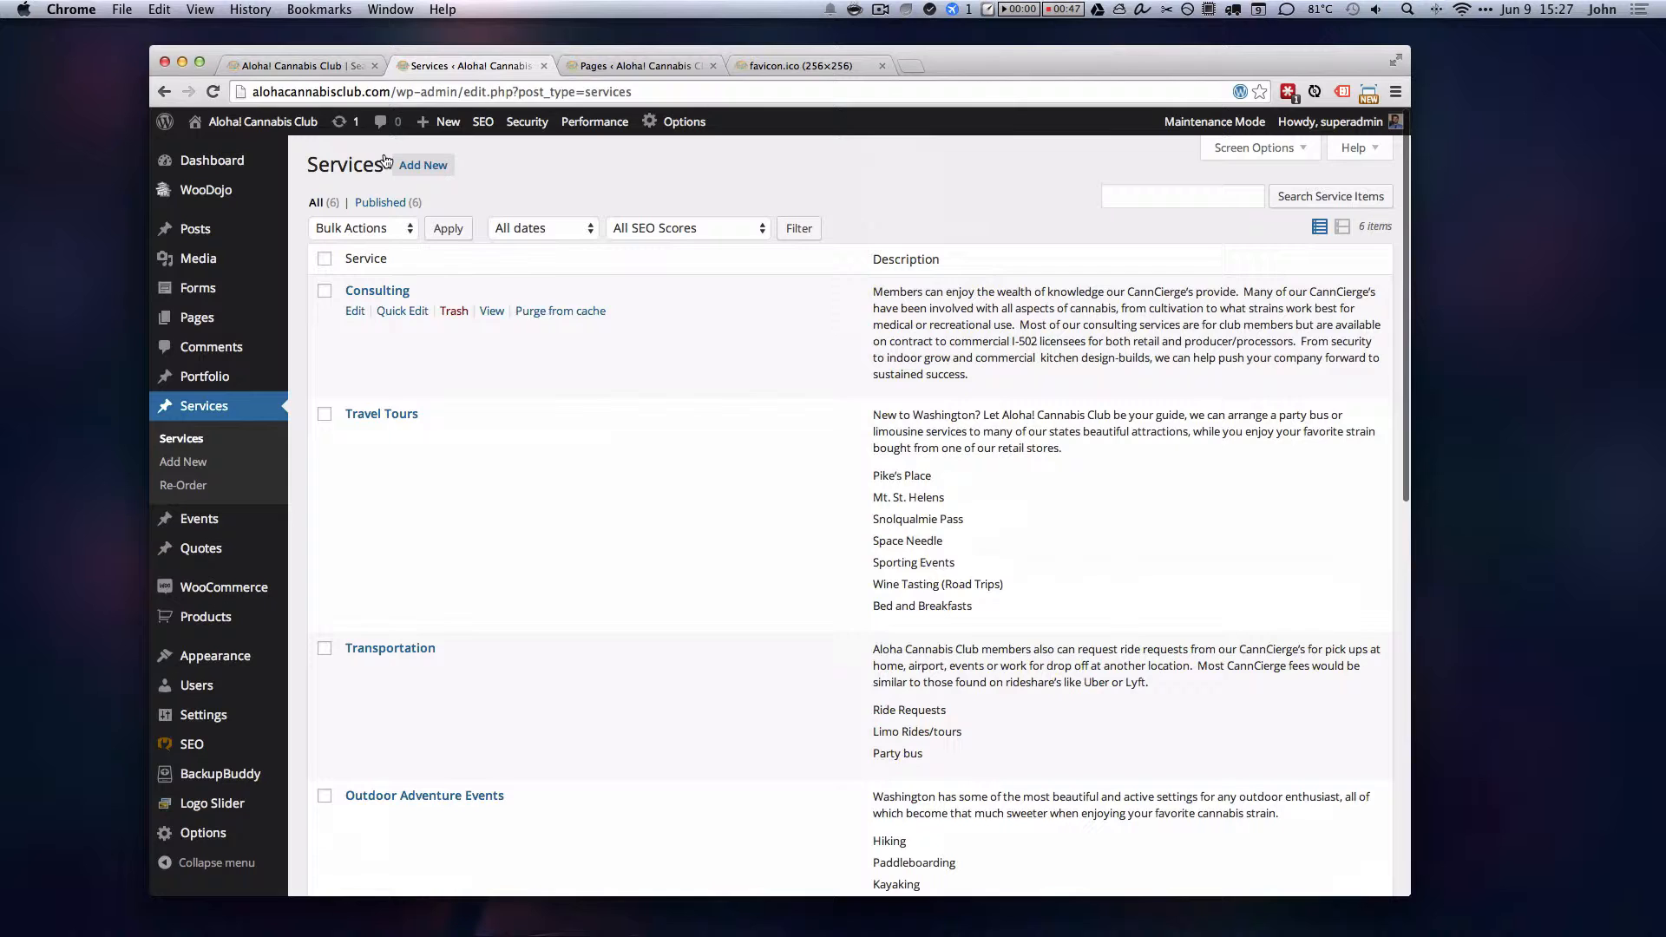
{"action": "left_click", "coordinate": [283, 66]}
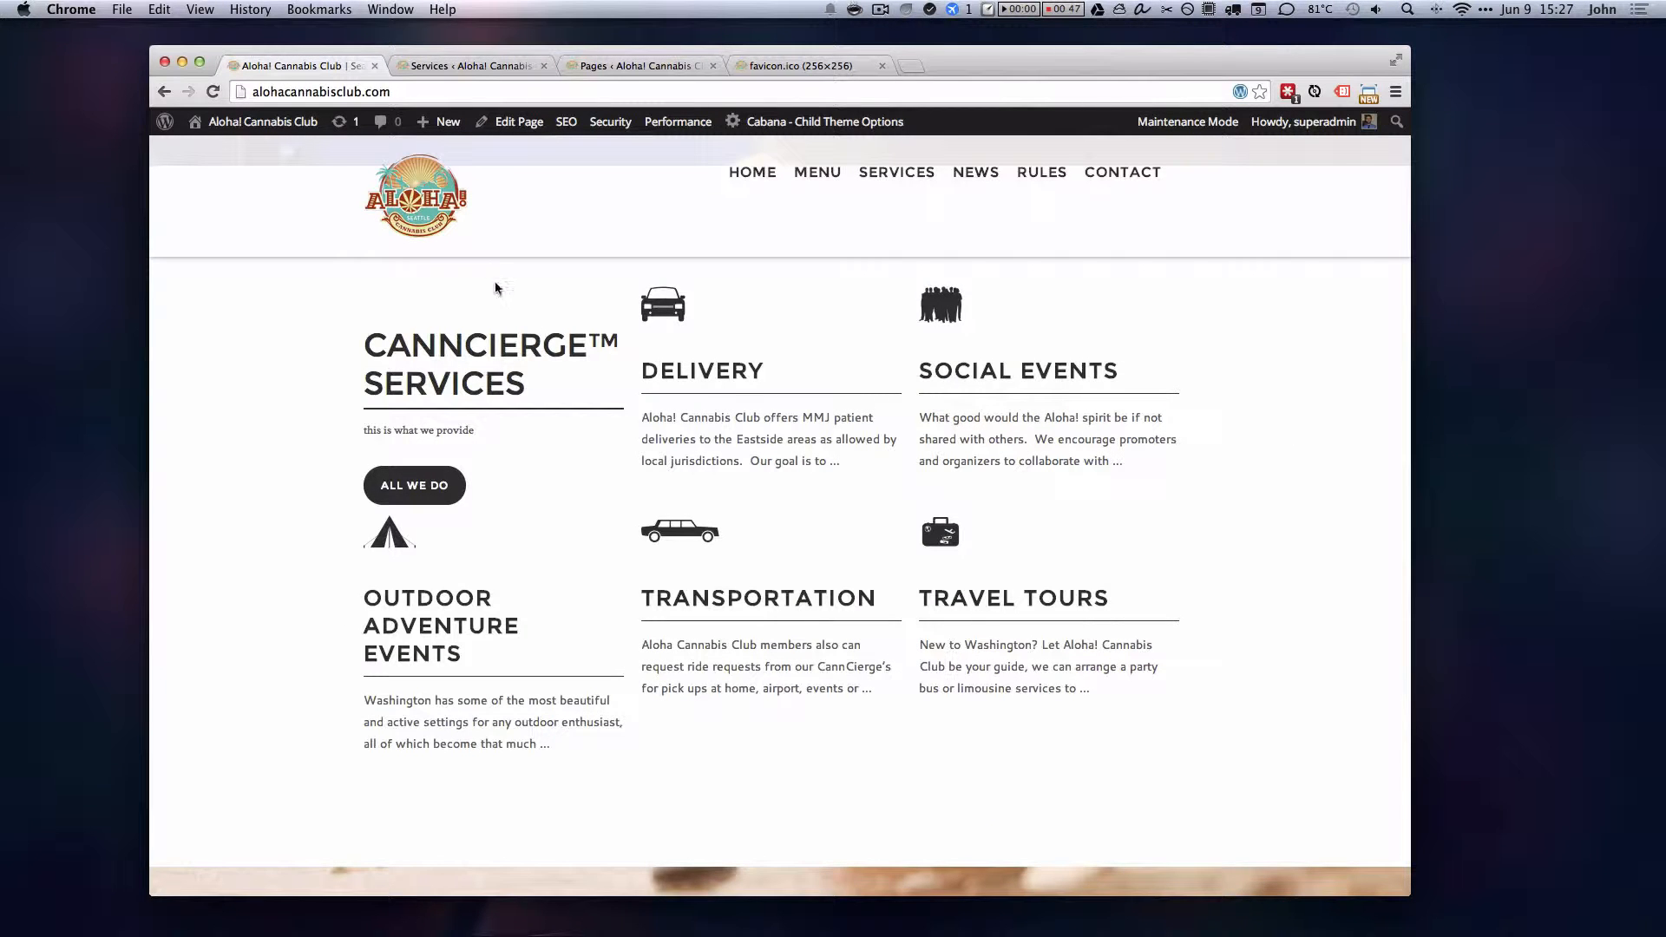
{"action": "left_click", "coordinate": [469, 66]}
{"action": "scroll", "coordinate": [679, 595], "scroll_direction": "down", "scroll_amount": 5}
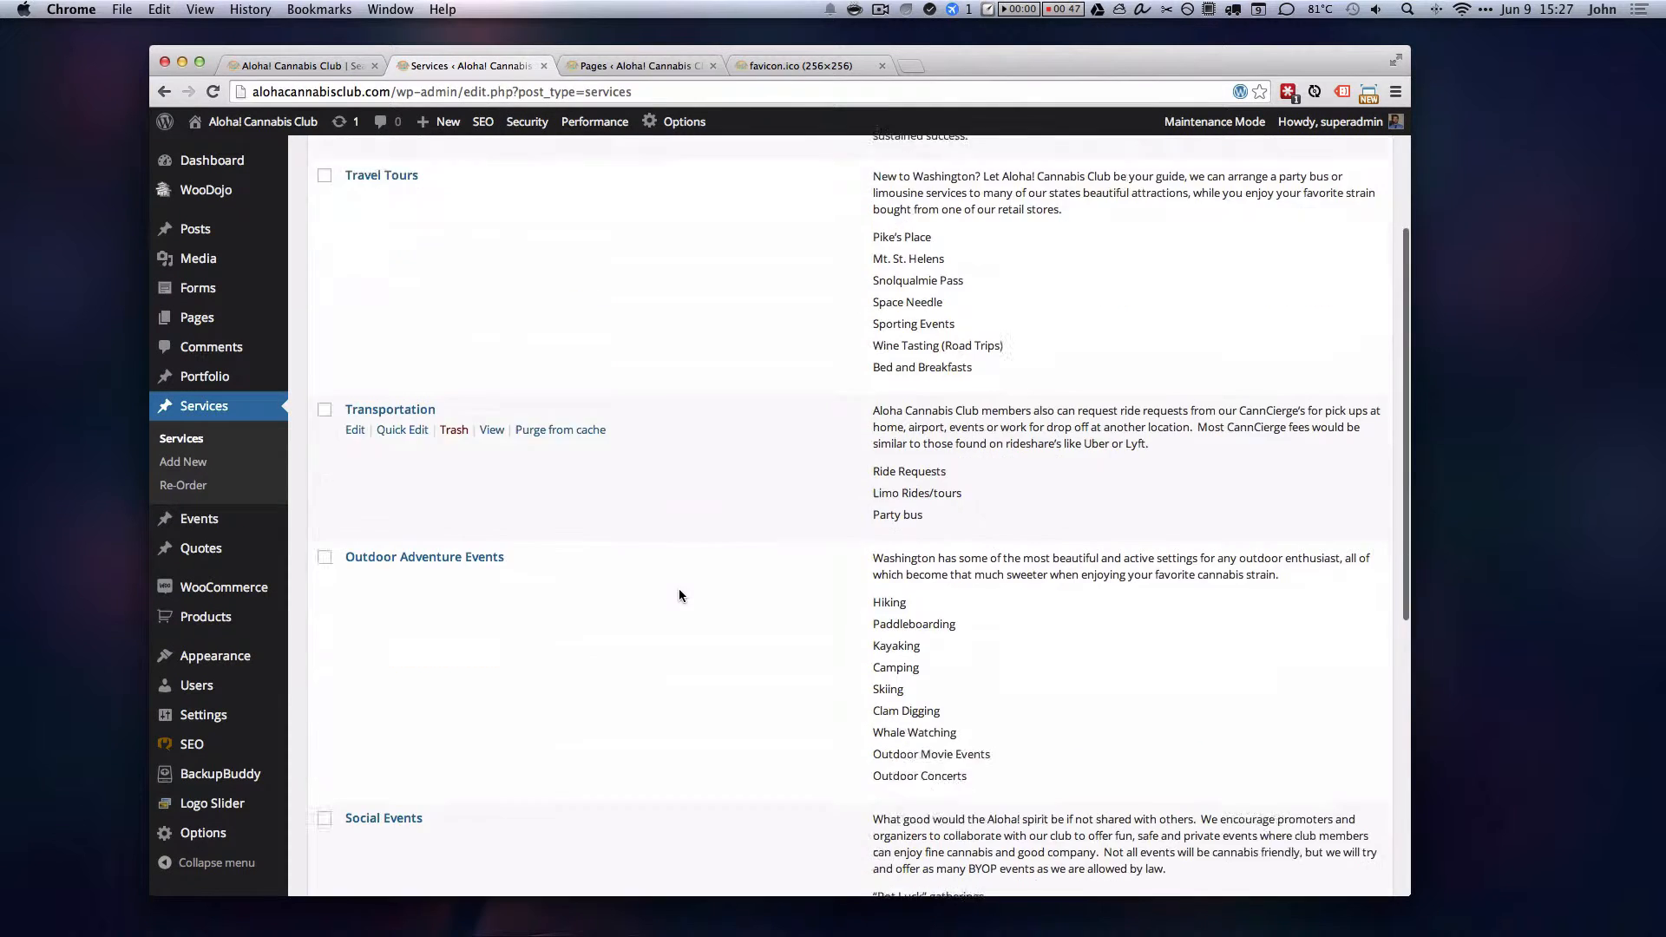
{"action": "scroll", "coordinate": [679, 595], "scroll_direction": "down", "scroll_amount": 3}
{"action": "scroll", "coordinate": [699, 609], "scroll_direction": "up", "scroll_amount": 2}
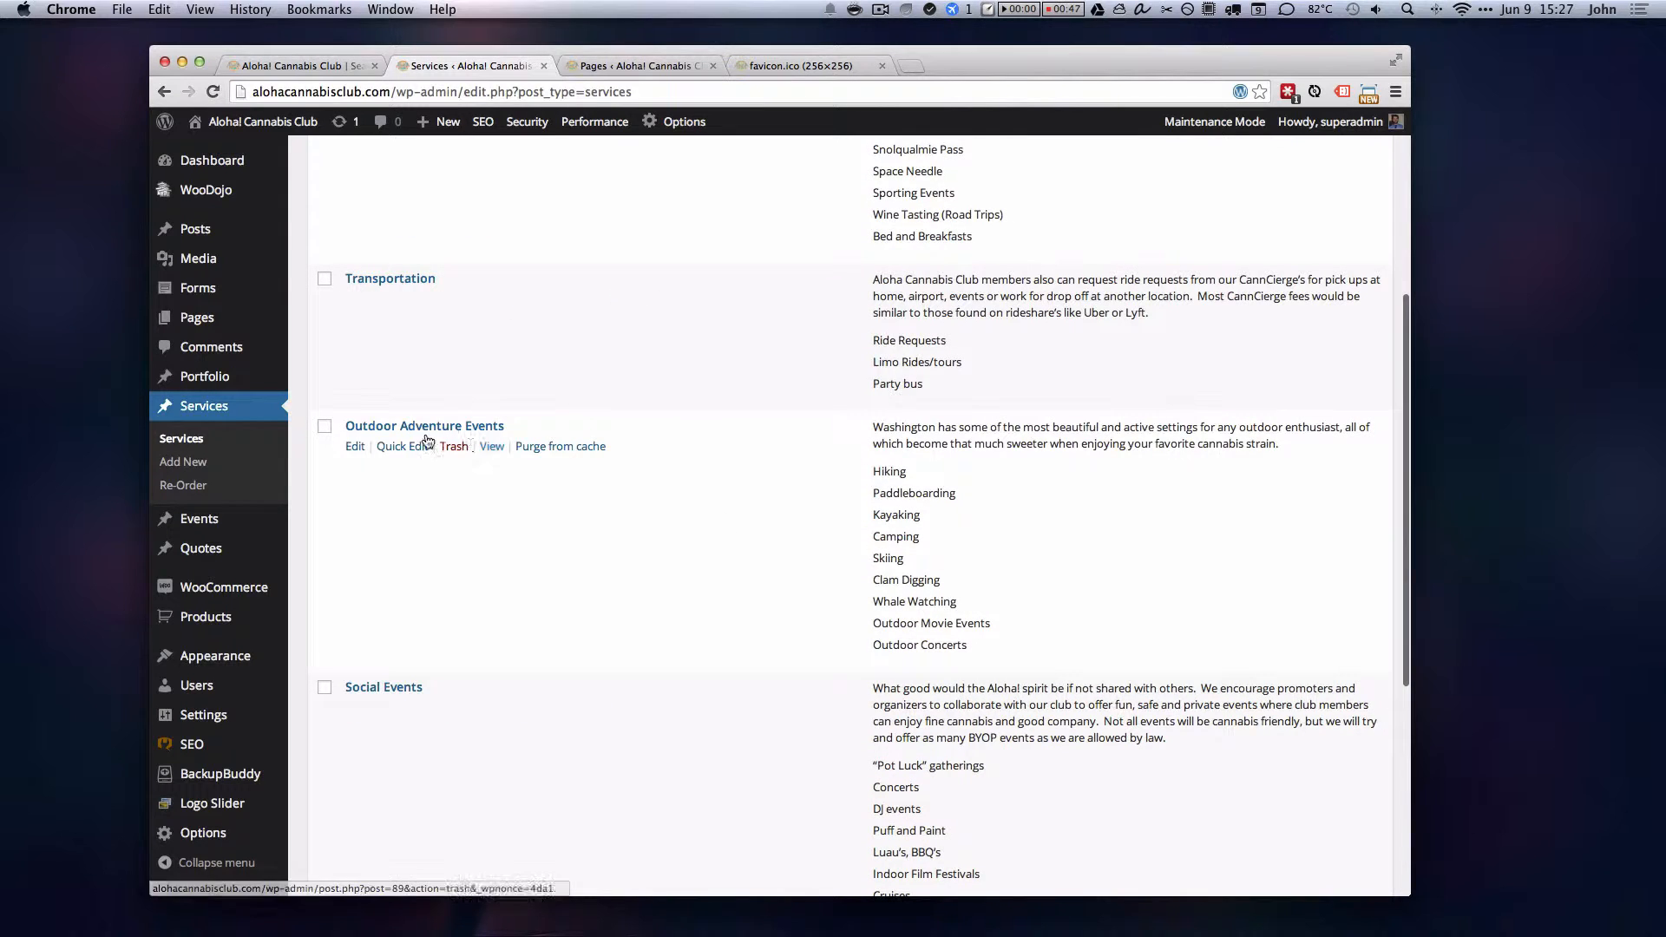
{"action": "left_click", "coordinate": [375, 279]}
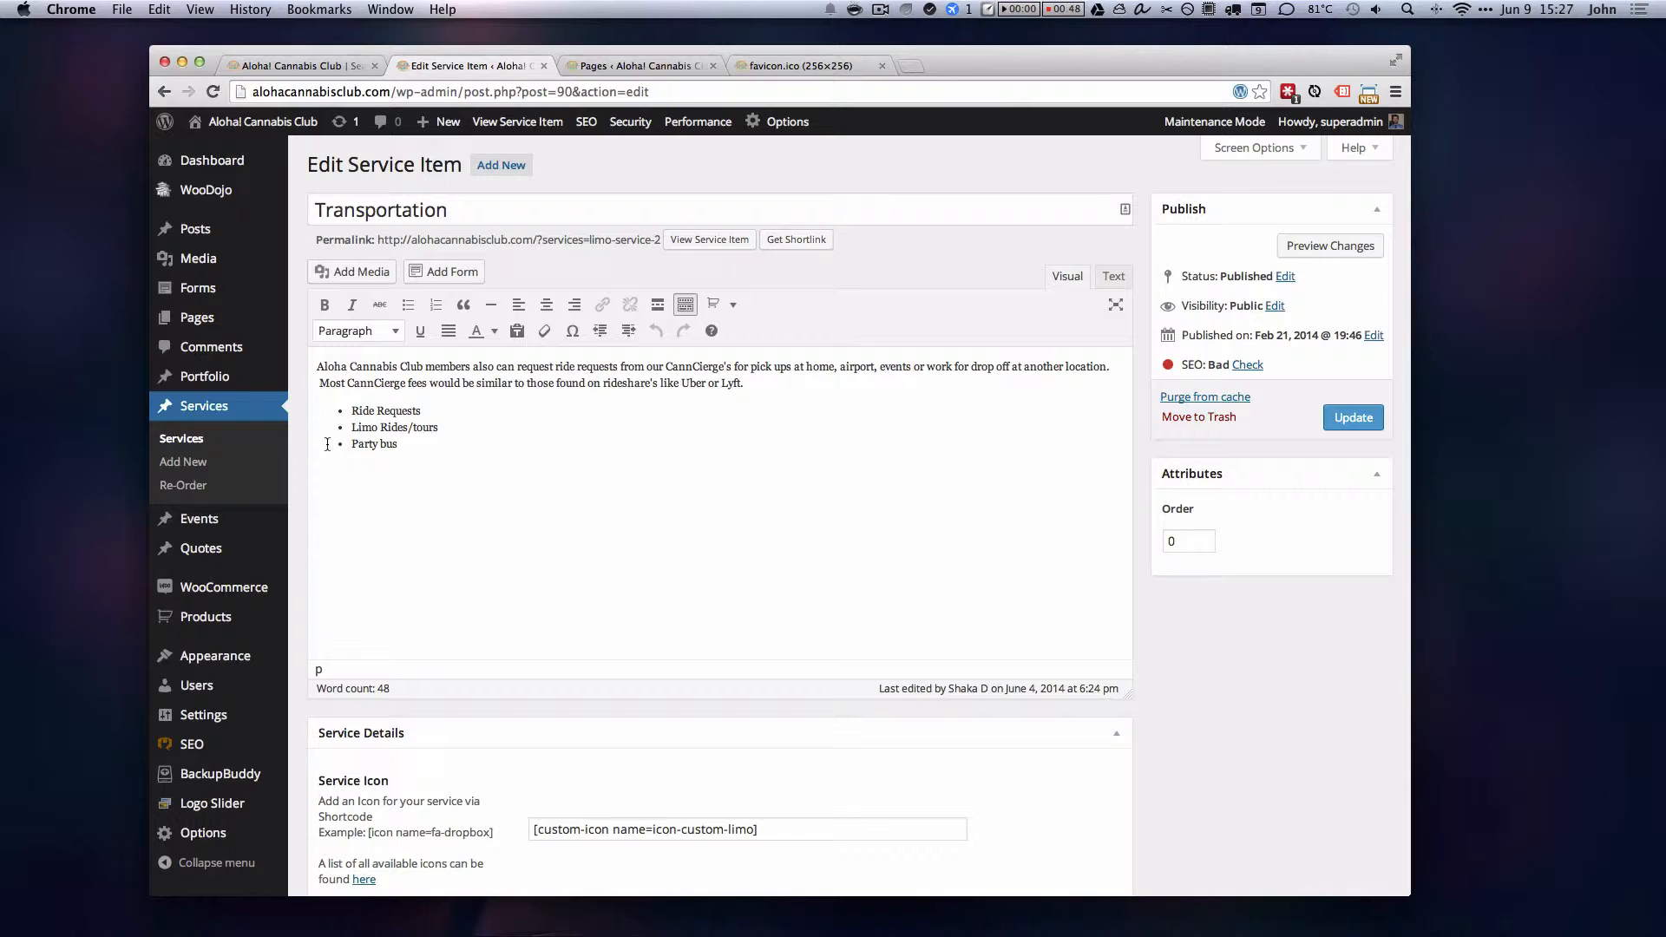
Step: Compare the Transportation item's text with its block on the homepage and follow that block's heading link
{"action": "left_click", "coordinate": [290, 66]}
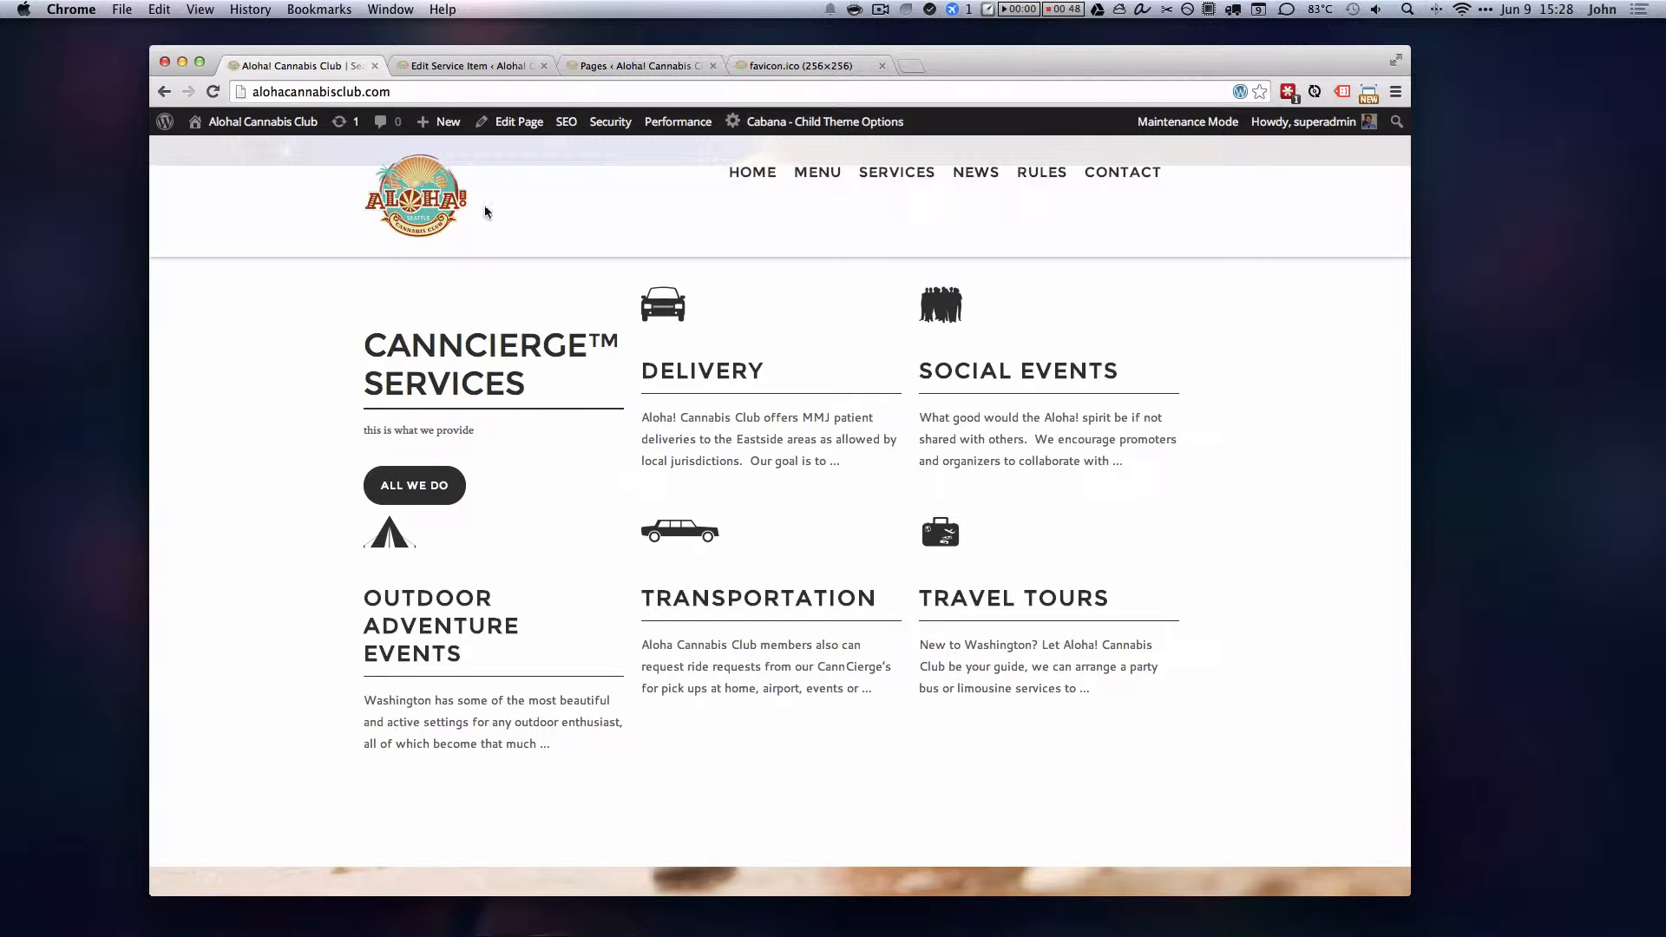
{"action": "left_click", "coordinate": [442, 65]}
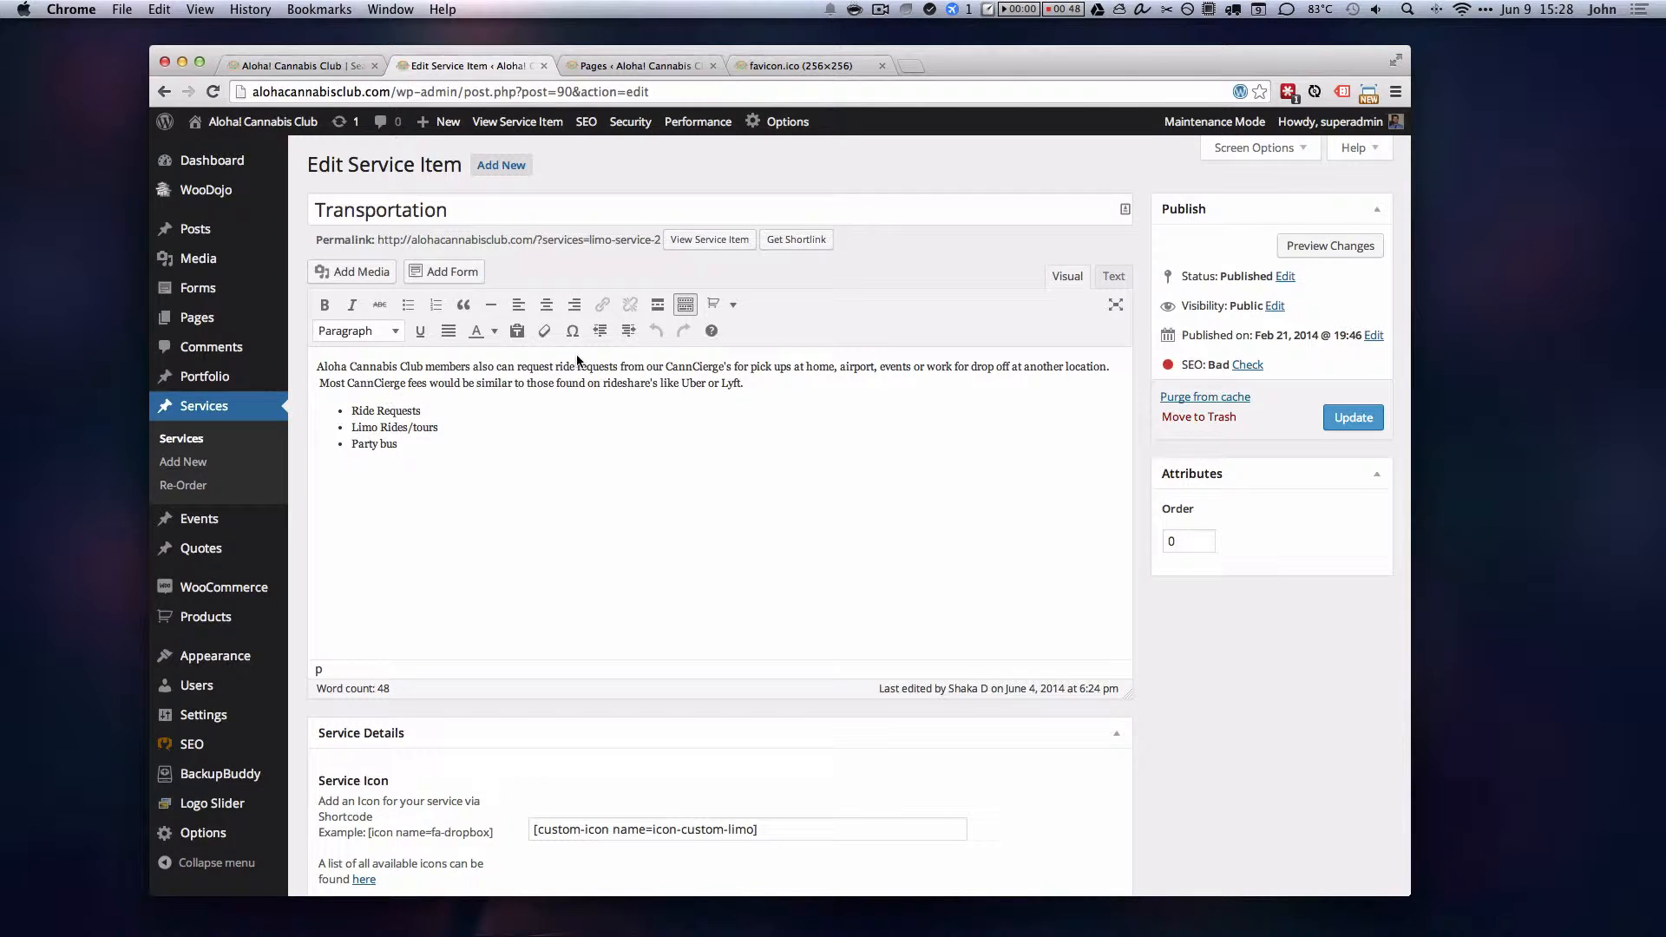
{"action": "left_click", "coordinate": [286, 66]}
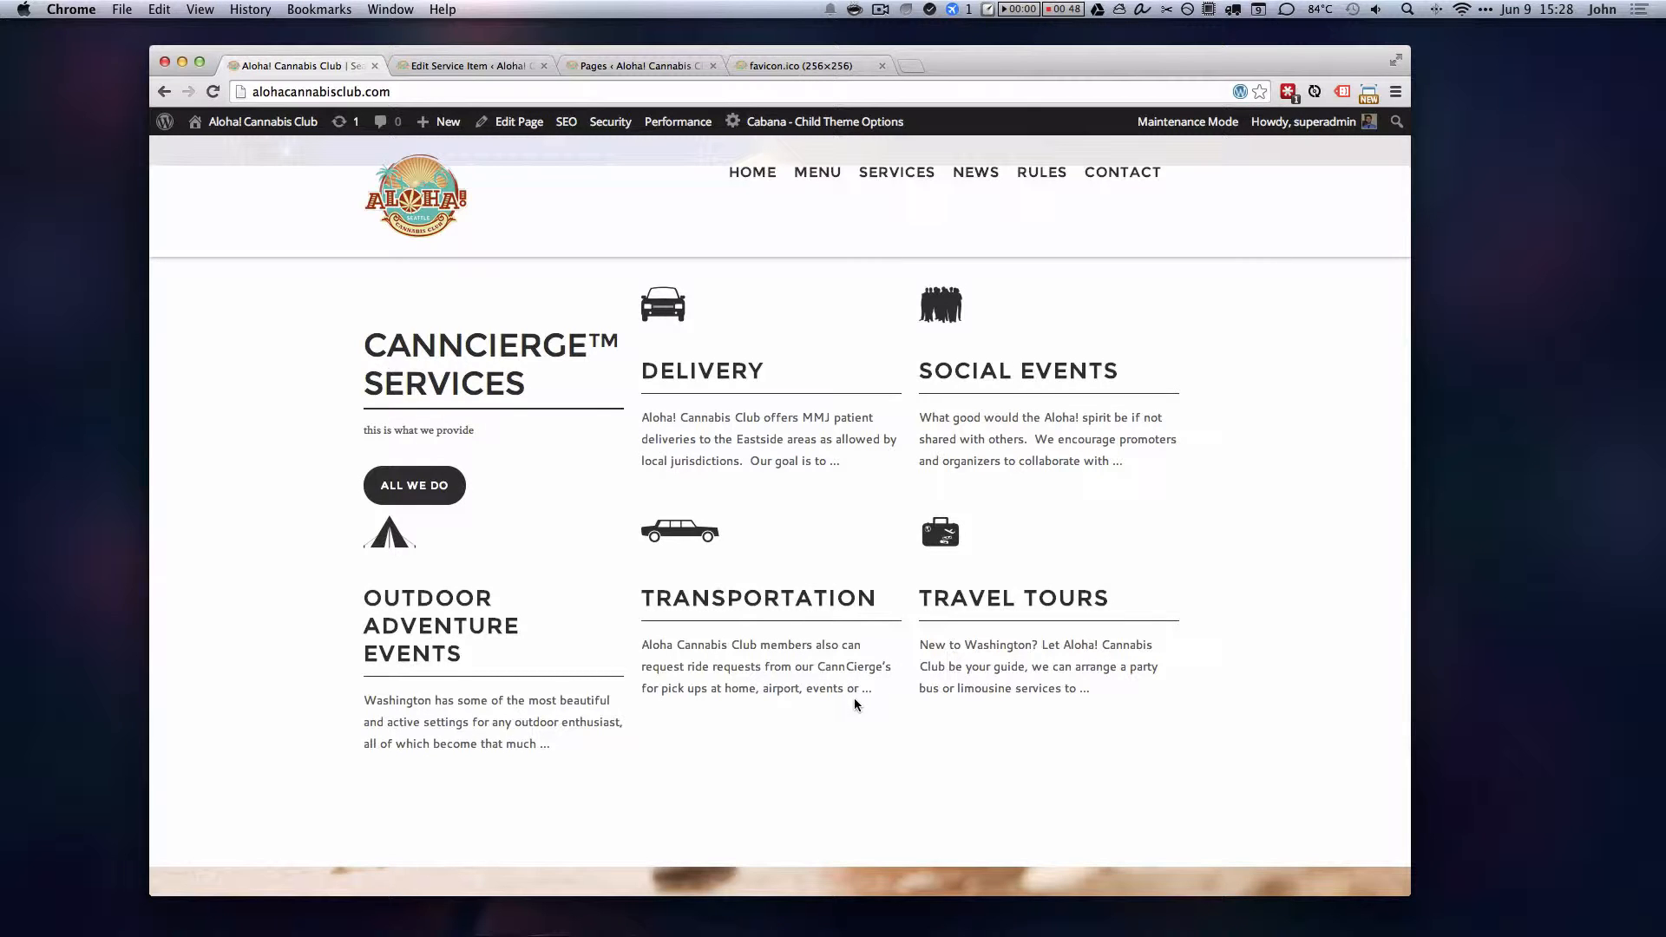
{"action": "left_click", "coordinate": [438, 66]}
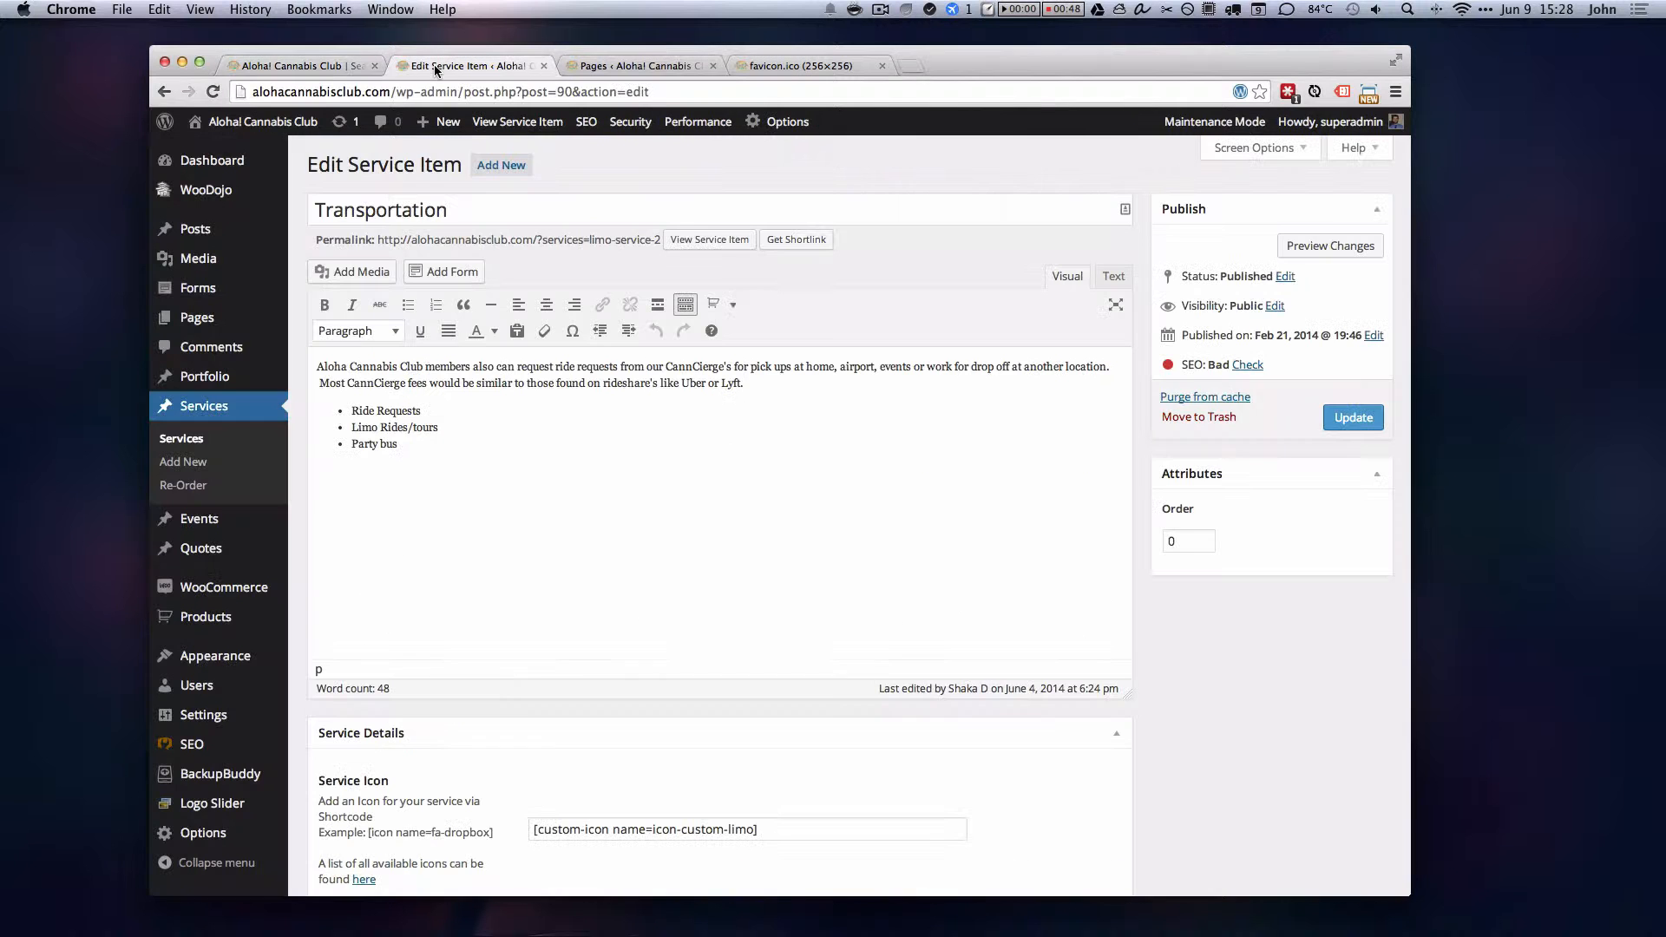
{"action": "left_click", "coordinate": [305, 68]}
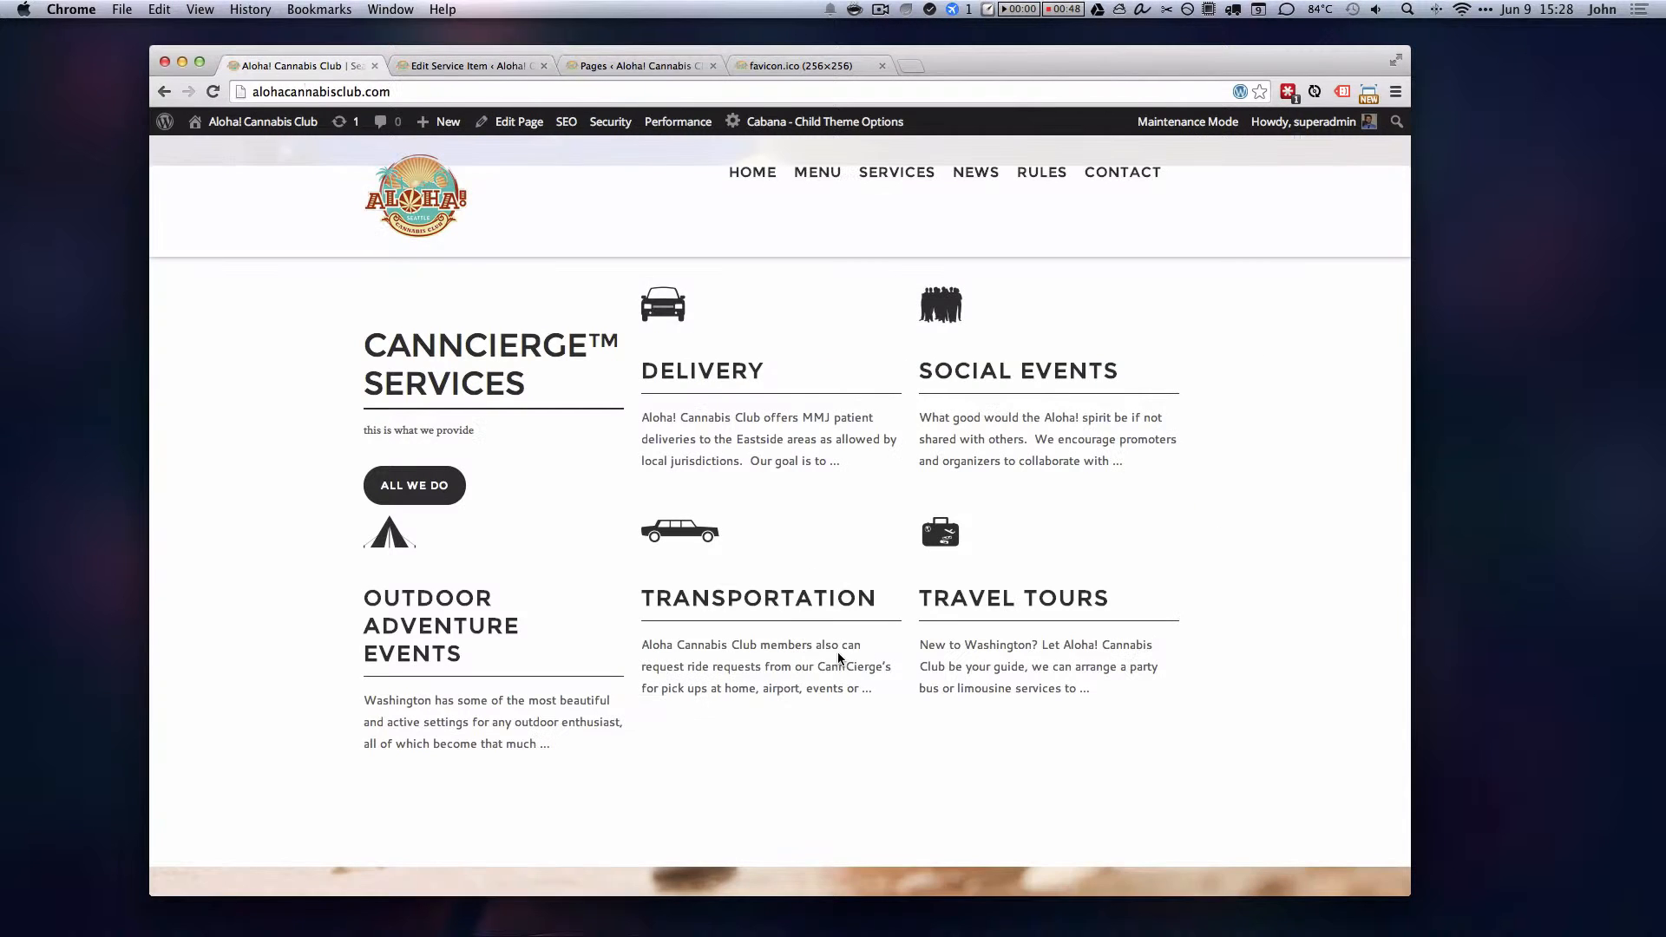
{"action": "left_click", "coordinate": [819, 607]}
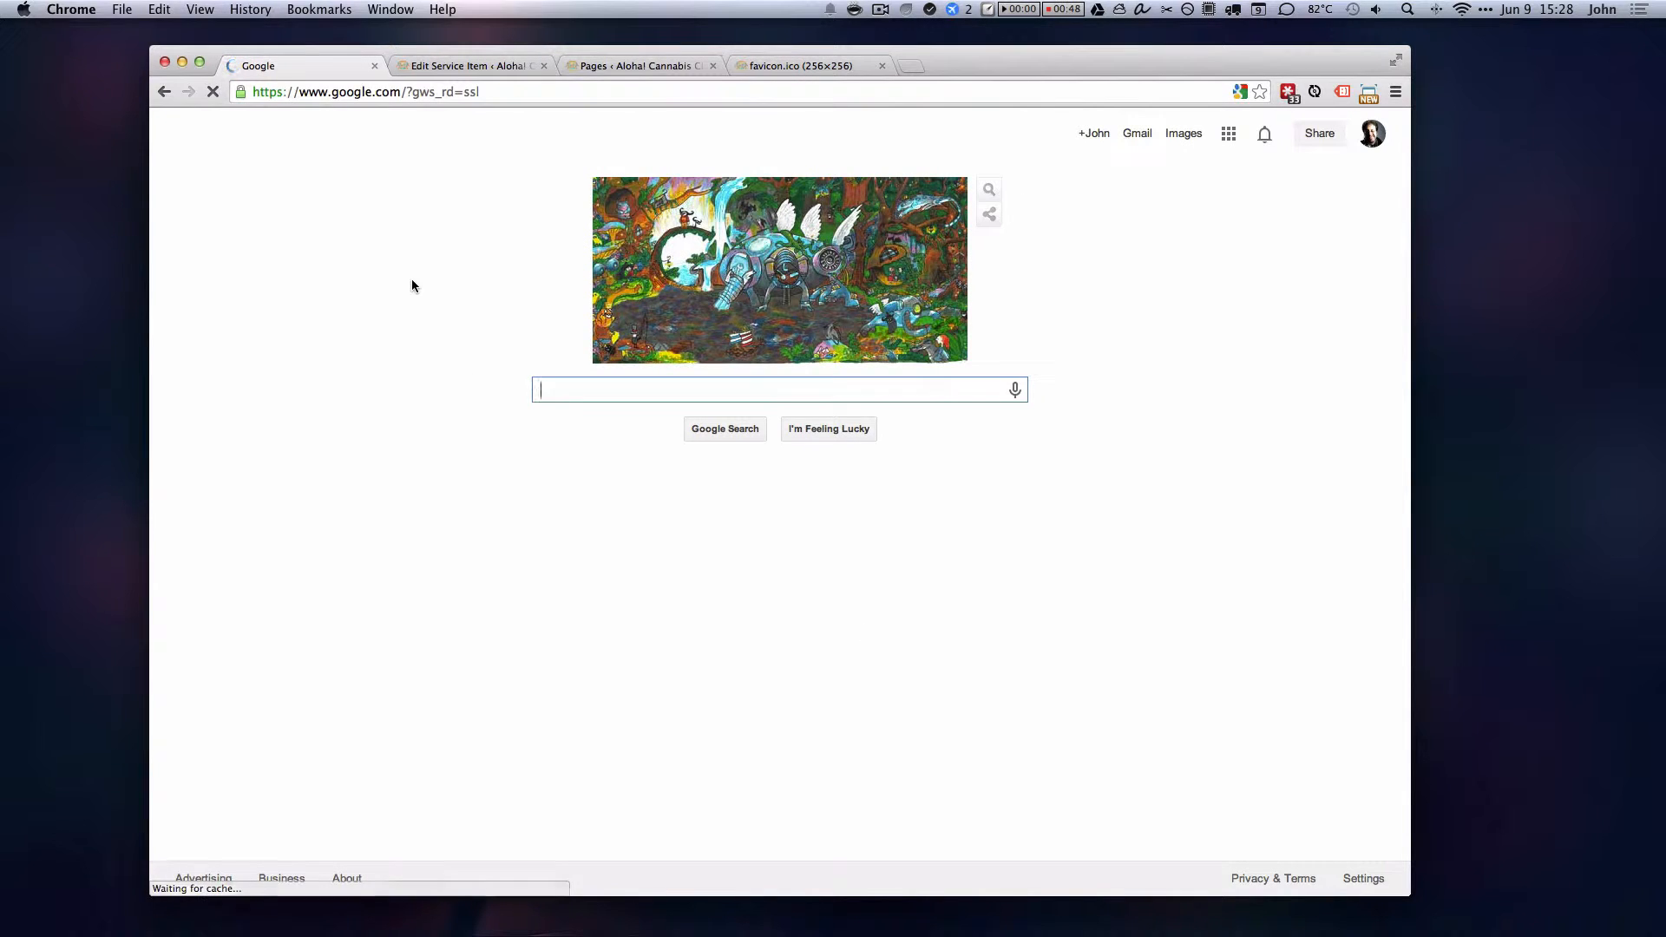
Step: Clear the Service URL of the Transportation service item and update the item
{"action": "left_click", "coordinate": [454, 65]}
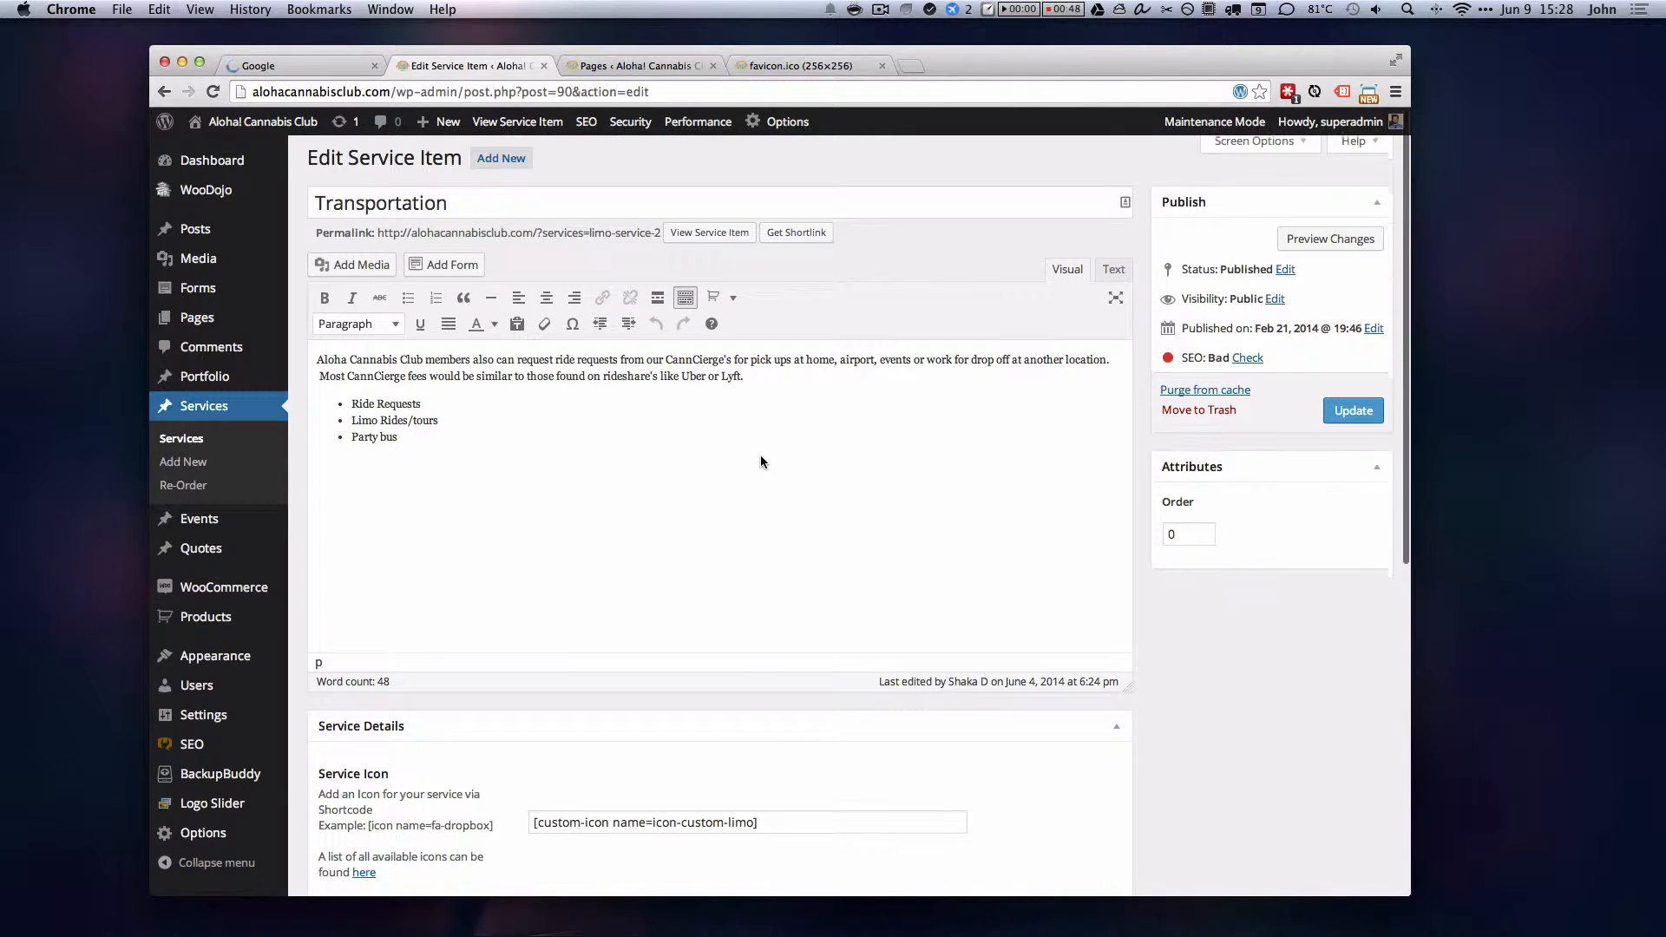
{"action": "scroll", "coordinate": [761, 461], "scroll_direction": "down", "scroll_amount": 5}
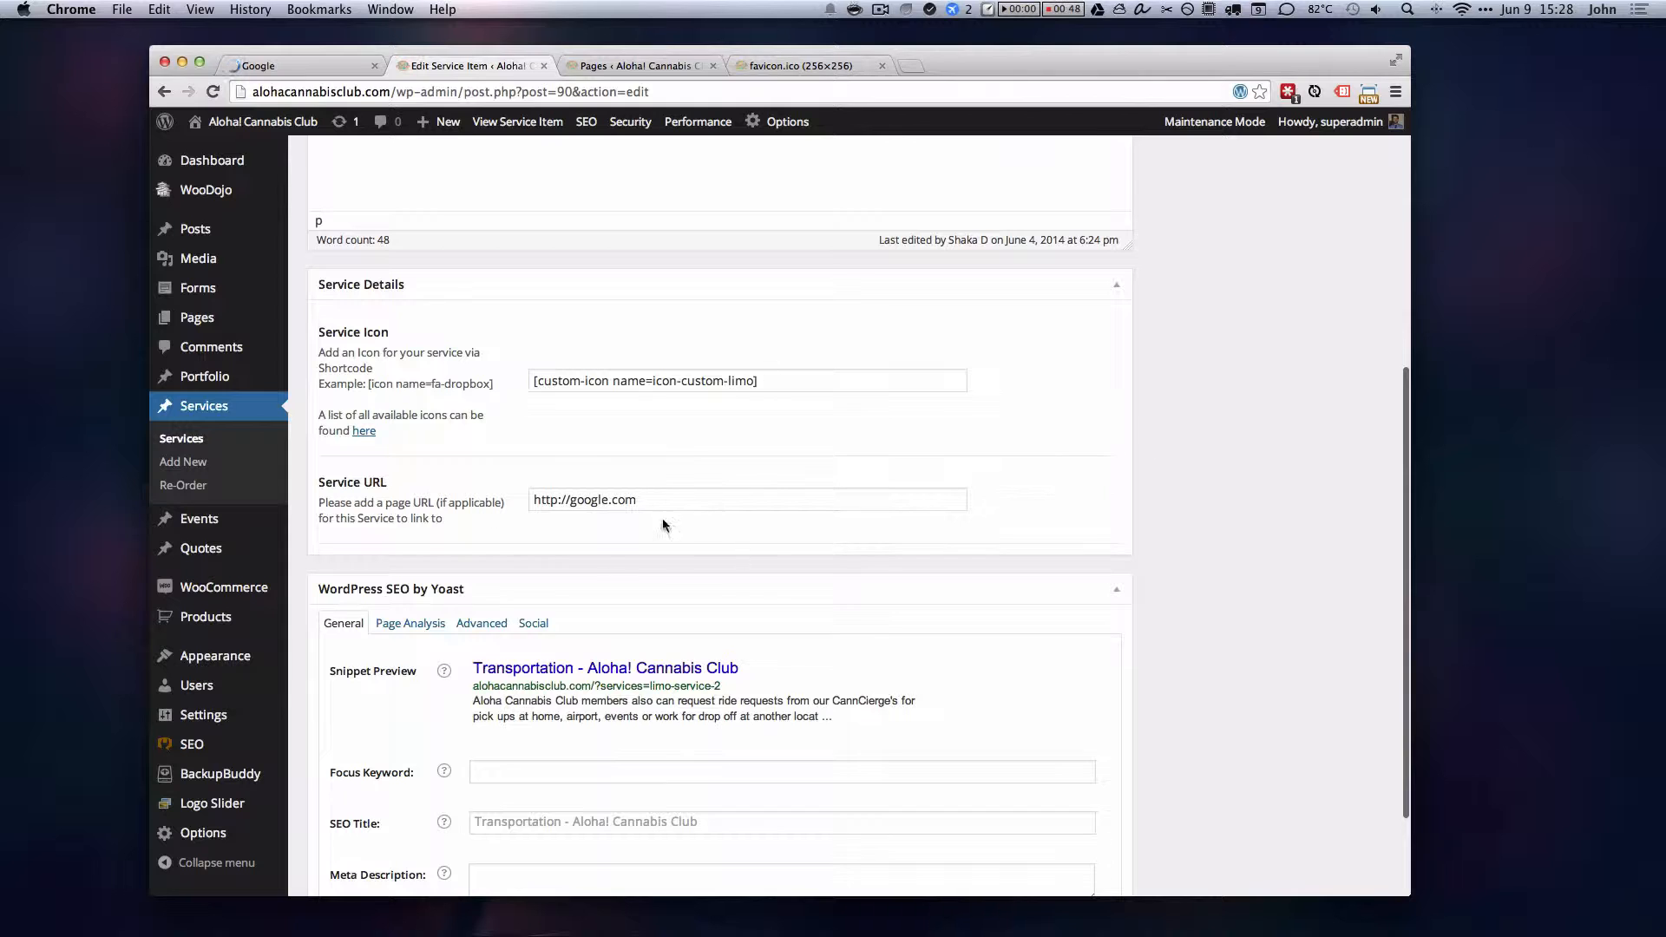
{"action": "left_click", "coordinate": [558, 501]}
{"action": "key", "text": "super+a"}
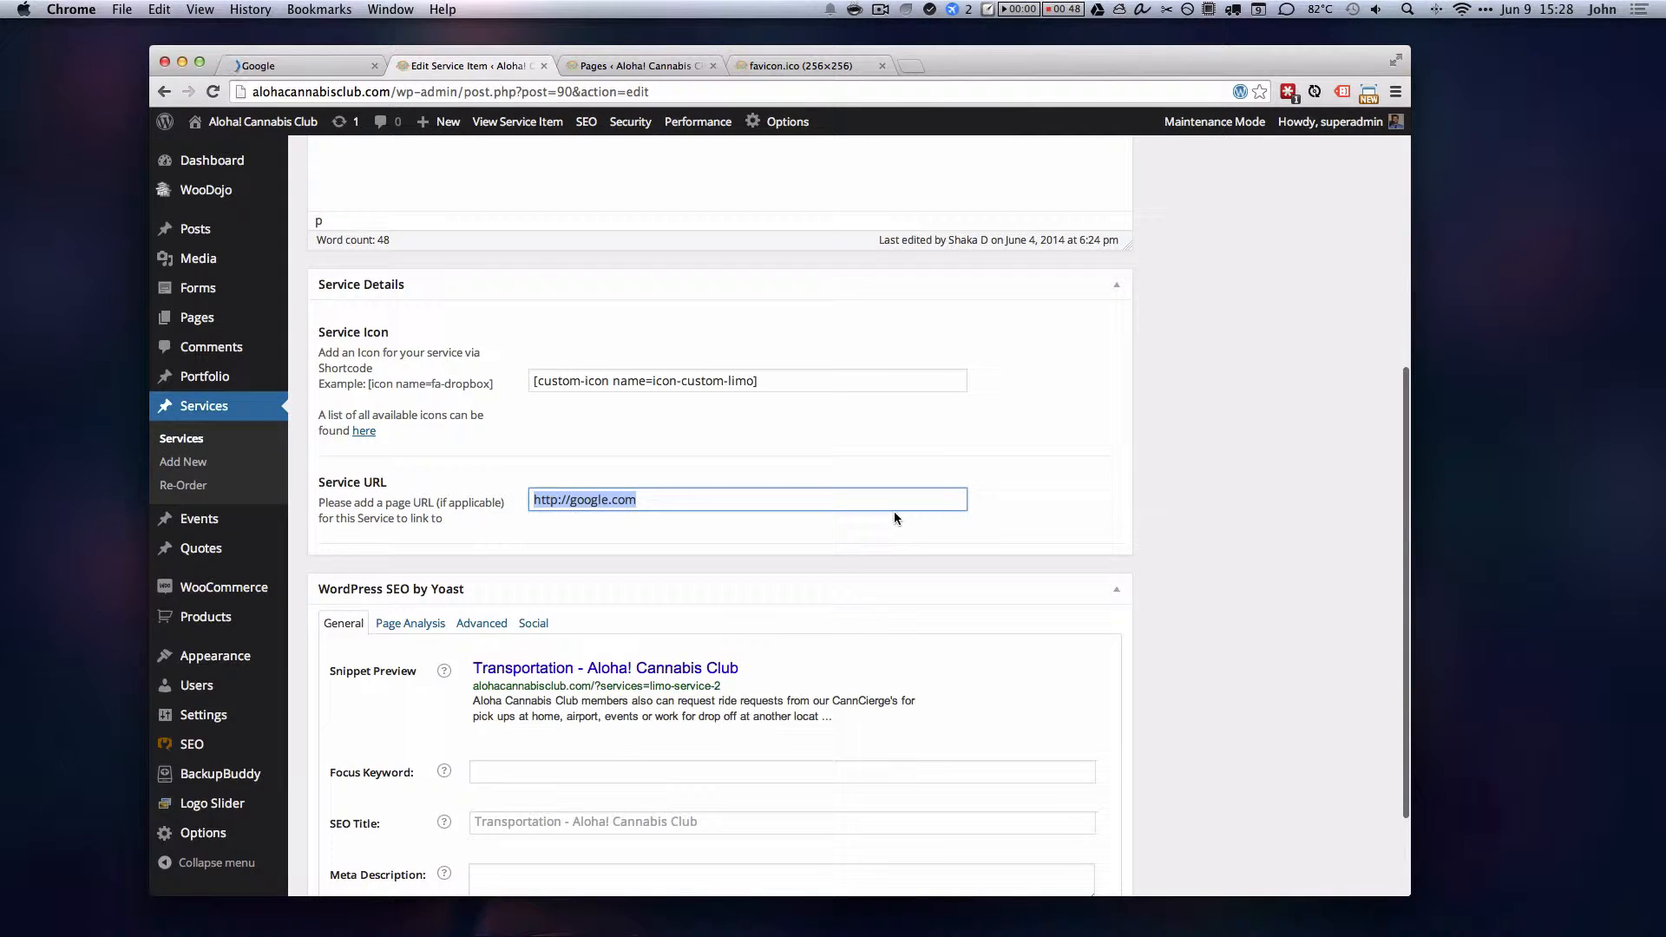
{"action": "key", "text": "BackSpace"}
{"action": "scroll", "coordinate": [1174, 599], "scroll_direction": "up", "scroll_amount": 5}
{"action": "left_click", "coordinate": [1354, 406]}
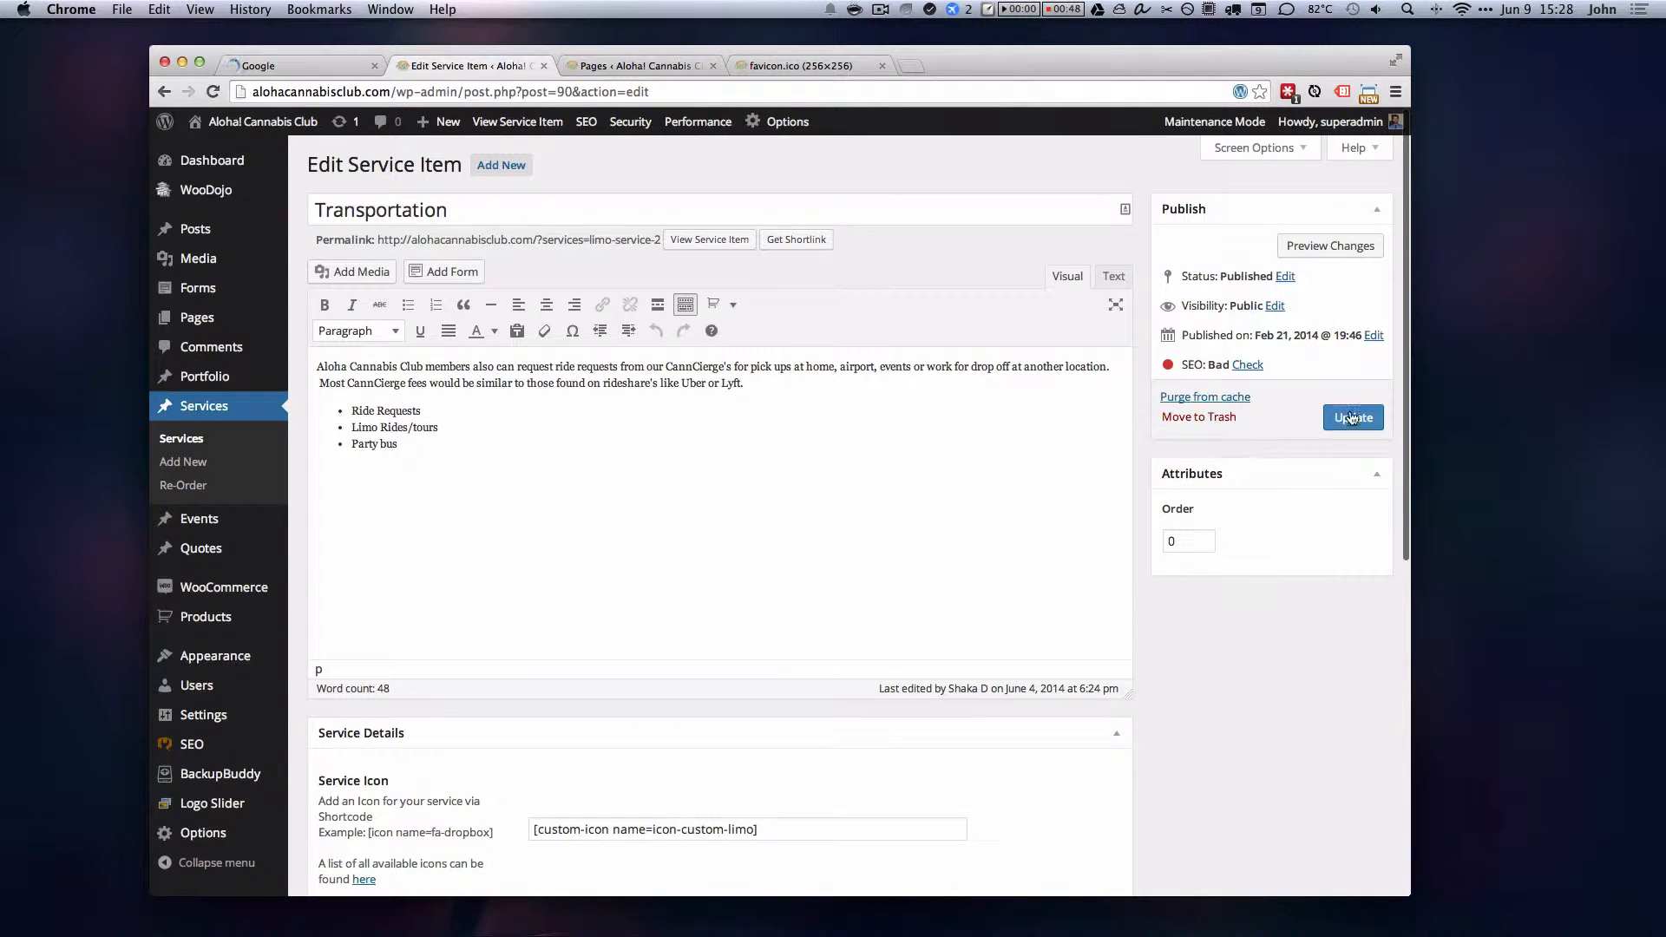
{"action": "scroll", "coordinate": [1290, 624], "scroll_direction": "down", "scroll_amount": 3}
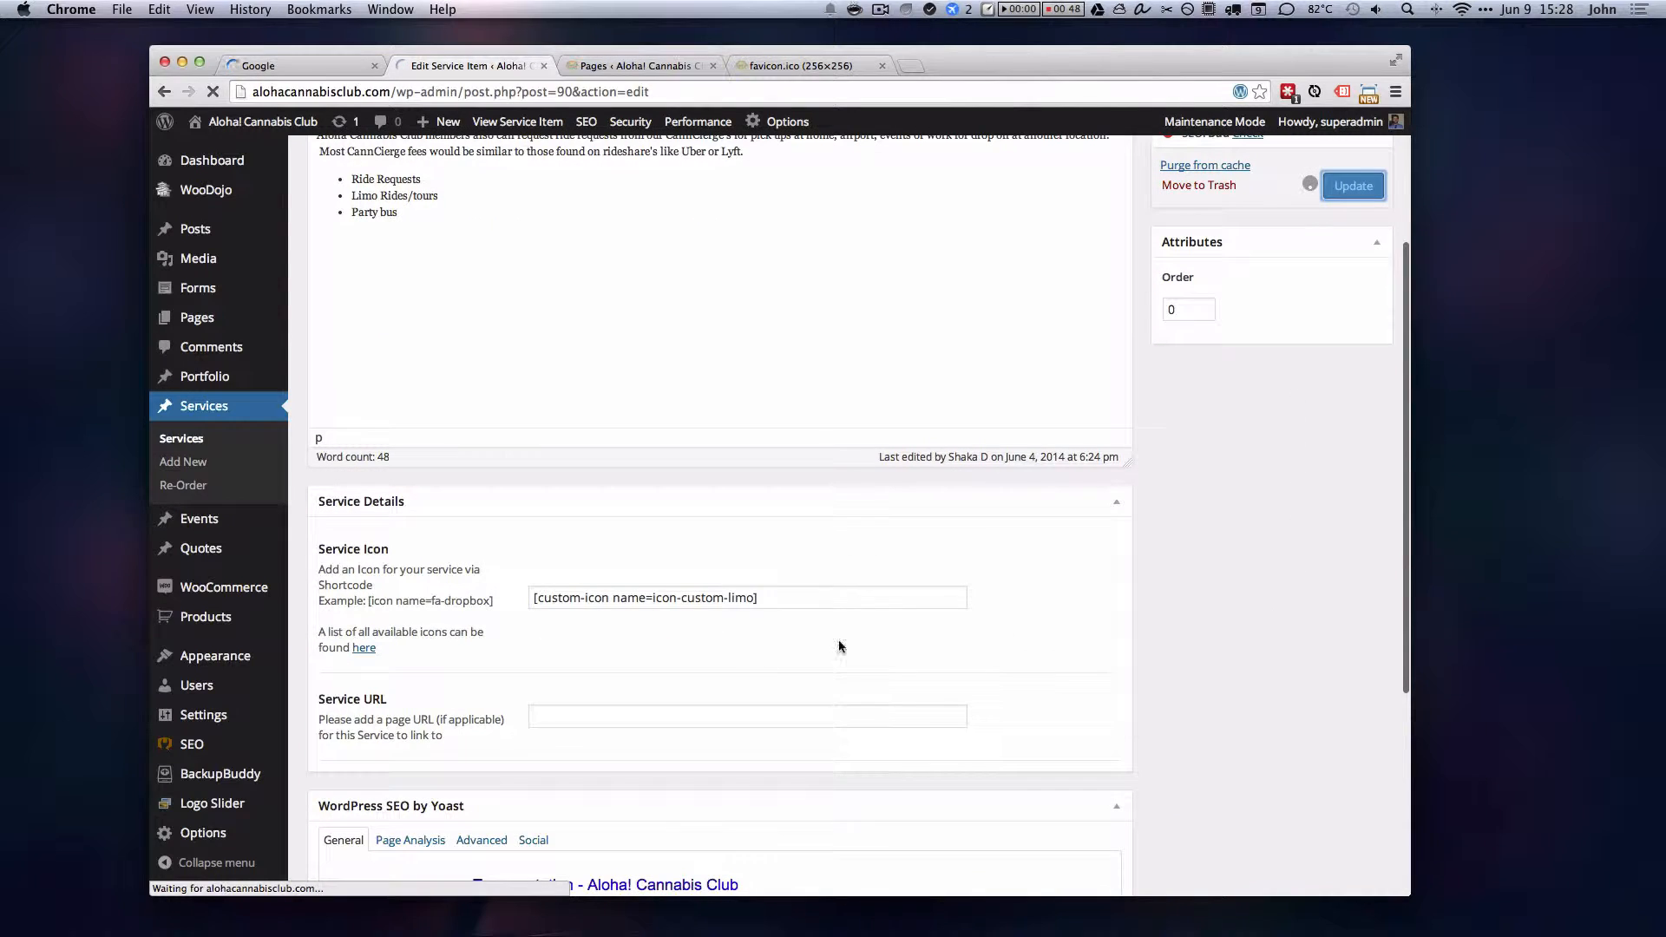
Step: Return from Google to the club site's homepage and open the Services page in a new tab
{"action": "left_click", "coordinate": [278, 66]}
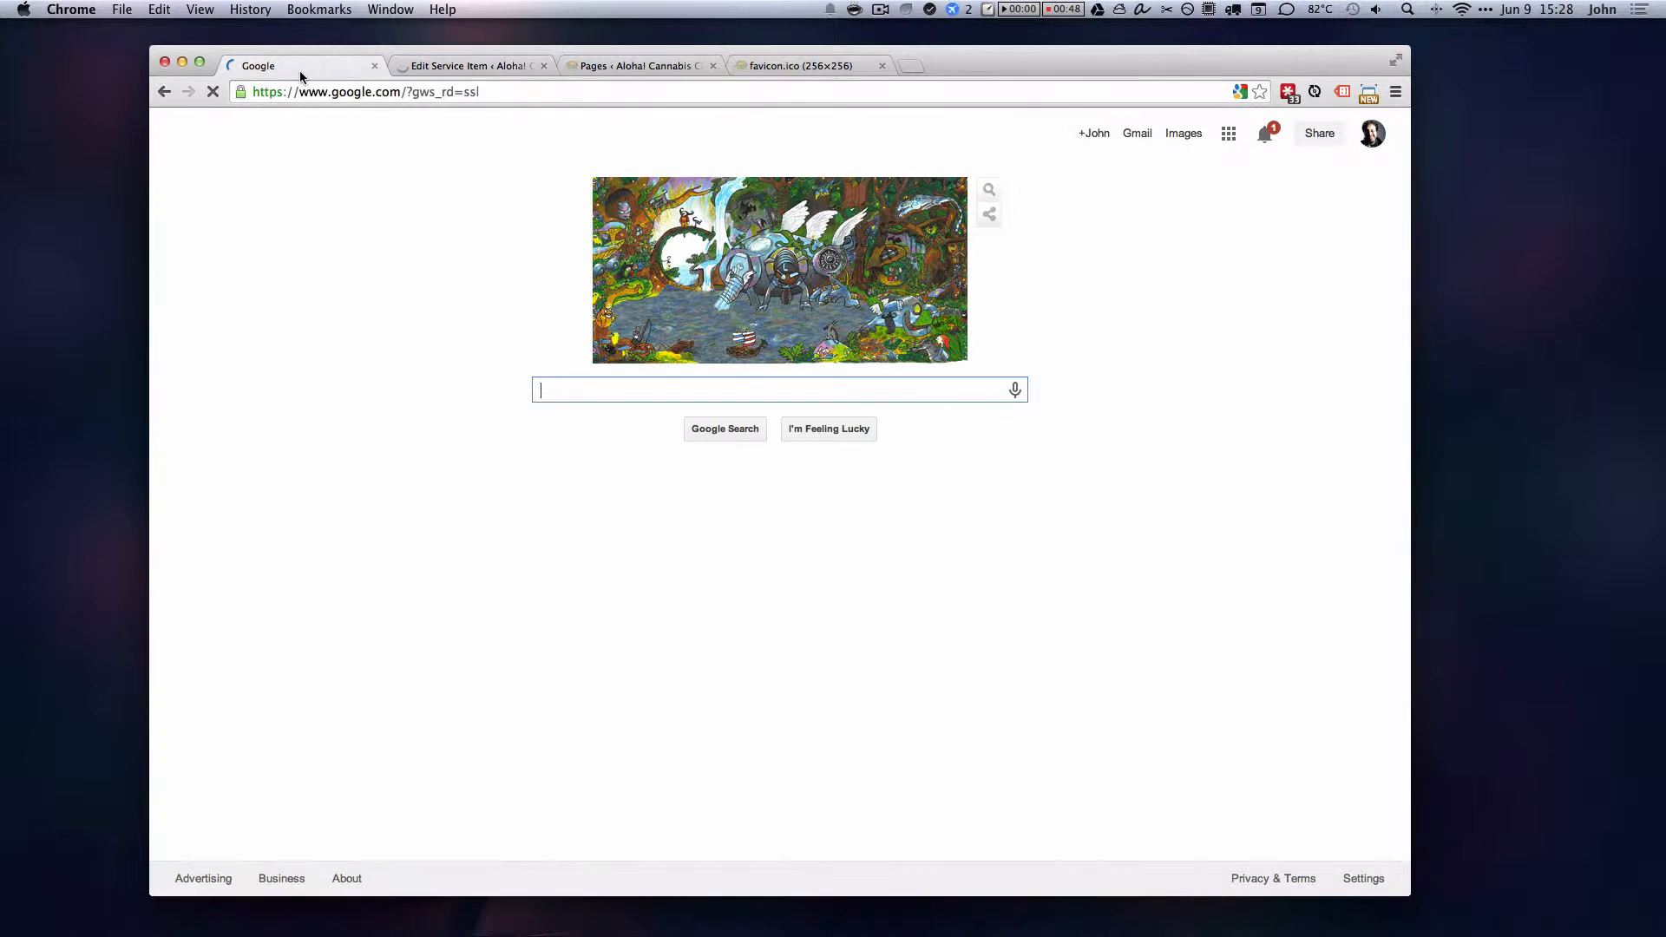
{"action": "left_click", "coordinate": [165, 96]}
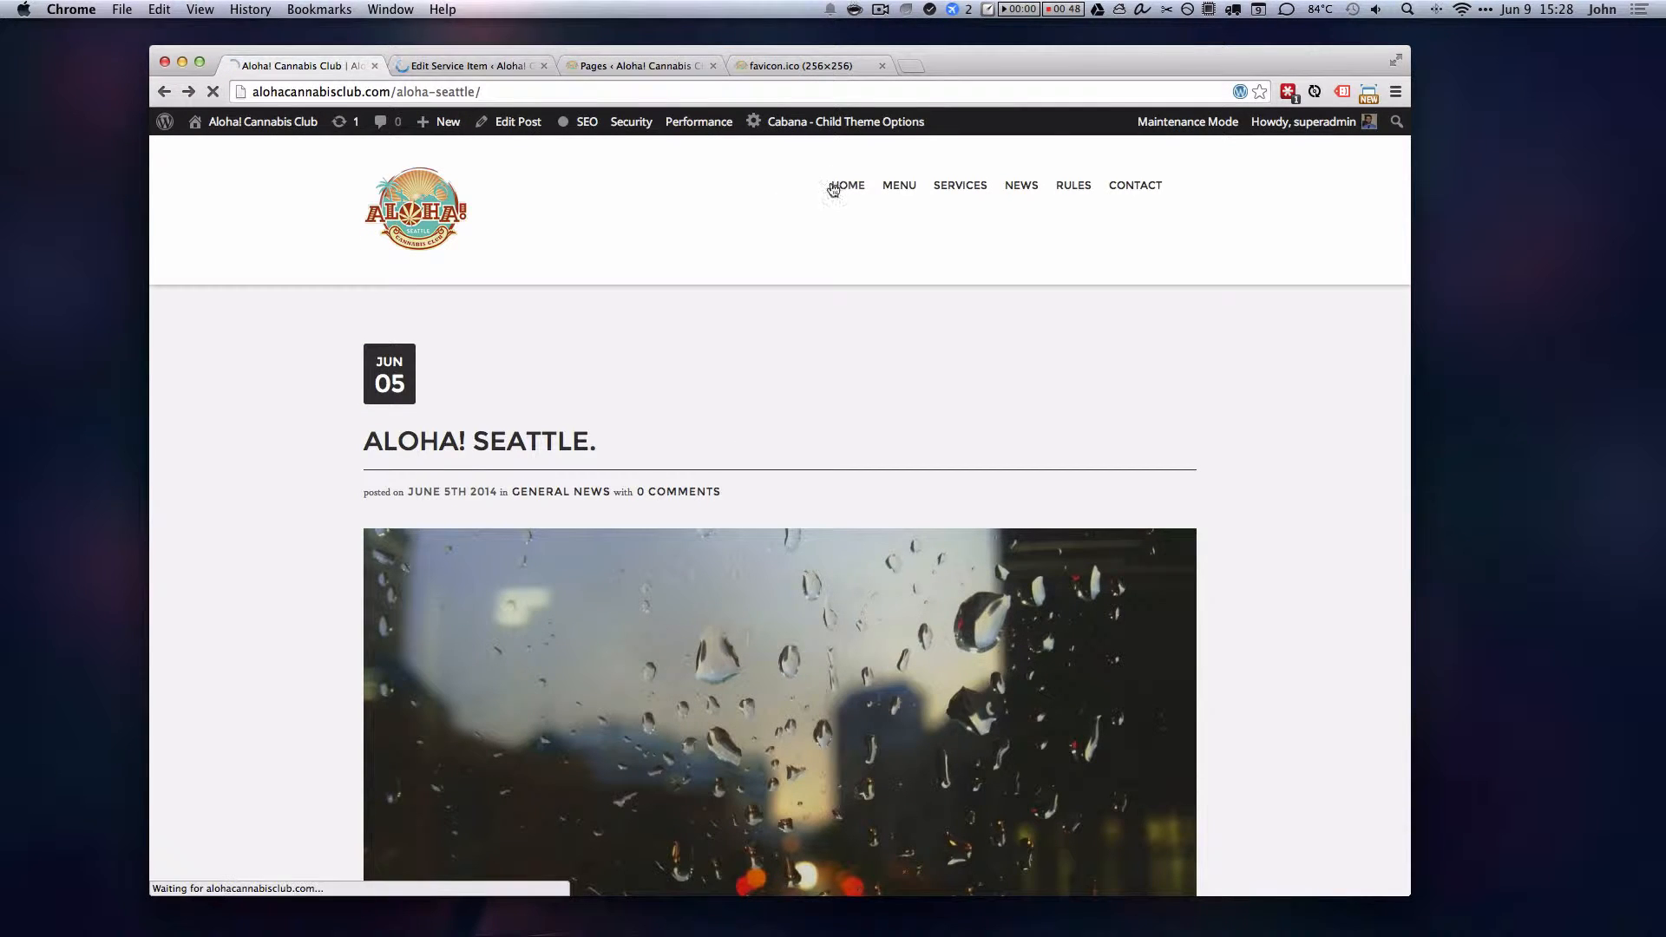
{"action": "left_click", "coordinate": [401, 66]}
{"action": "left_click", "coordinate": [372, 66]}
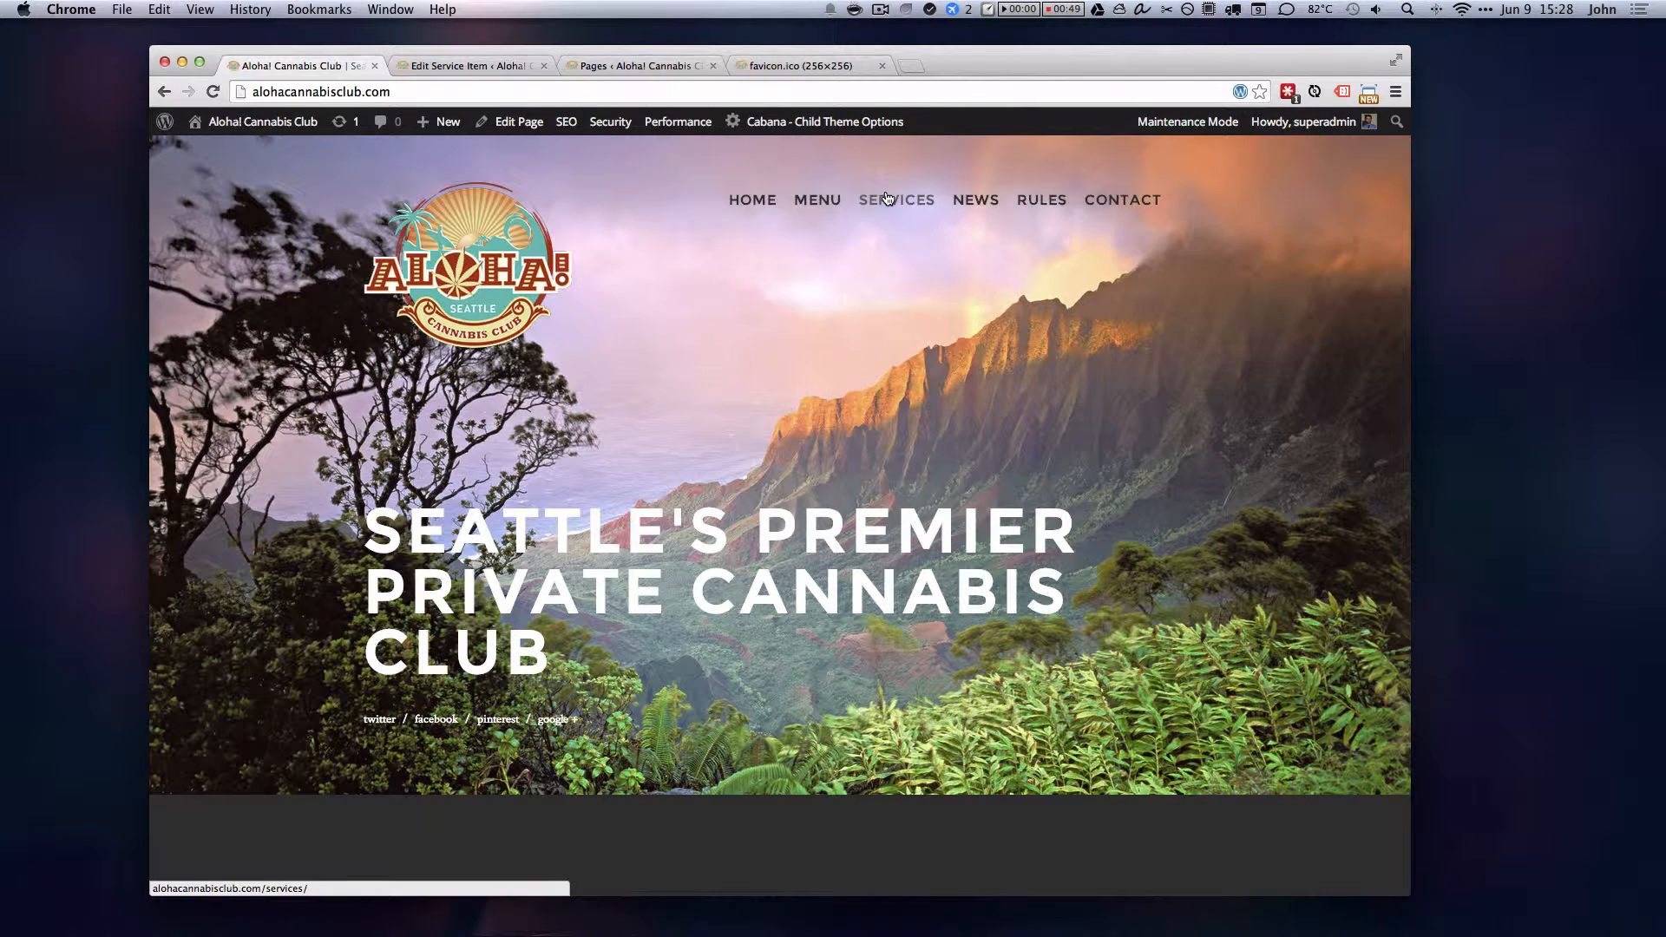
{"action": "left_click", "coordinate": [887, 198], "text": "super"}
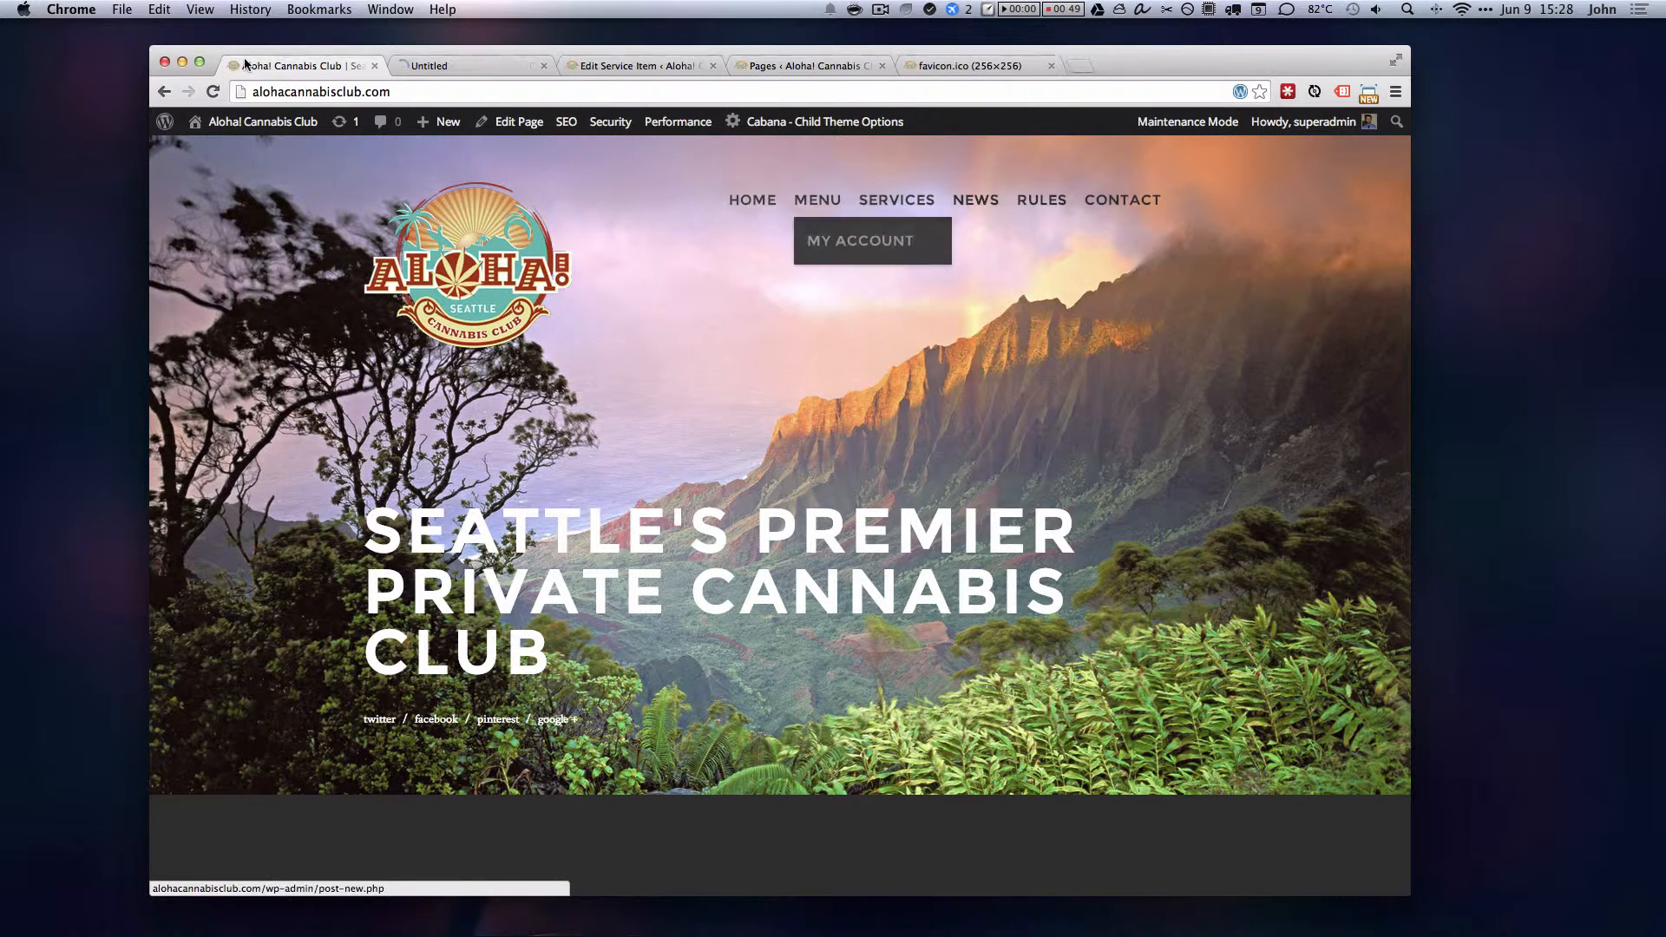
{"action": "left_click", "coordinate": [480, 68]}
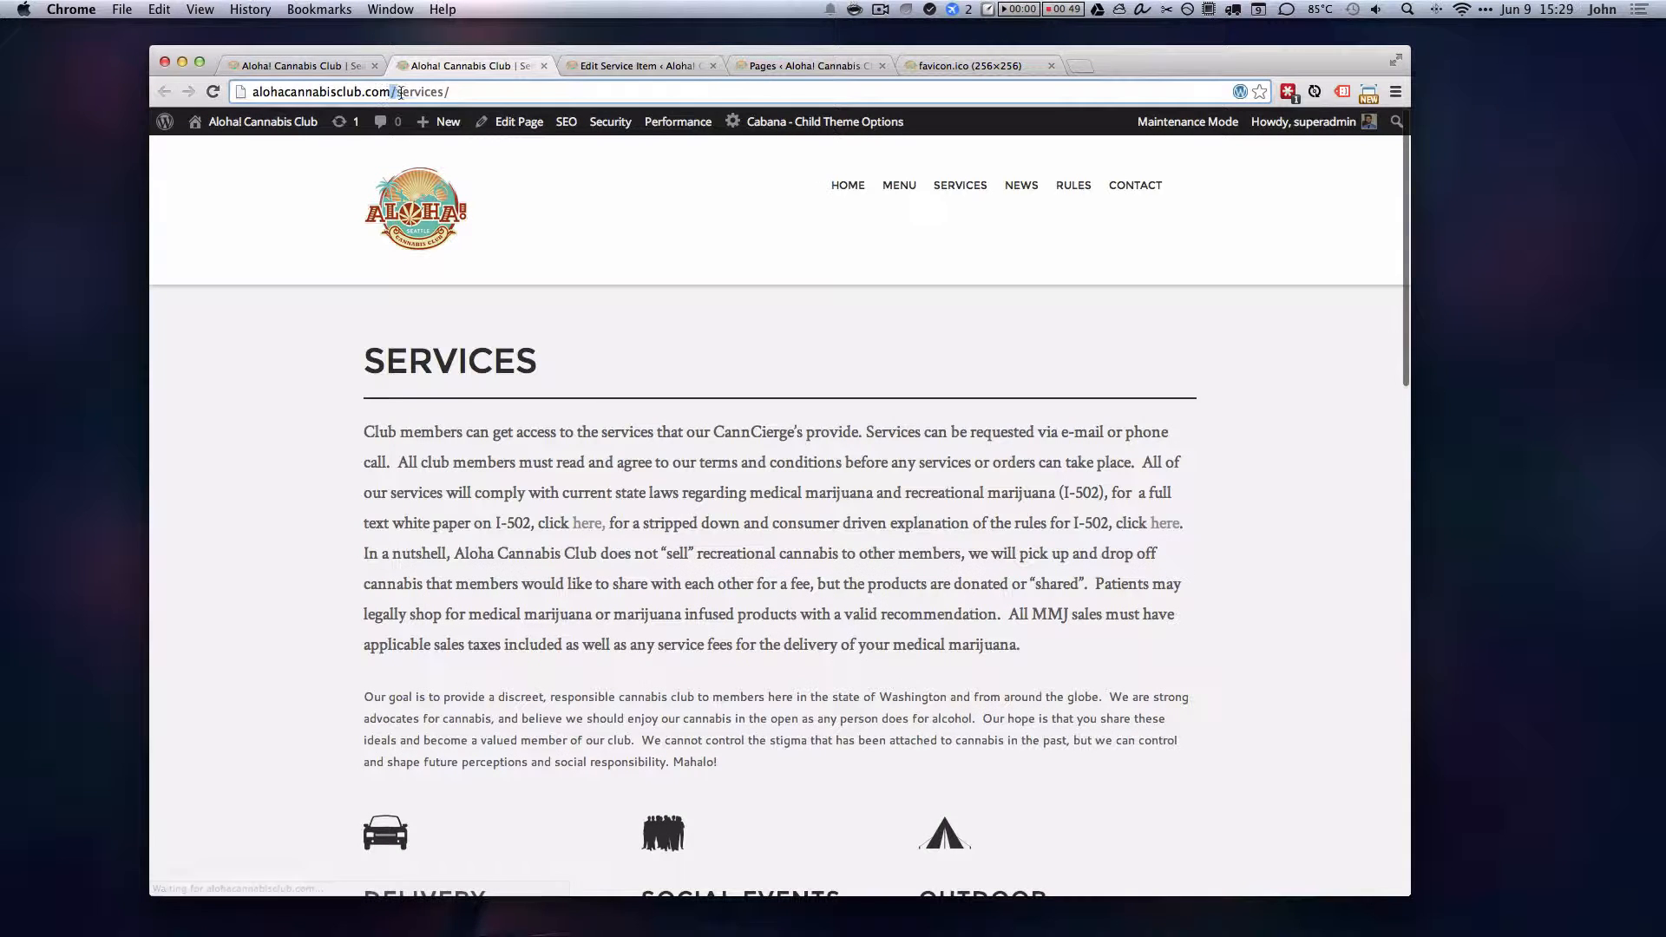
Step: Set the Transportation item's Service URL to "/services/", matching the Services page path, and update the item
{"action": "double_click", "coordinate": [421, 92]}
{"action": "left_click", "coordinate": [627, 65]}
{"action": "scroll", "coordinate": [785, 469], "scroll_direction": "down", "scroll_amount": 5}
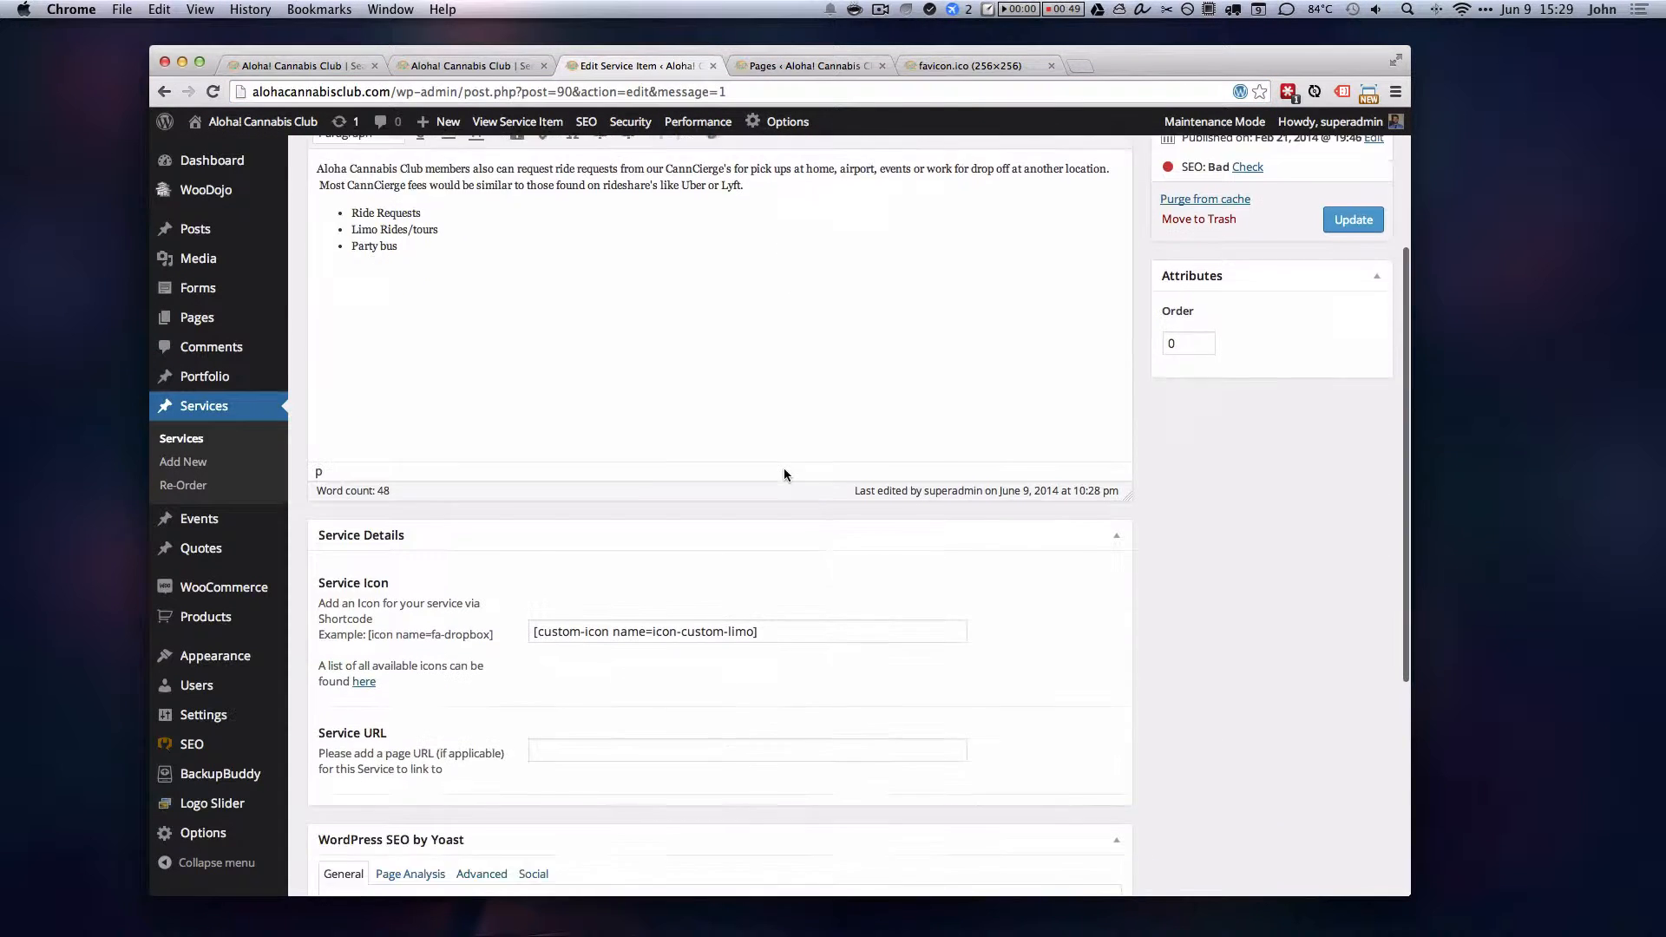
{"action": "left_click", "coordinate": [621, 682]}
{"action": "type", "text": "/services/"}
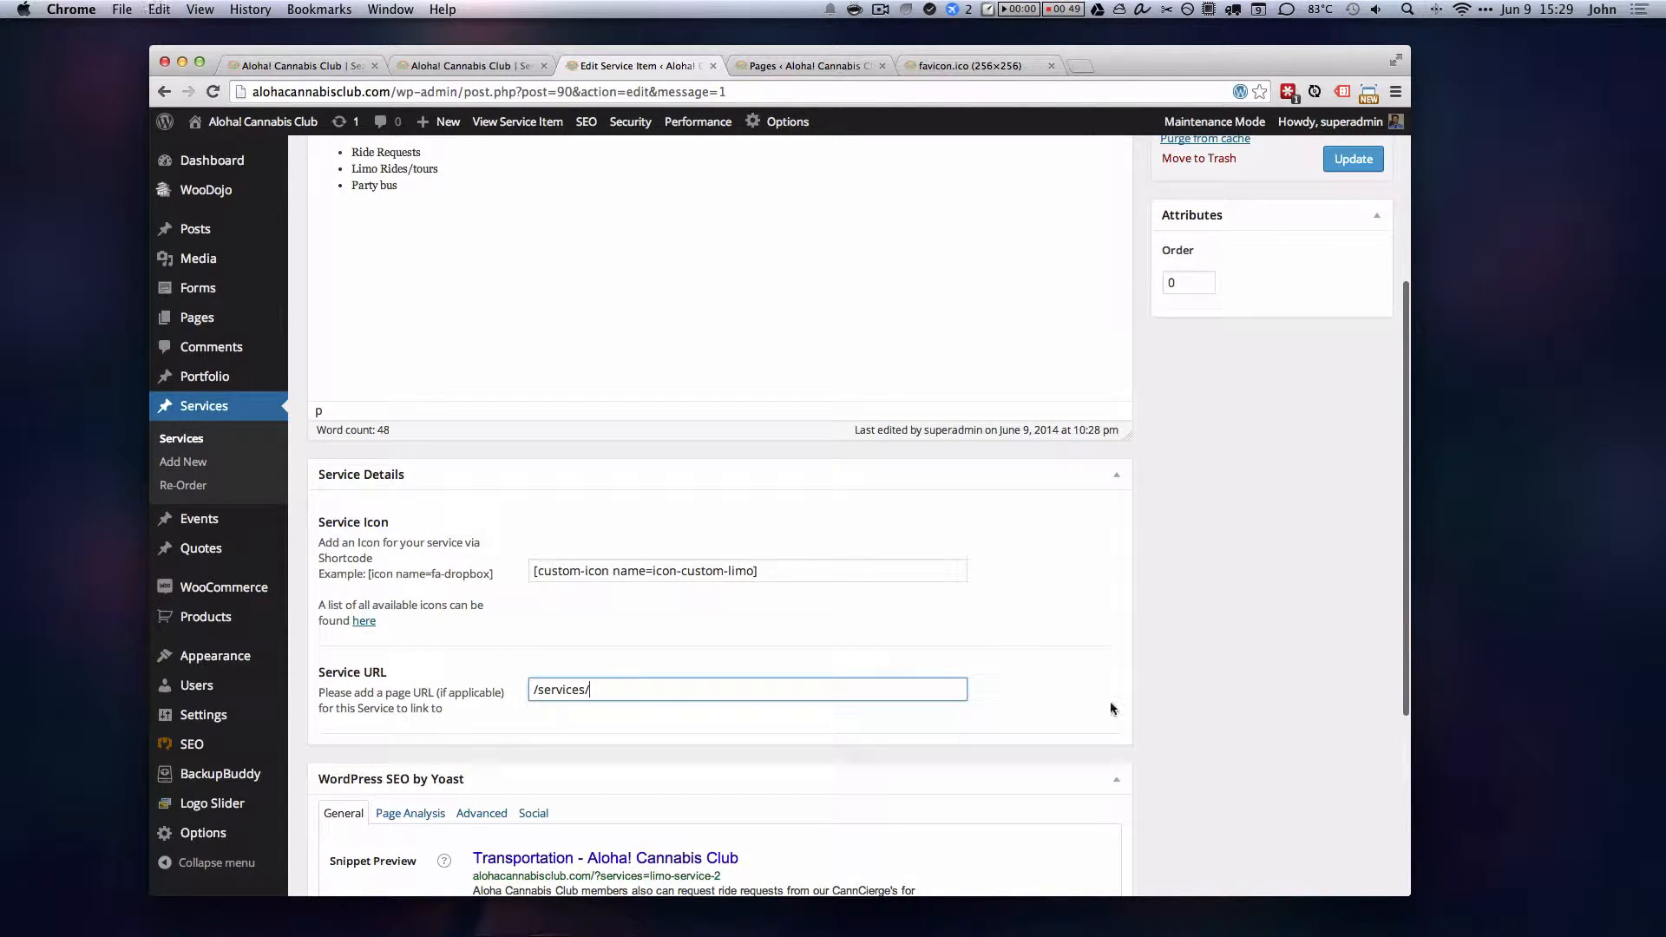
{"action": "scroll", "coordinate": [1335, 715], "scroll_direction": "up", "scroll_amount": 1}
{"action": "scroll", "coordinate": [1337, 721], "scroll_direction": "up", "scroll_amount": 3}
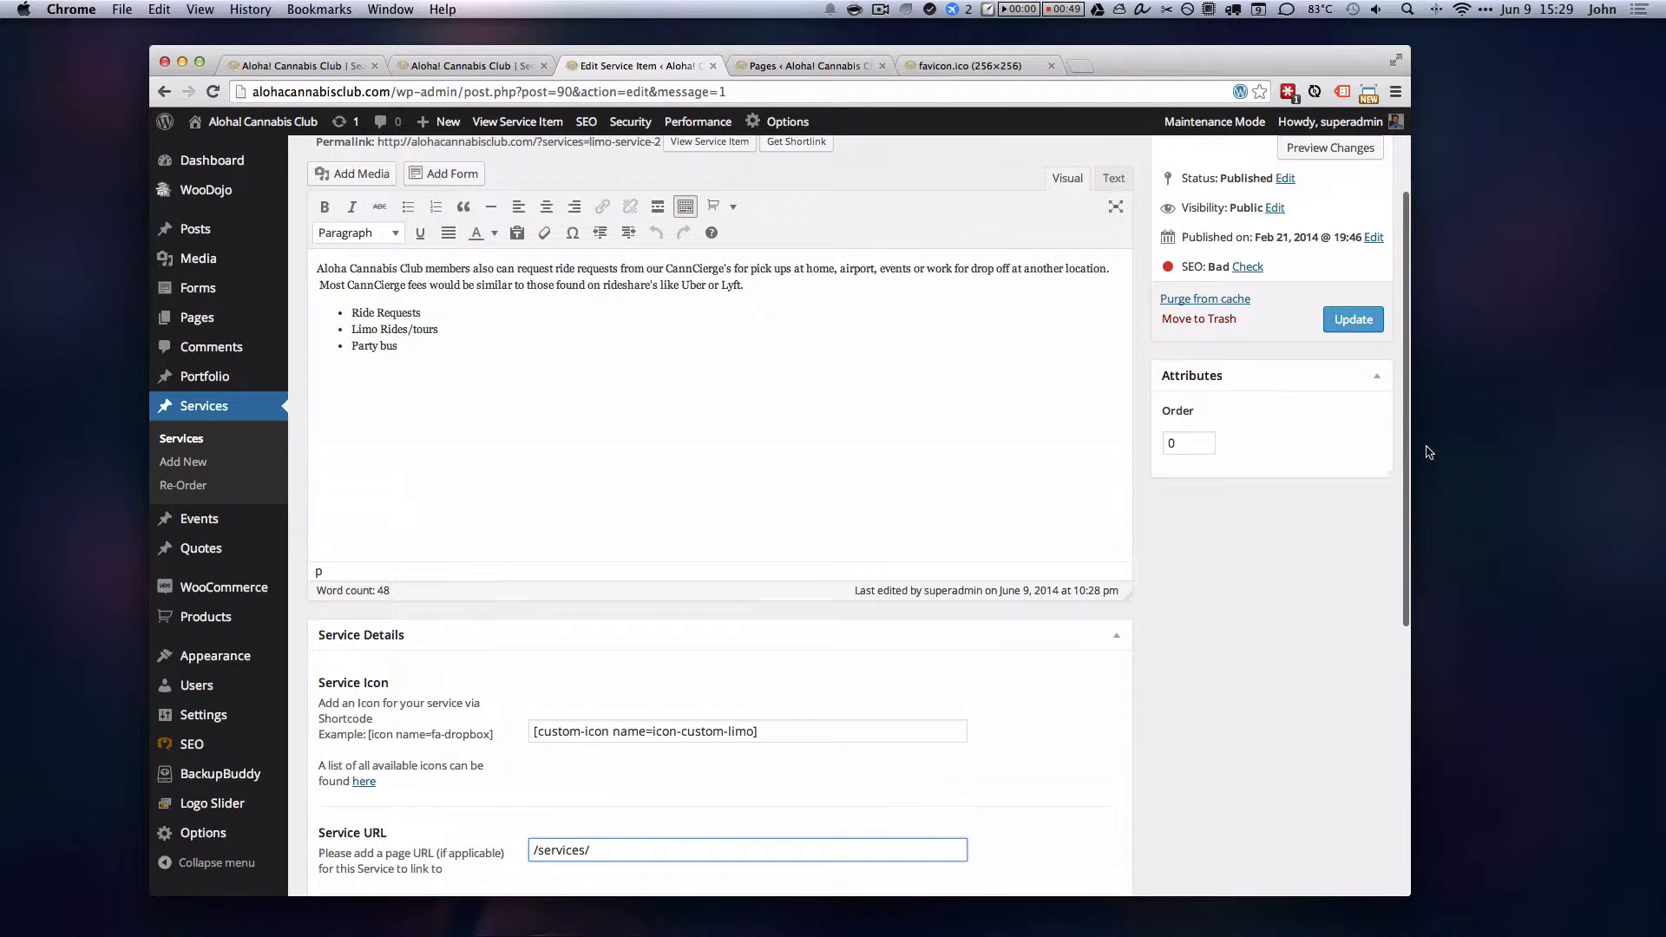
{"action": "left_click", "coordinate": [1354, 319]}
{"action": "scroll", "coordinate": [780, 706], "scroll_direction": "down", "scroll_amount": 1}
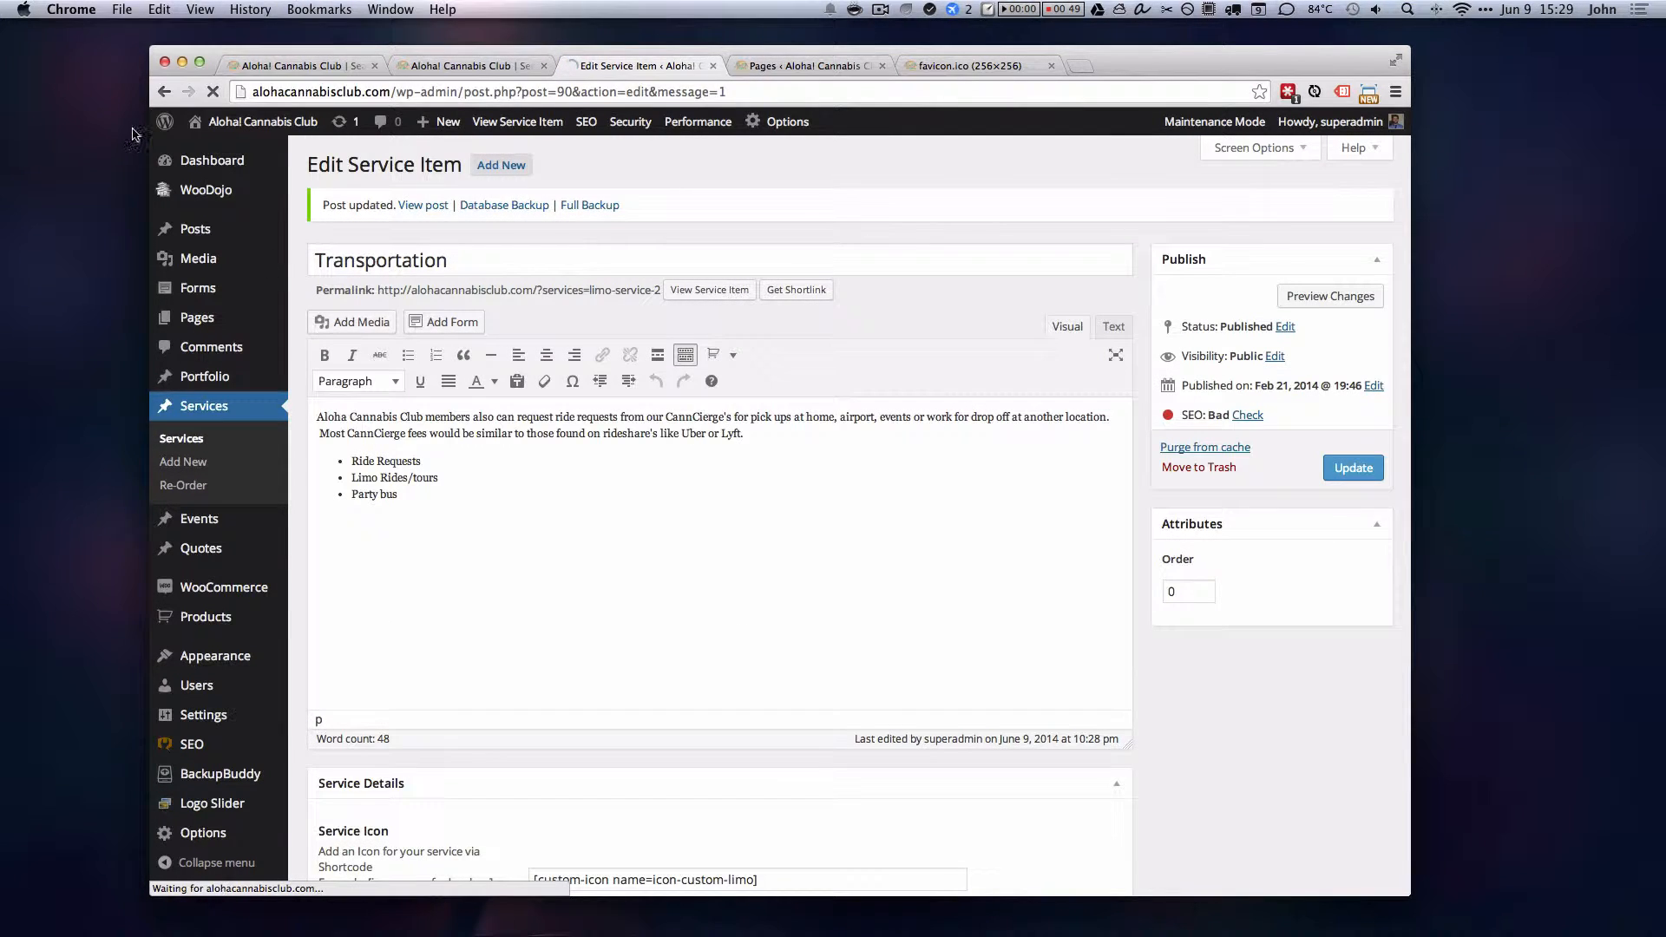
Step: Look through the live Services page, examining its introduction and all the service blocks from Delivery to Consulting
{"action": "left_click", "coordinate": [468, 65]}
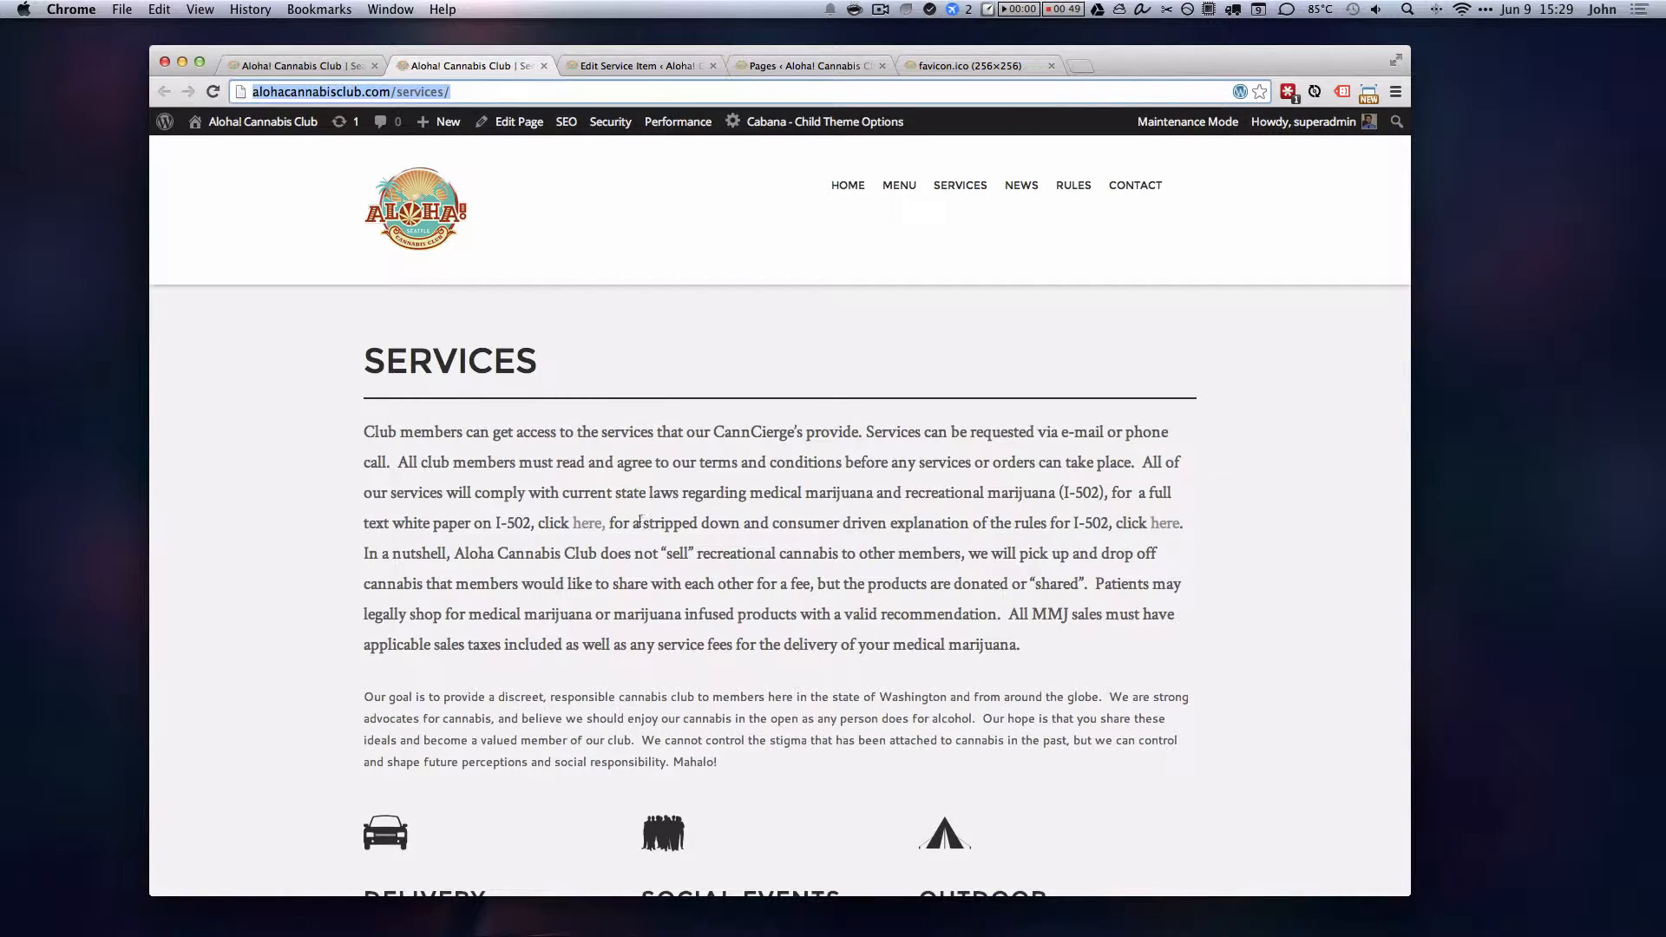
{"action": "left_click", "coordinate": [262, 70]}
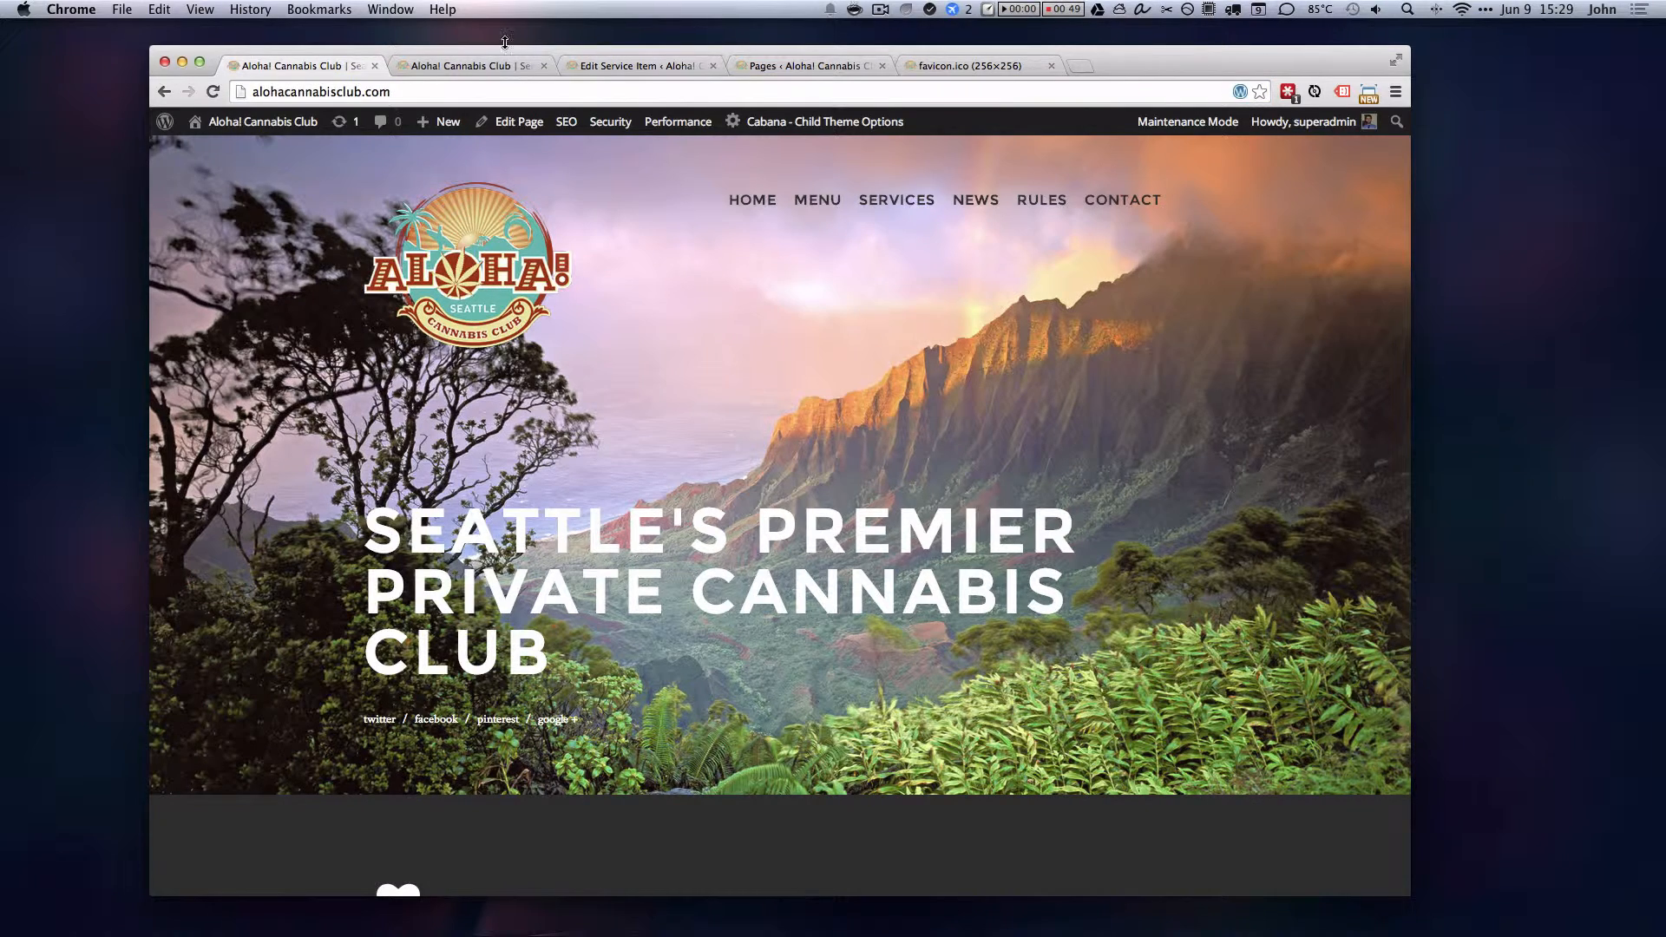
{"action": "left_click", "coordinate": [473, 65]}
{"action": "scroll", "coordinate": [850, 474], "scroll_direction": "down", "scroll_amount": 10}
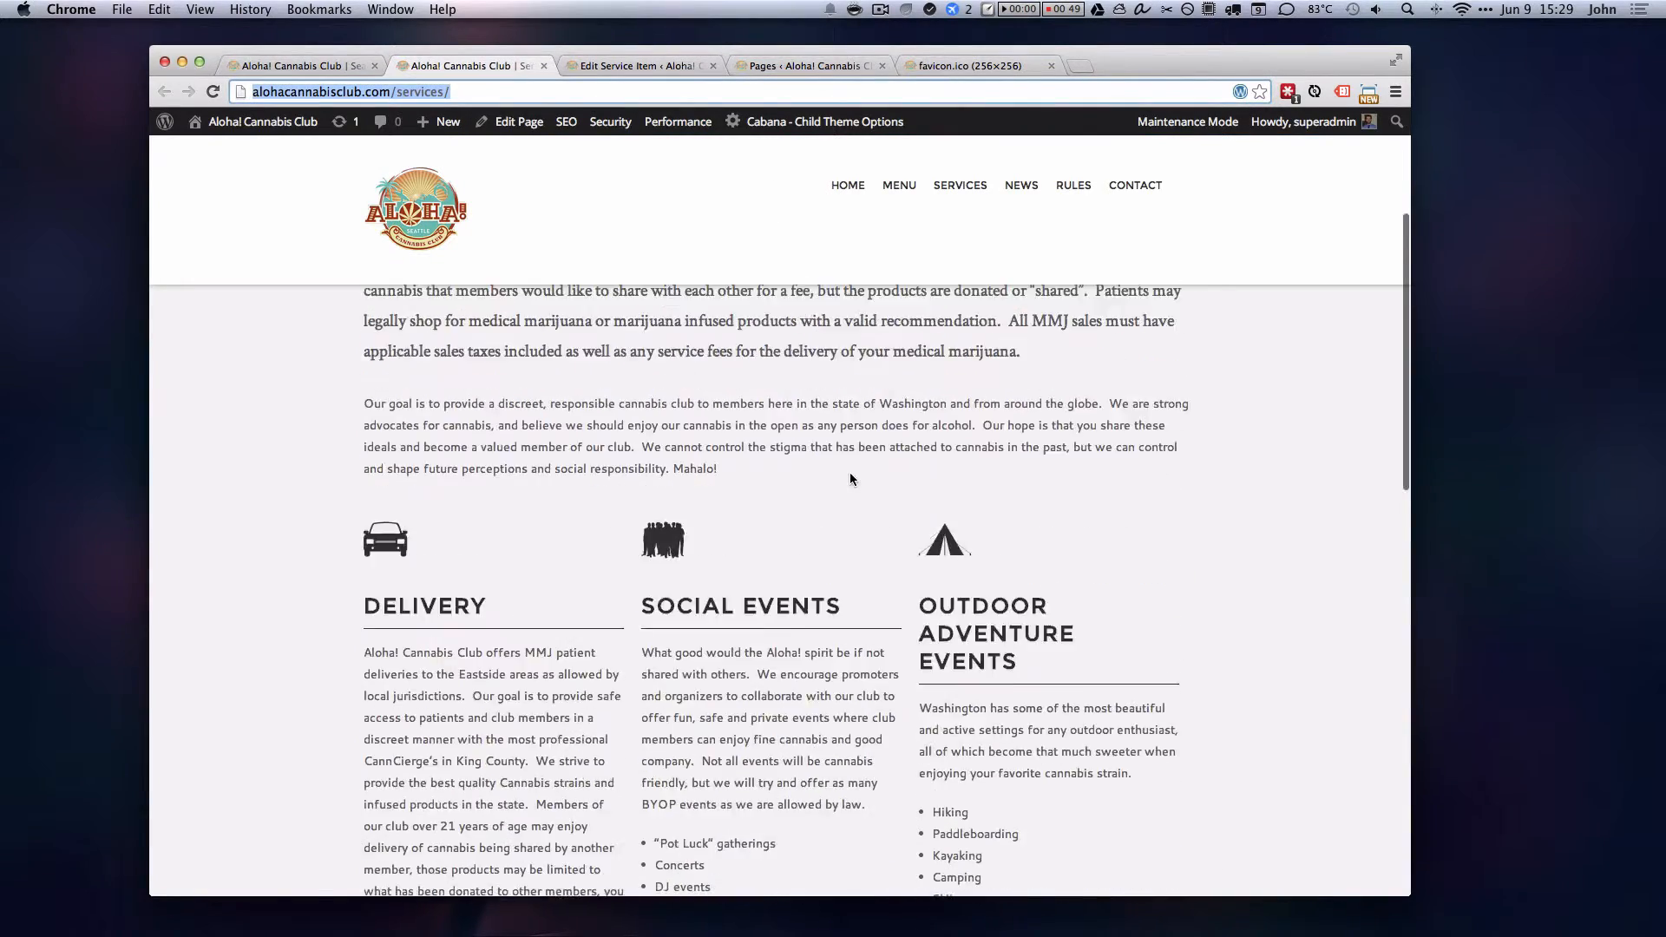
{"action": "scroll", "coordinate": [490, 493], "scroll_direction": "down", "scroll_amount": 5}
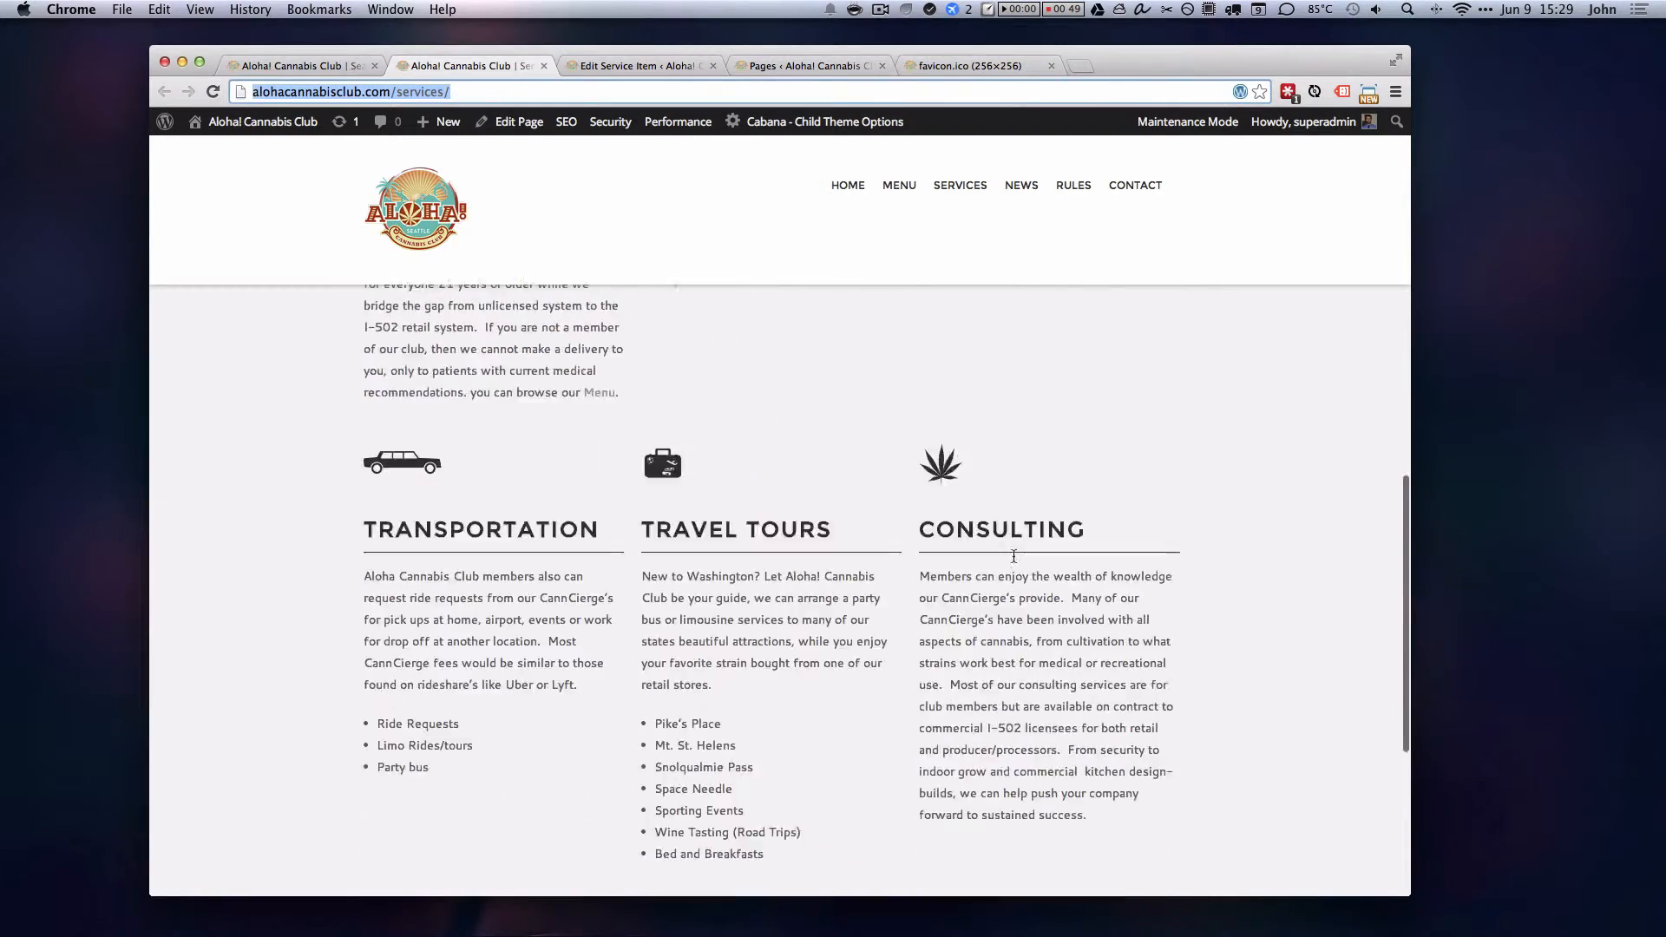
{"action": "scroll", "coordinate": [476, 417], "scroll_direction": "up", "scroll_amount": 8}
{"action": "scroll", "coordinate": [930, 523], "scroll_direction": "up", "scroll_amount": 2}
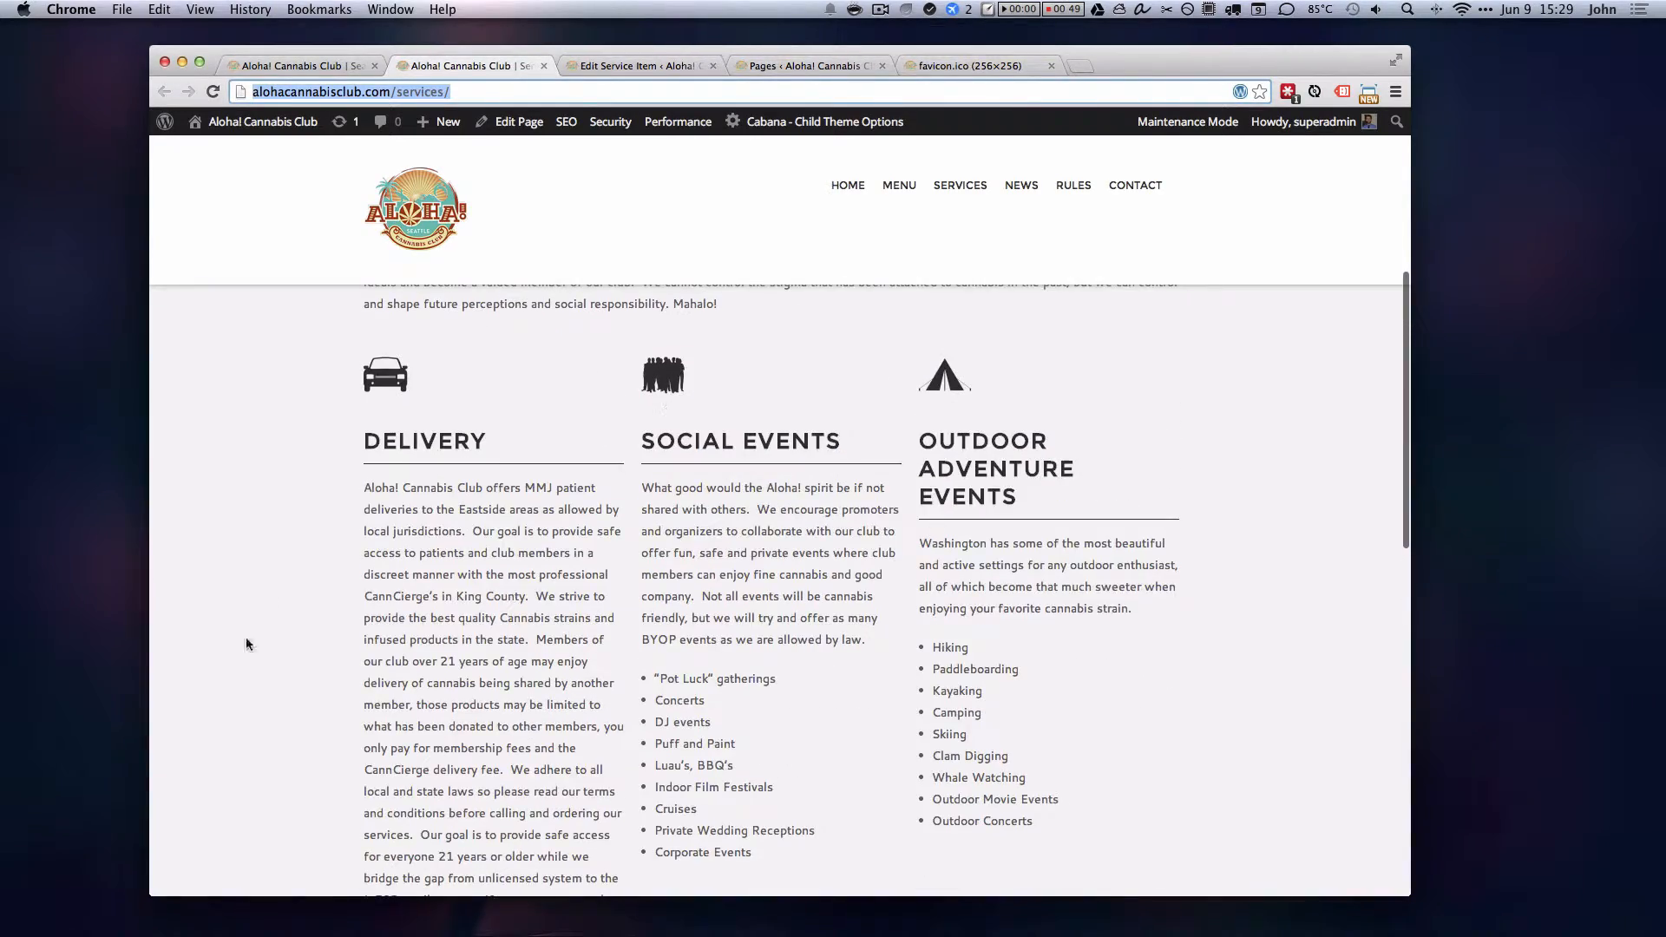
{"action": "scroll", "coordinate": [875, 533], "scroll_direction": "down", "scroll_amount": 2}
{"action": "scroll", "coordinate": [312, 528], "scroll_direction": "up", "scroll_amount": 4}
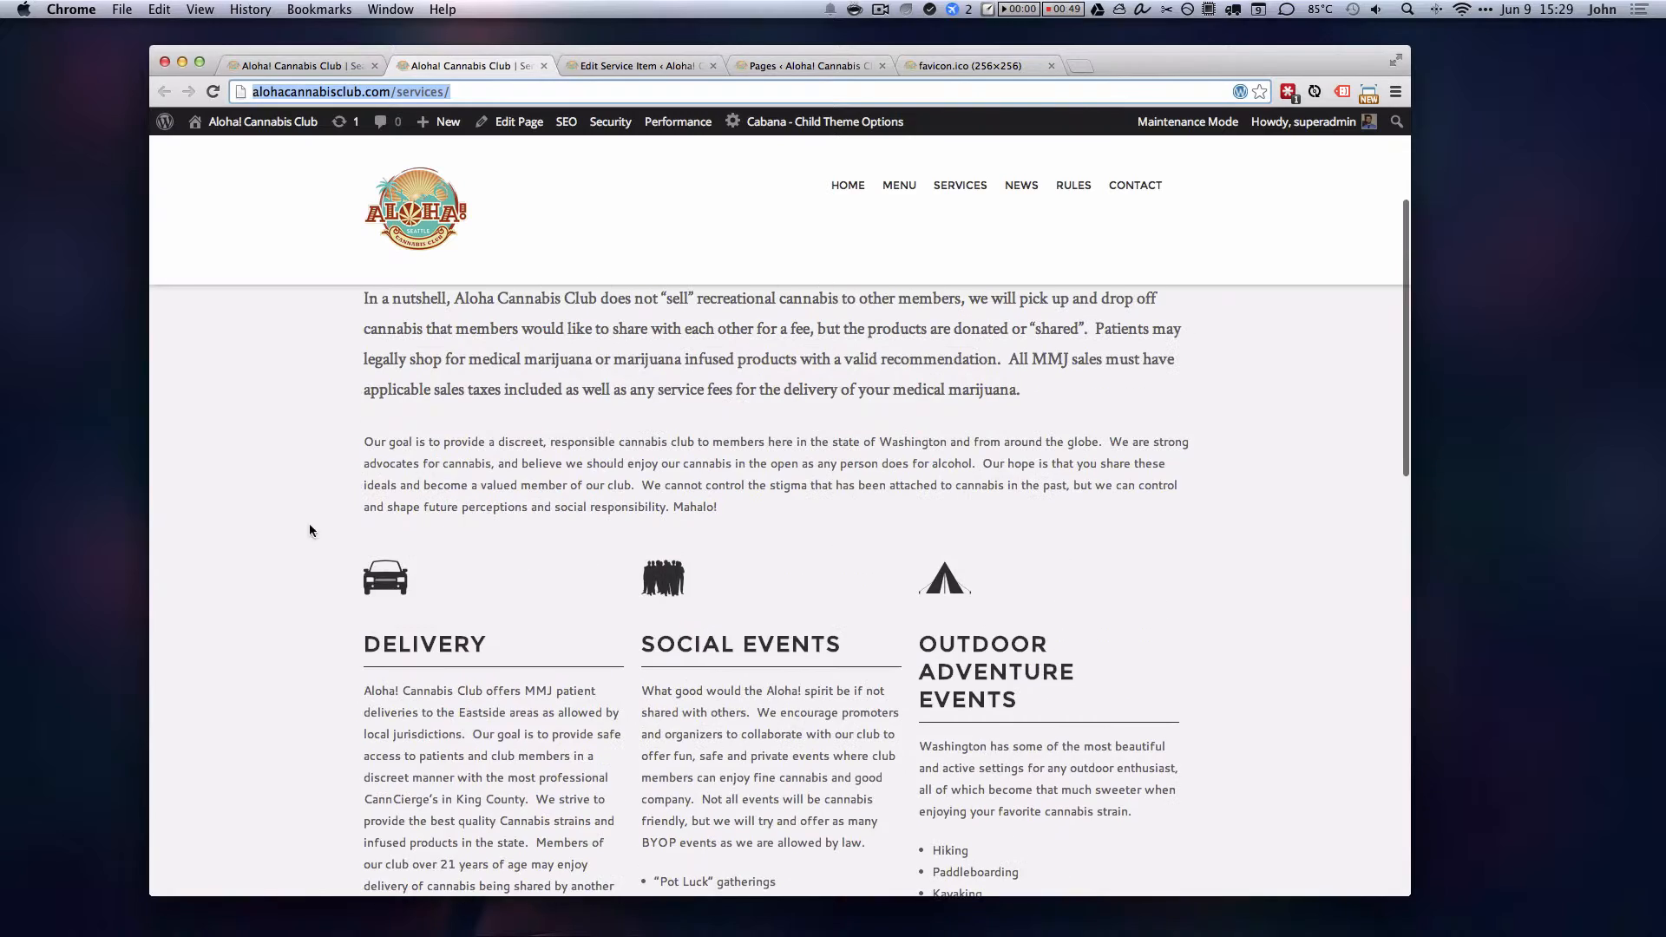
{"action": "scroll", "coordinate": [979, 593], "scroll_direction": "down", "scroll_amount": 8}
{"action": "scroll", "coordinate": [979, 592], "scroll_direction": "down", "scroll_amount": 3}
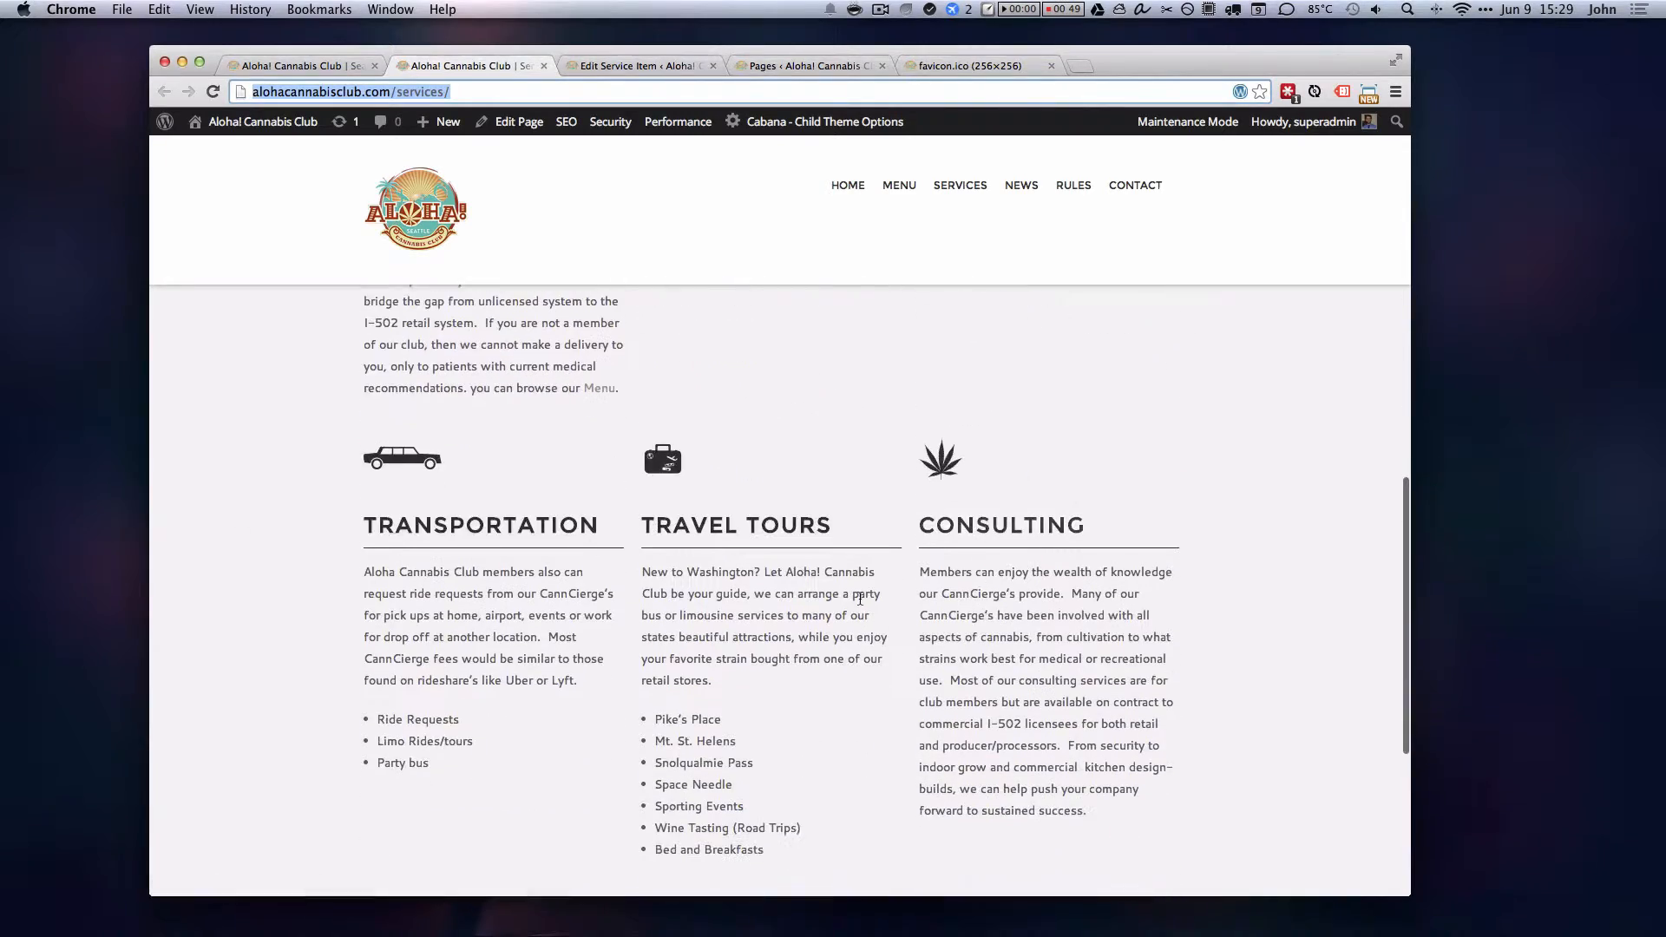
{"action": "scroll", "coordinate": [976, 744], "scroll_direction": "up", "scroll_amount": 8}
{"action": "scroll", "coordinate": [977, 744], "scroll_direction": "up", "scroll_amount": 2}
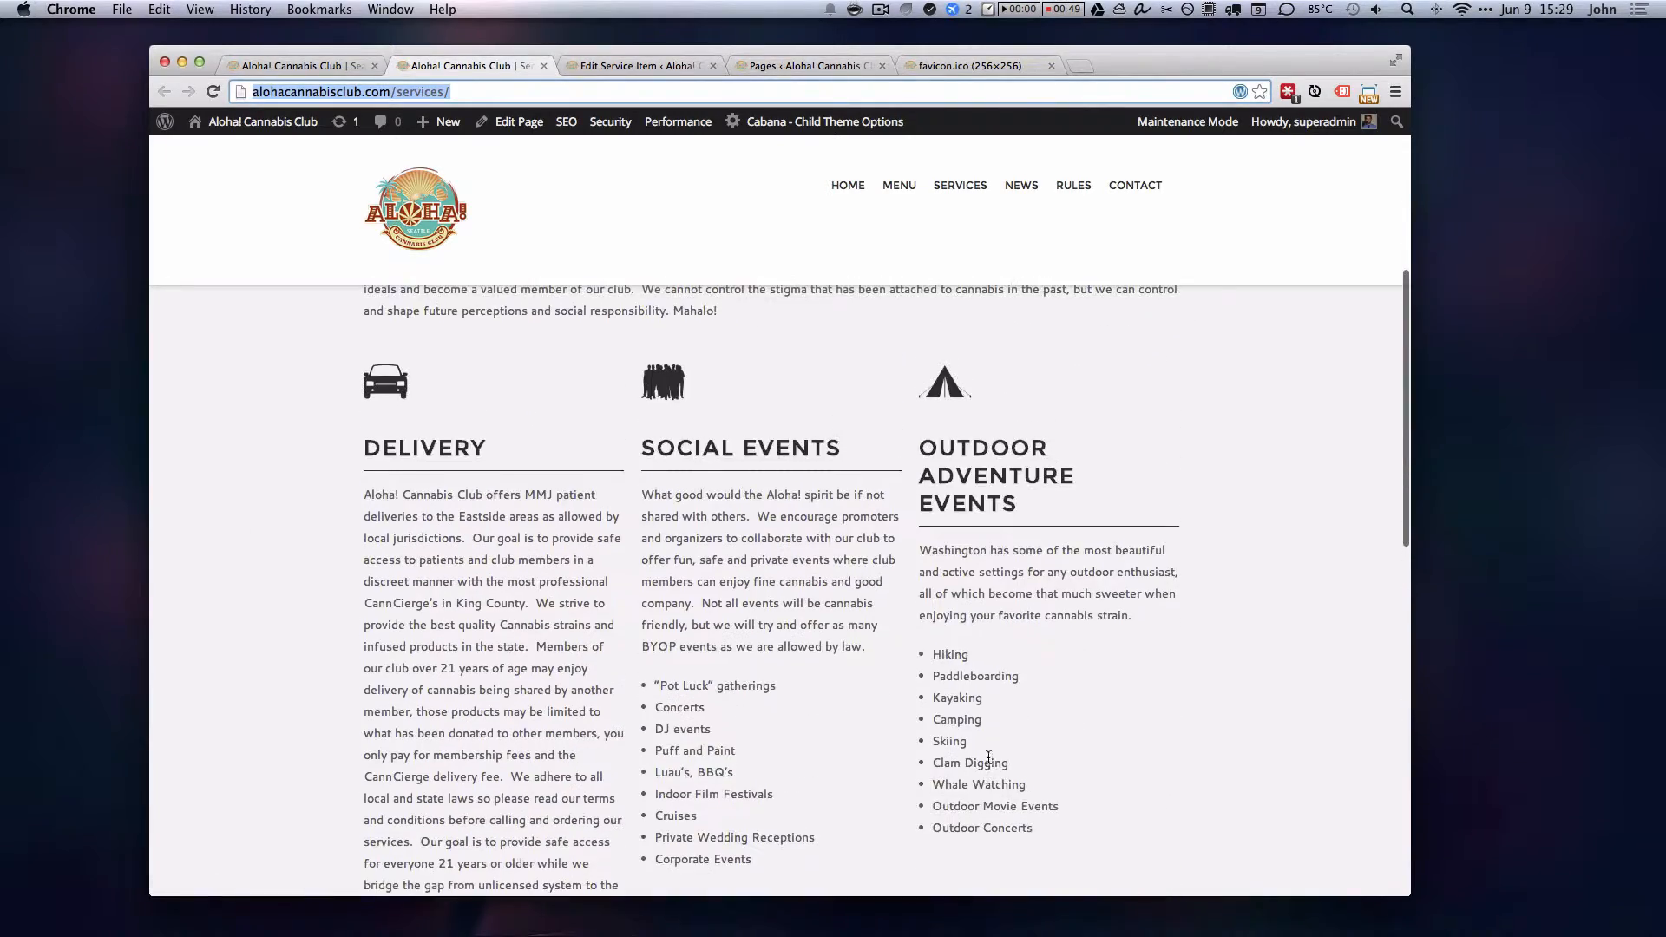
Step: Return to the Transportation service item and review its saved Service URL
{"action": "left_click", "coordinate": [661, 69]}
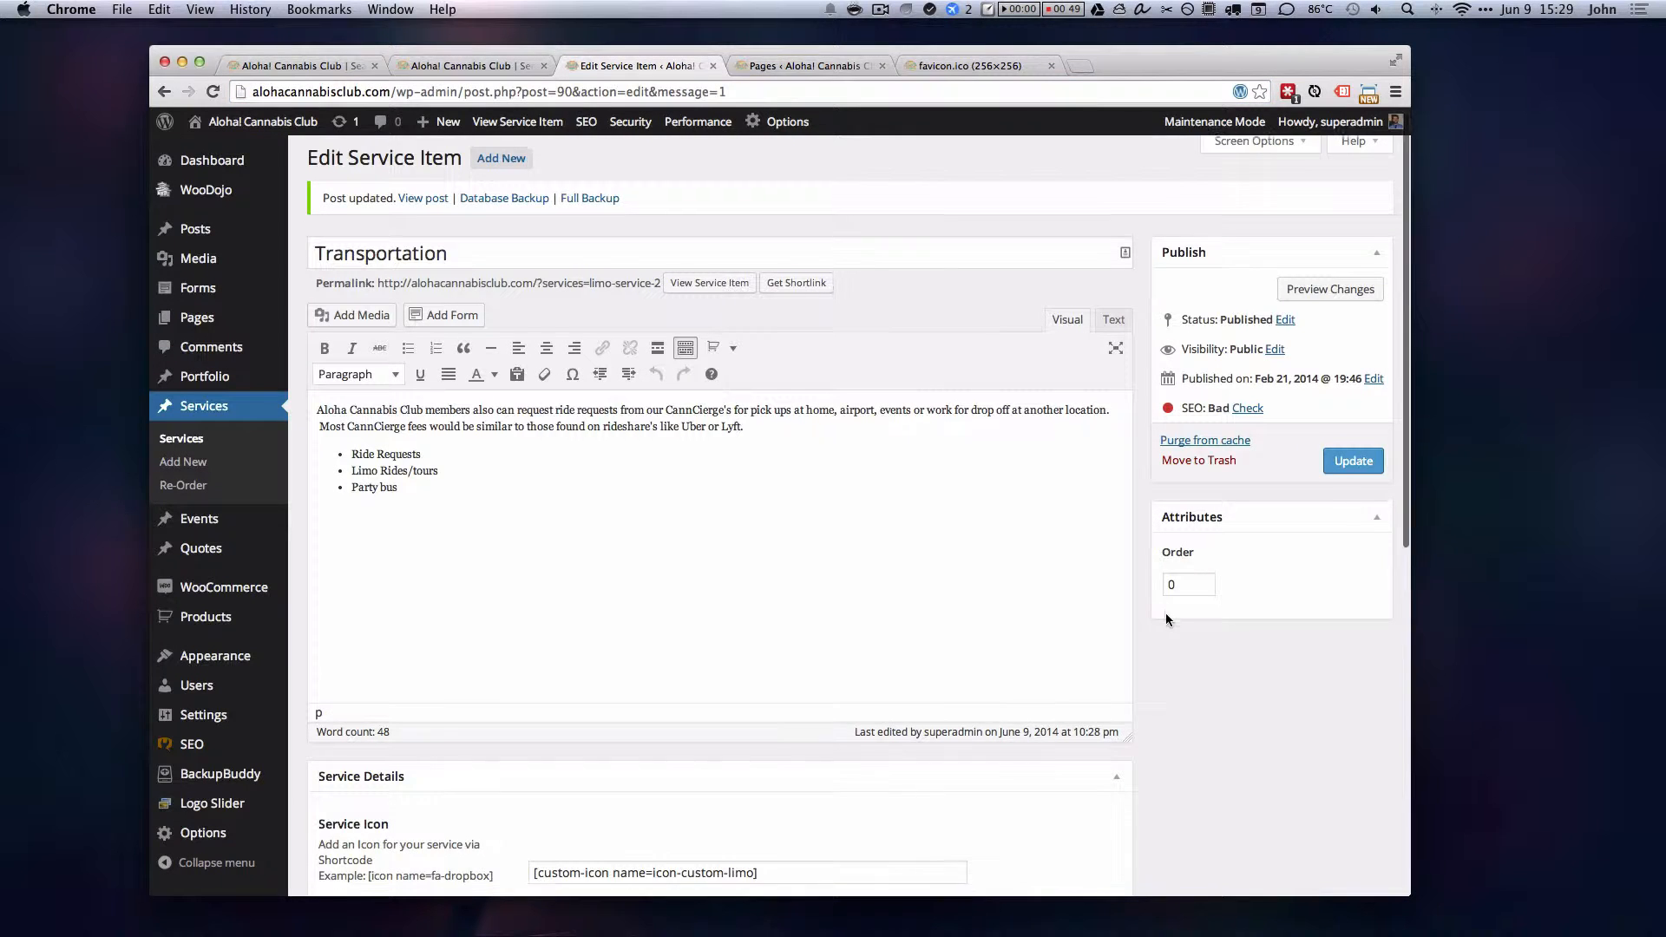
{"action": "scroll", "coordinate": [1154, 618], "scroll_direction": "down", "scroll_amount": 3}
{"action": "scroll", "coordinate": [871, 414], "scroll_direction": "down", "scroll_amount": 5}
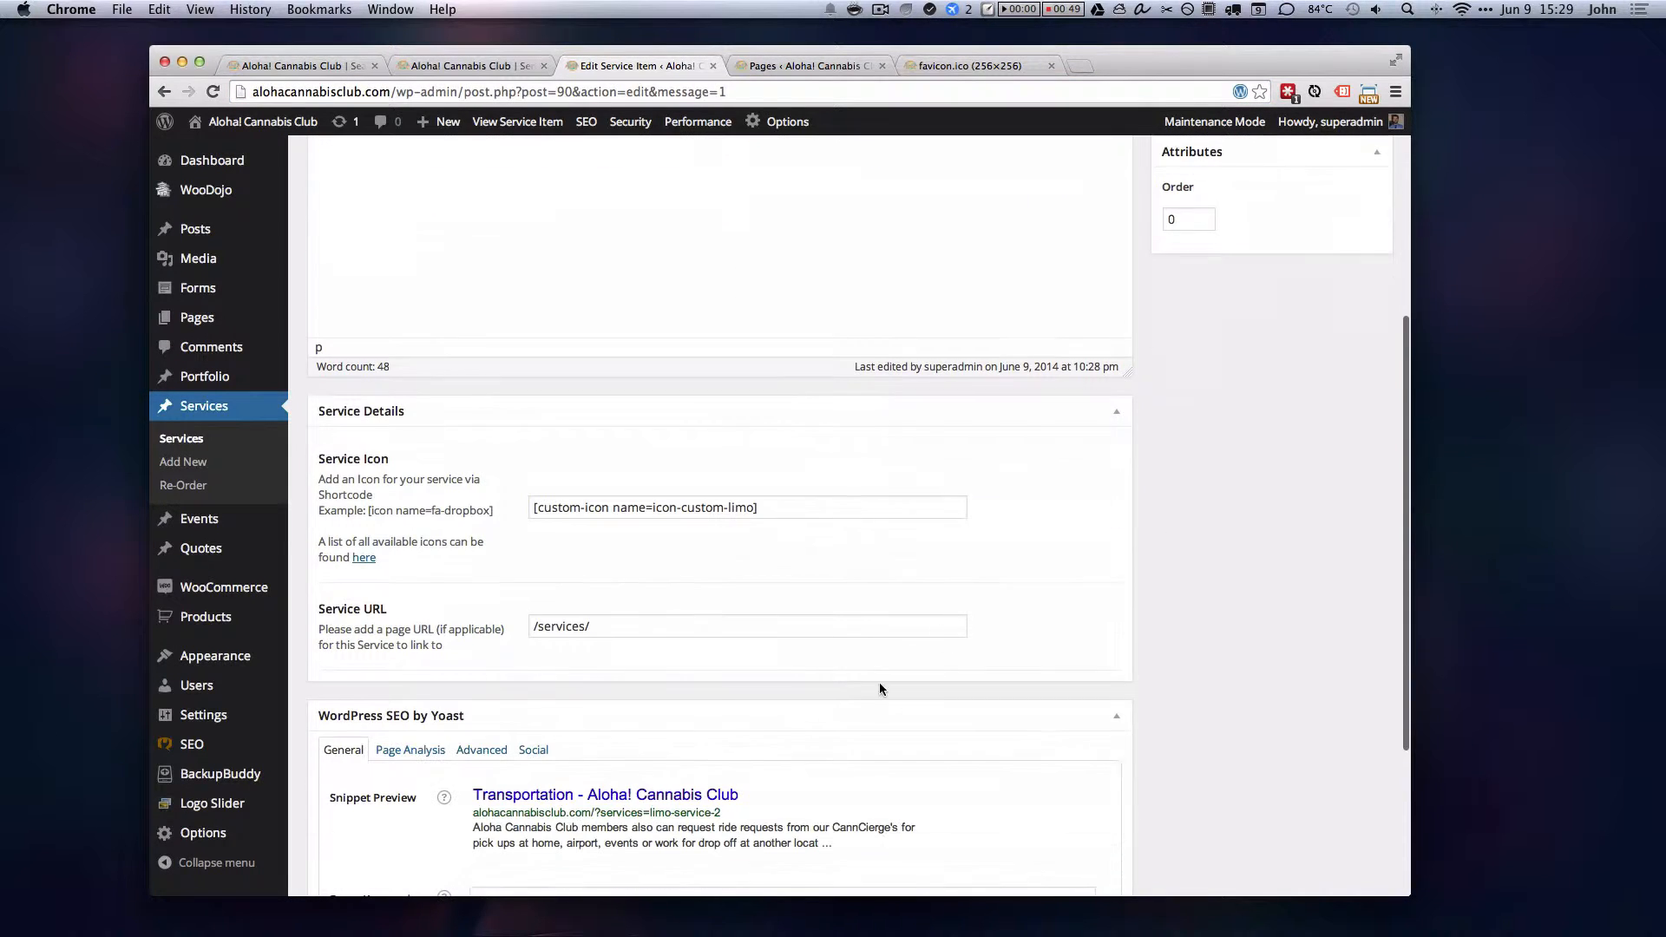
{"action": "left_click_drag", "start_coordinate": [530, 627], "coordinate": [693, 632]}
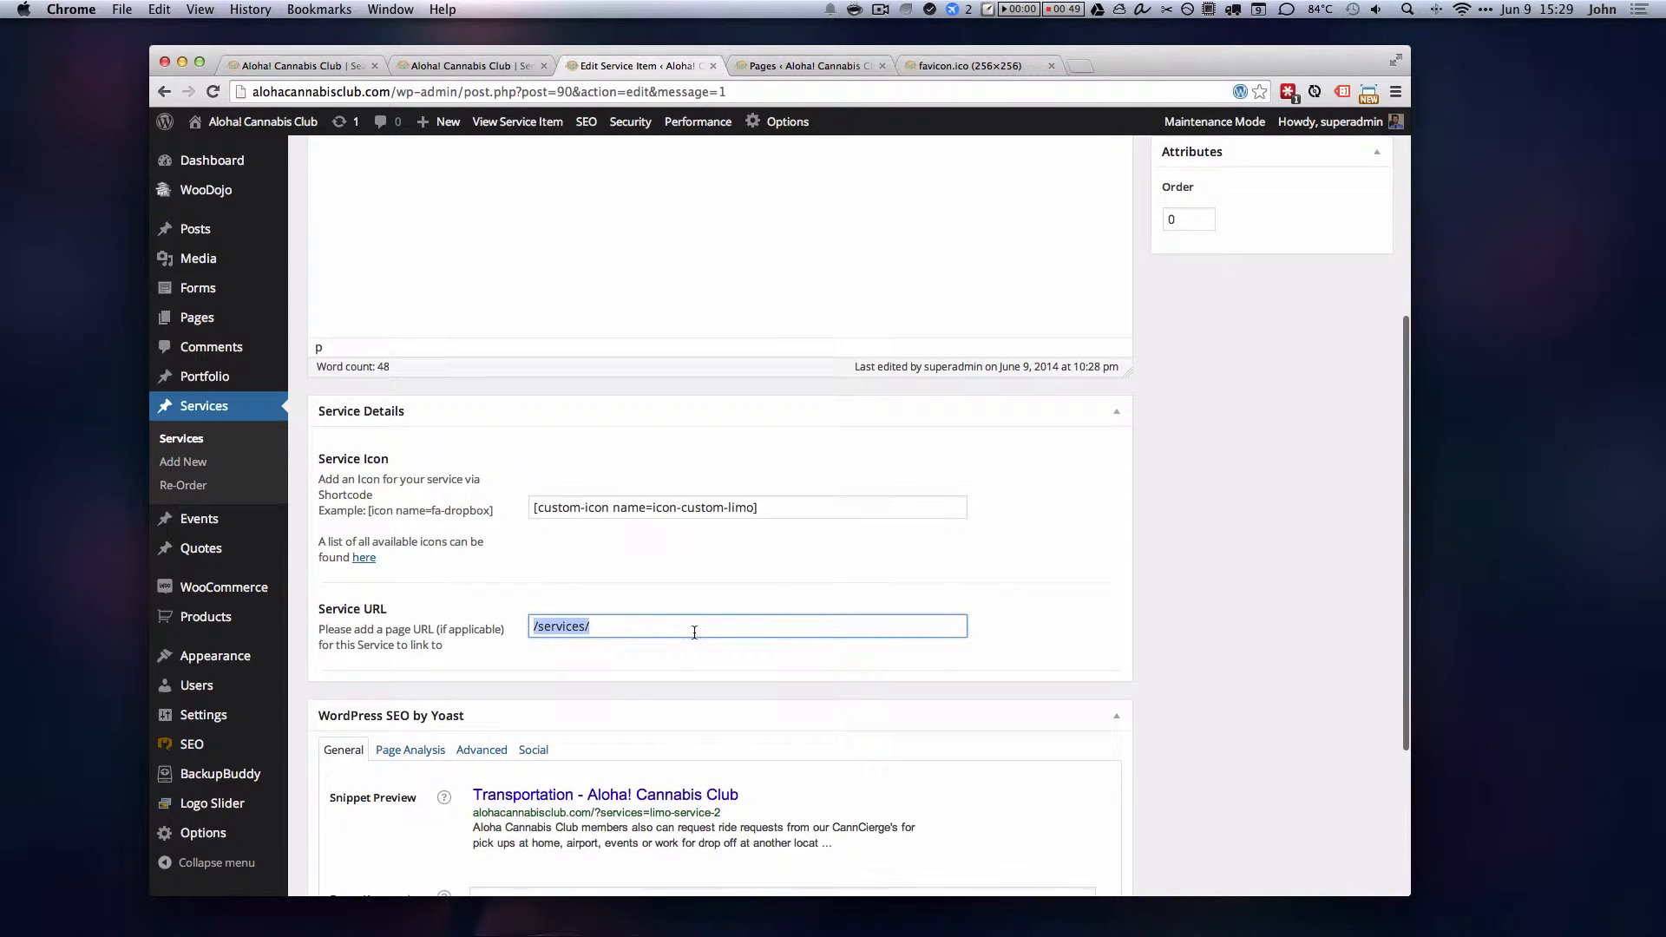
{"action": "left_click", "coordinate": [693, 632]}
{"action": "scroll", "coordinate": [1147, 649], "scroll_direction": "up", "scroll_amount": 3}
Step: Reload the club's homepage, follow the Transportation heading link, and look over the page it opens
{"action": "left_click", "coordinate": [475, 67]}
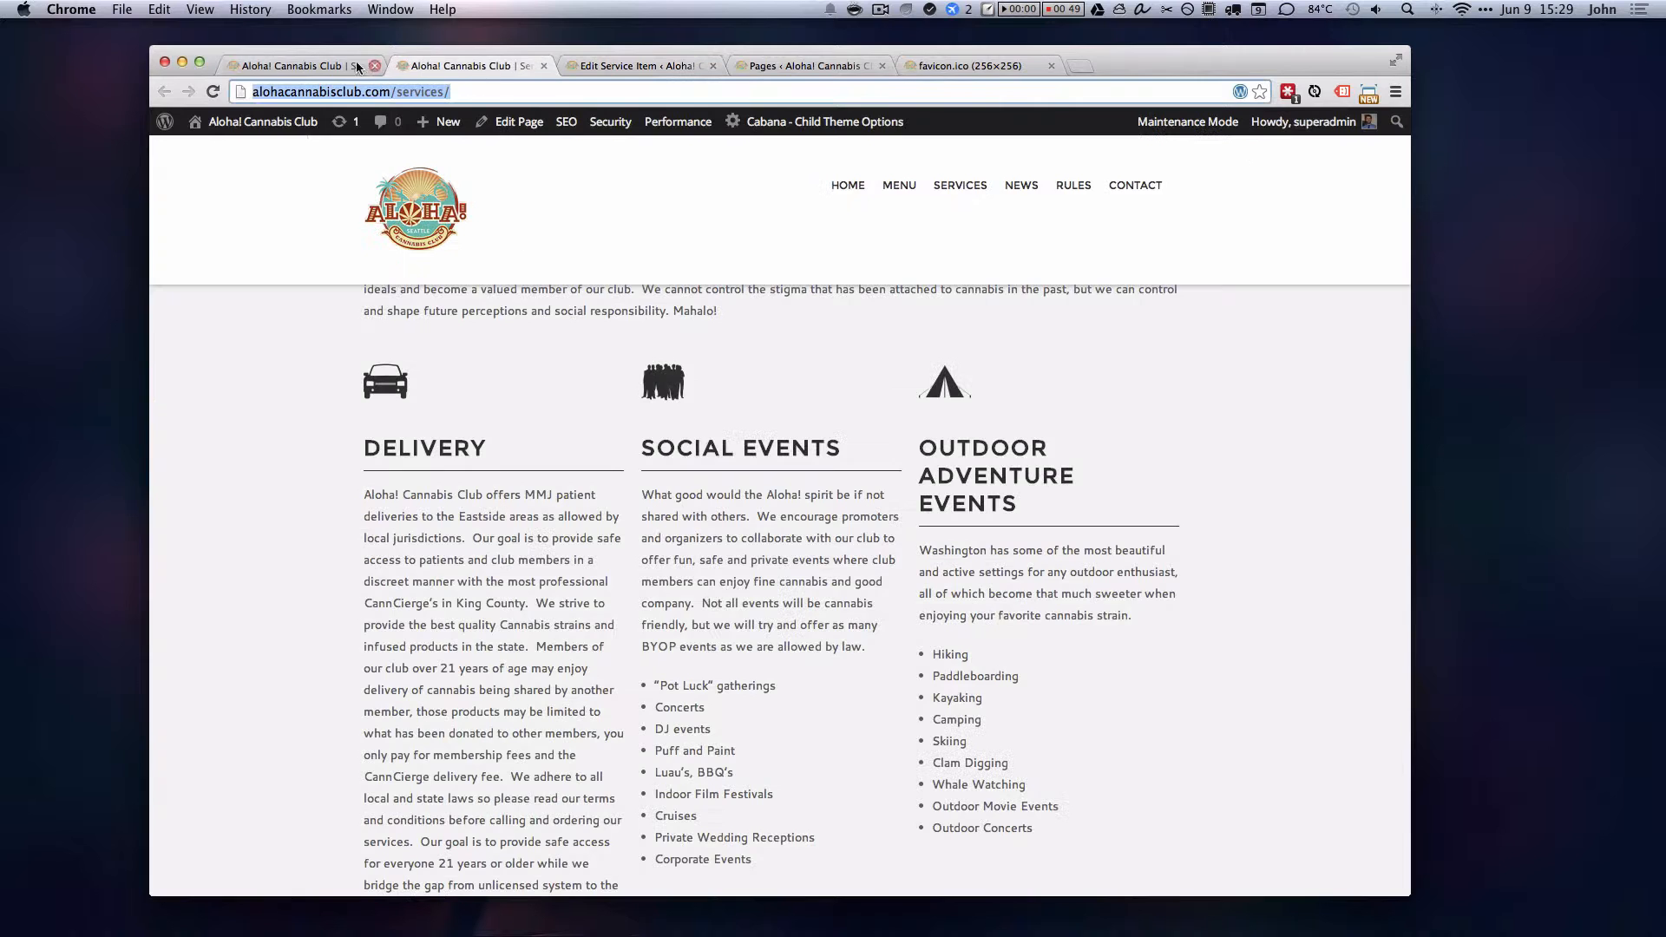
{"action": "left_click", "coordinate": [347, 67]}
{"action": "key", "text": "super+r"}
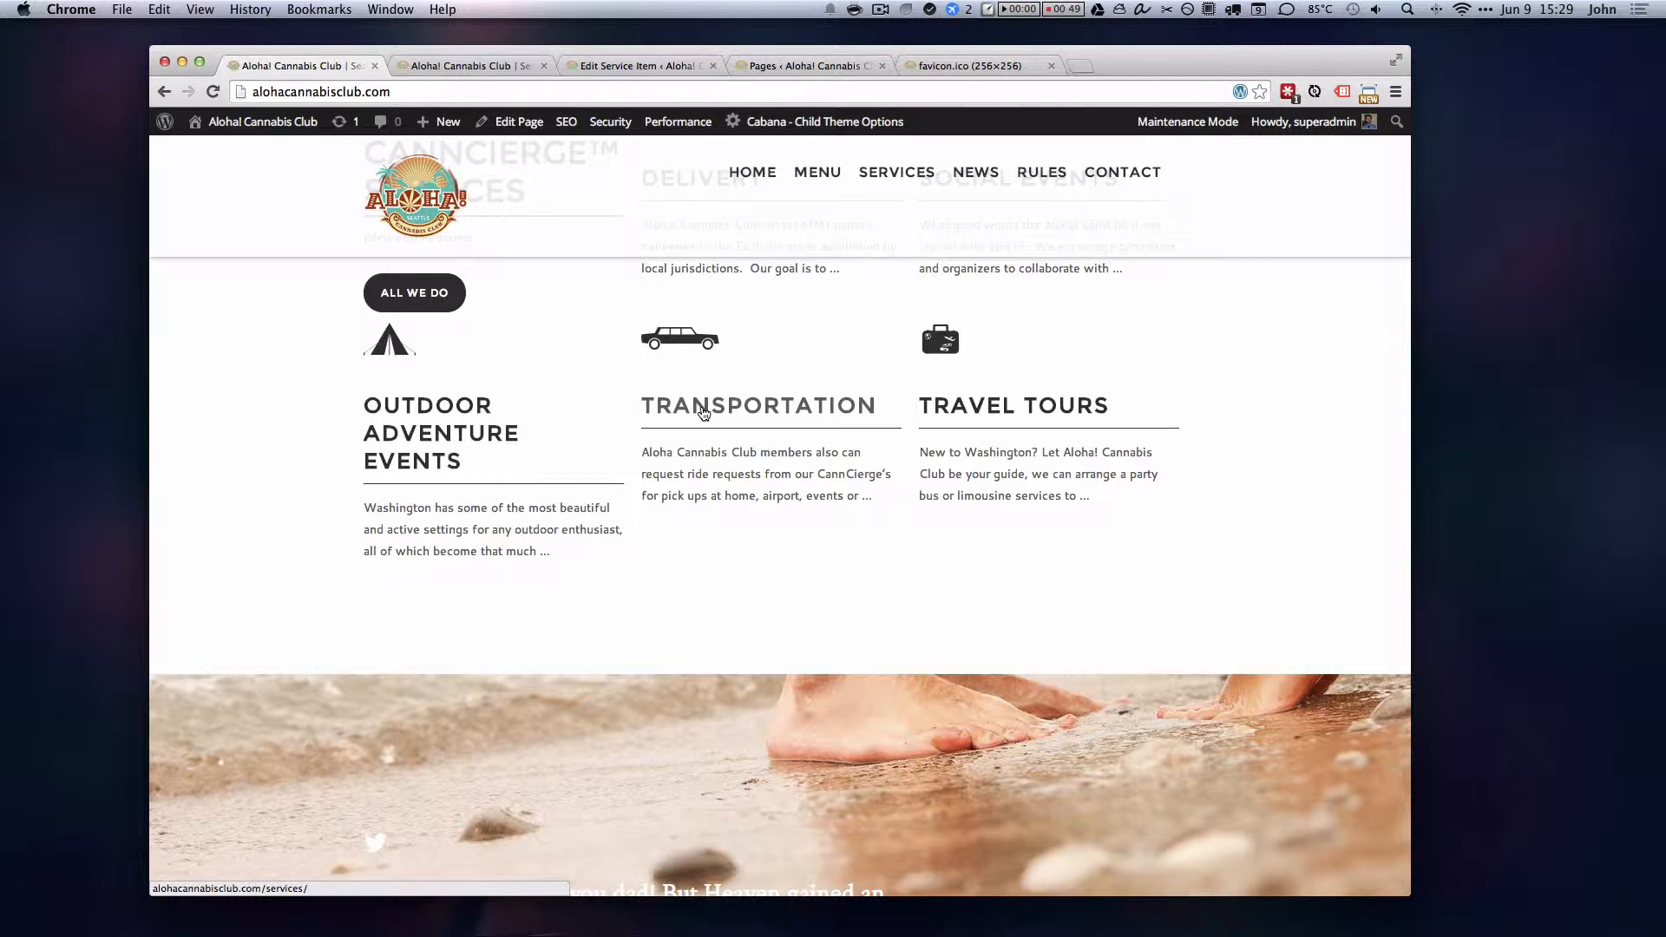
{"action": "left_click", "coordinate": [764, 408]}
{"action": "scroll", "coordinate": [913, 465], "scroll_direction": "down", "scroll_amount": 10}
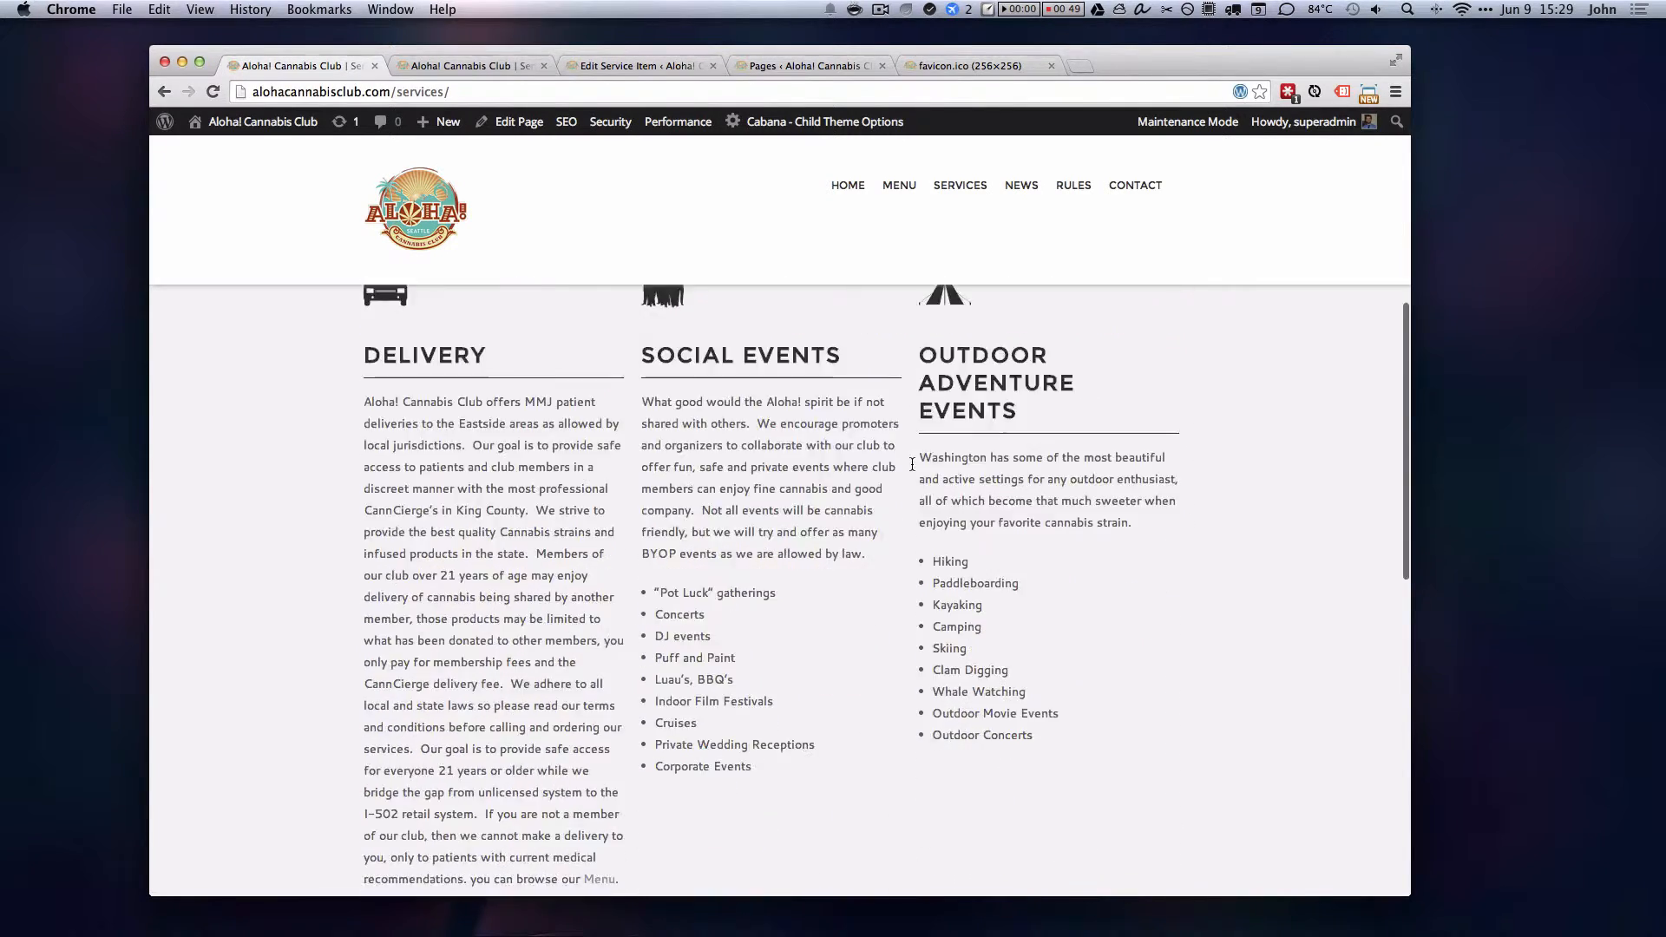
{"action": "scroll", "coordinate": [912, 465], "scroll_direction": "up", "scroll_amount": 7}
{"action": "scroll", "coordinate": [912, 464], "scroll_direction": "down", "scroll_amount": 1}
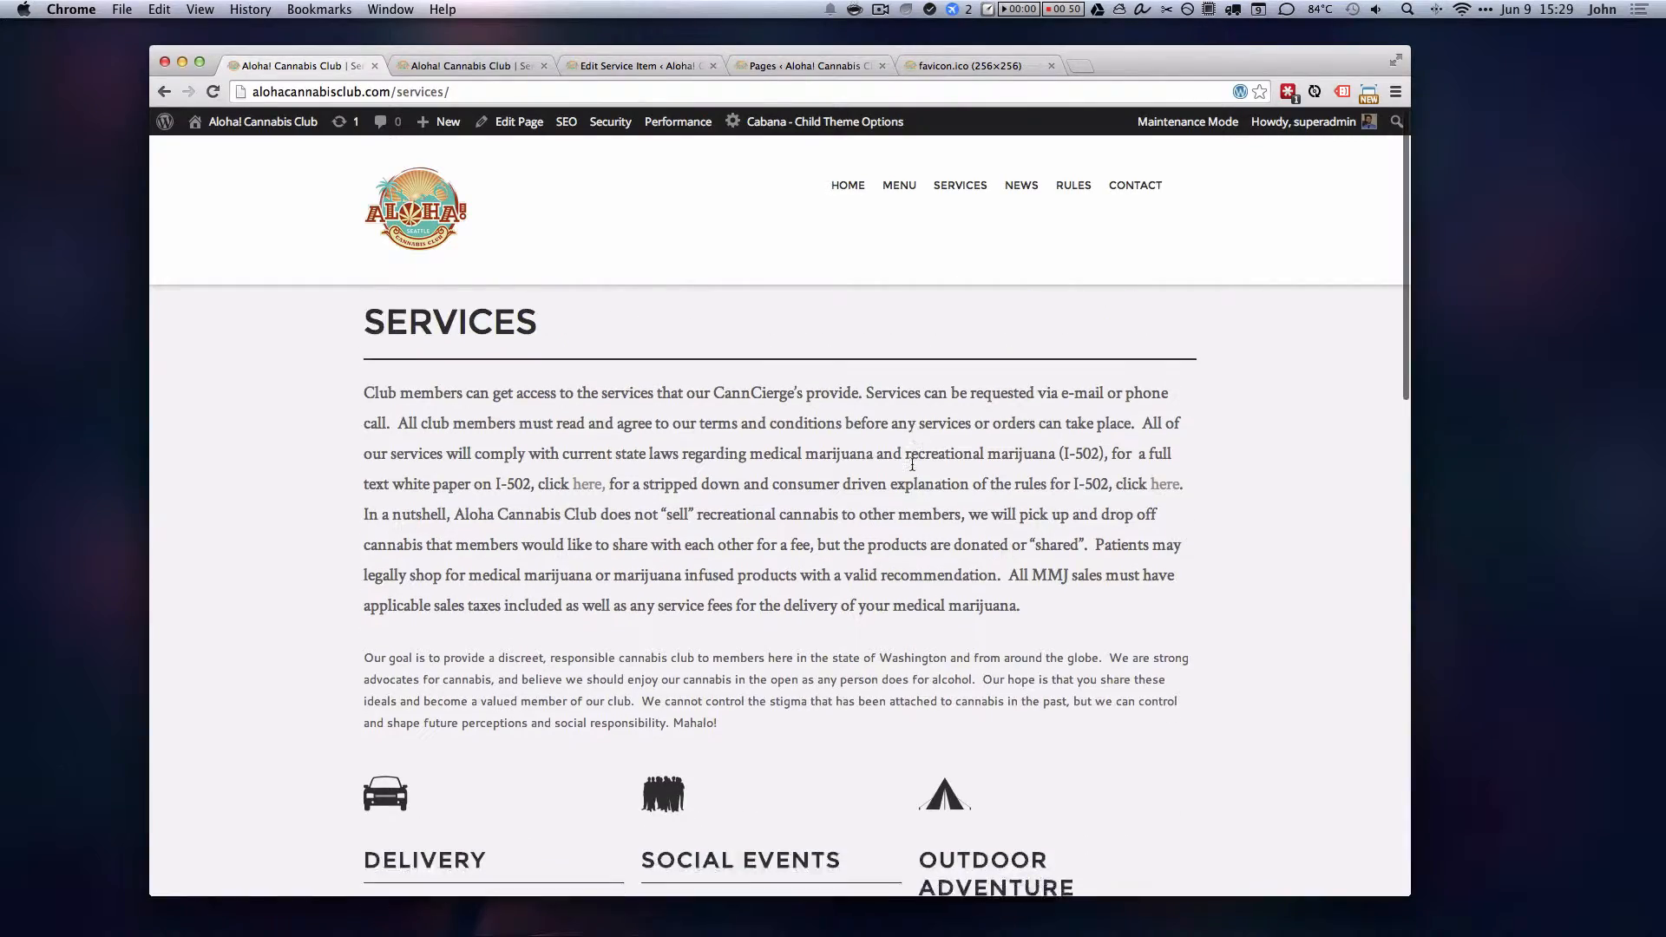
{"action": "scroll", "coordinate": [911, 464], "scroll_direction": "down", "scroll_amount": 6}
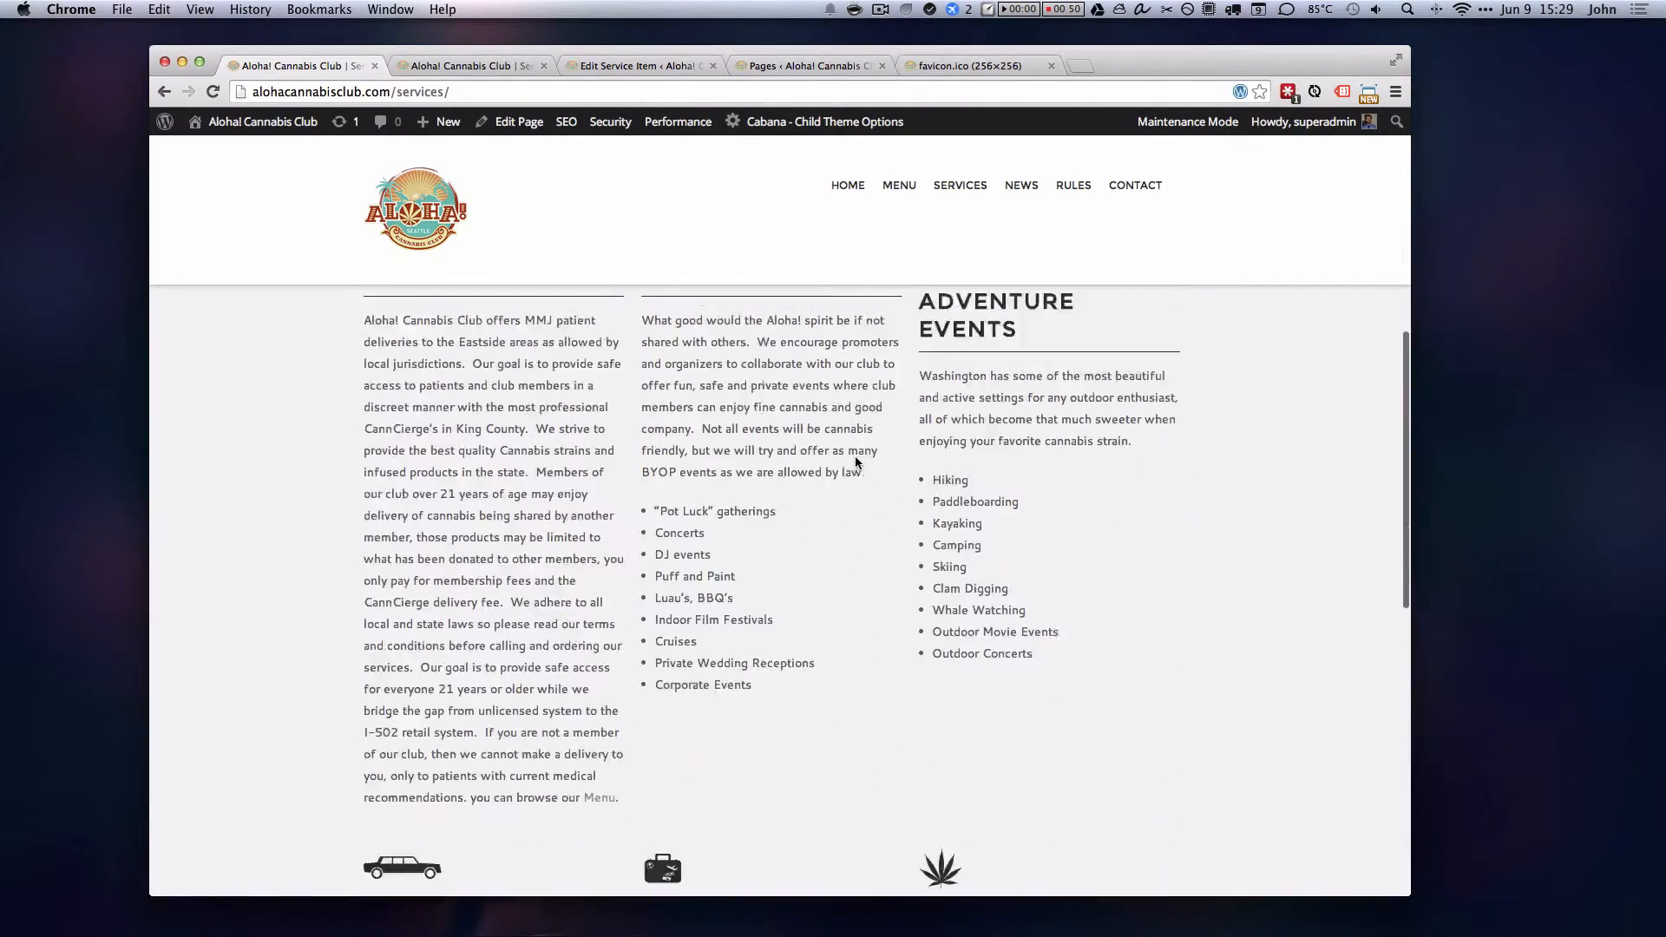
{"action": "scroll", "coordinate": [855, 458], "scroll_direction": "up", "scroll_amount": 4}
Step: Go back to the Transportation service item and recheck its description and Service URL path
{"action": "left_click", "coordinate": [437, 65]}
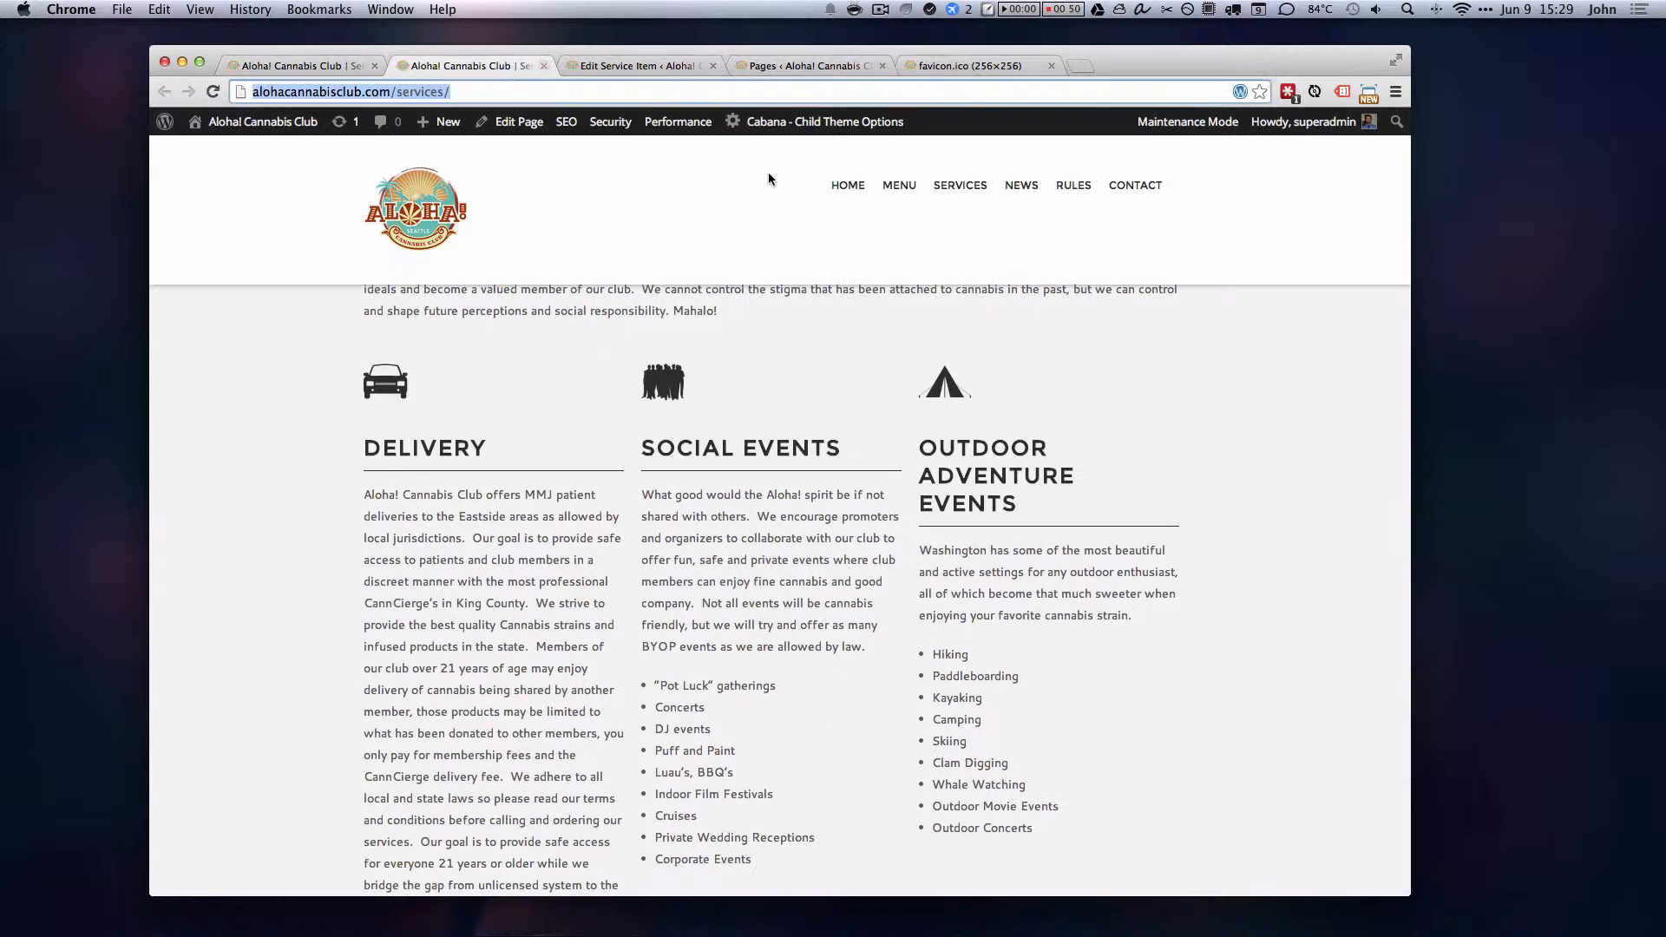
{"action": "left_click", "coordinate": [617, 69]}
{"action": "scroll", "coordinate": [867, 599], "scroll_direction": "down", "scroll_amount": 2}
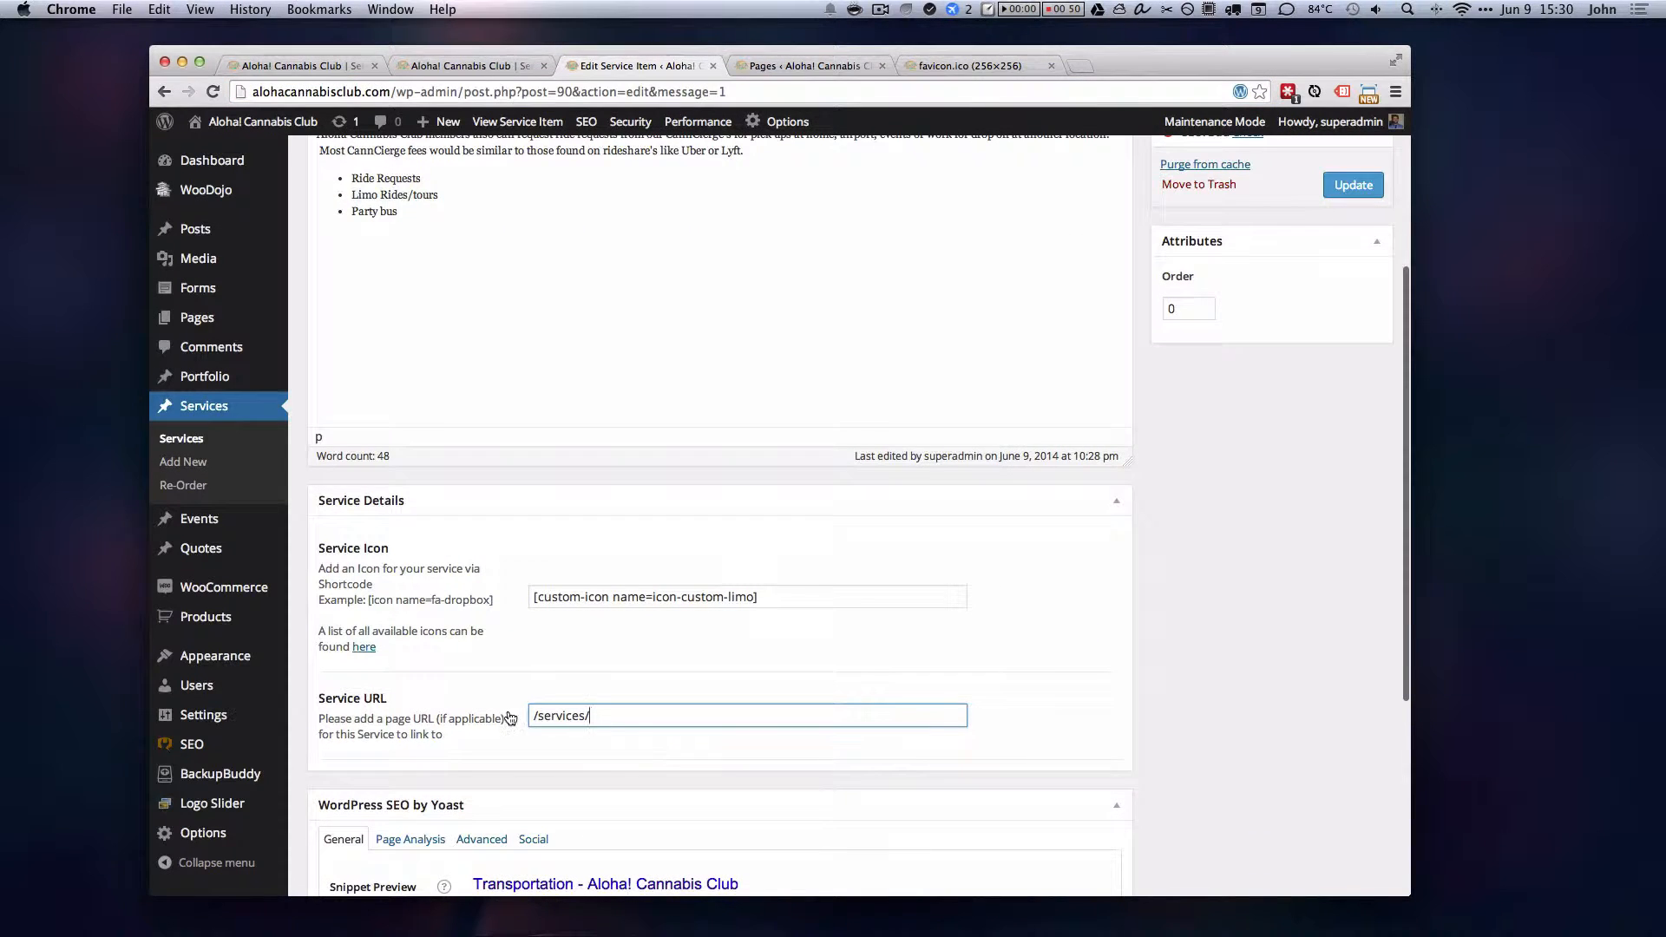
{"action": "left_click_drag", "start_coordinate": [532, 713], "coordinate": [922, 717]}
{"action": "scroll", "coordinate": [1097, 679], "scroll_direction": "up", "scroll_amount": 5}
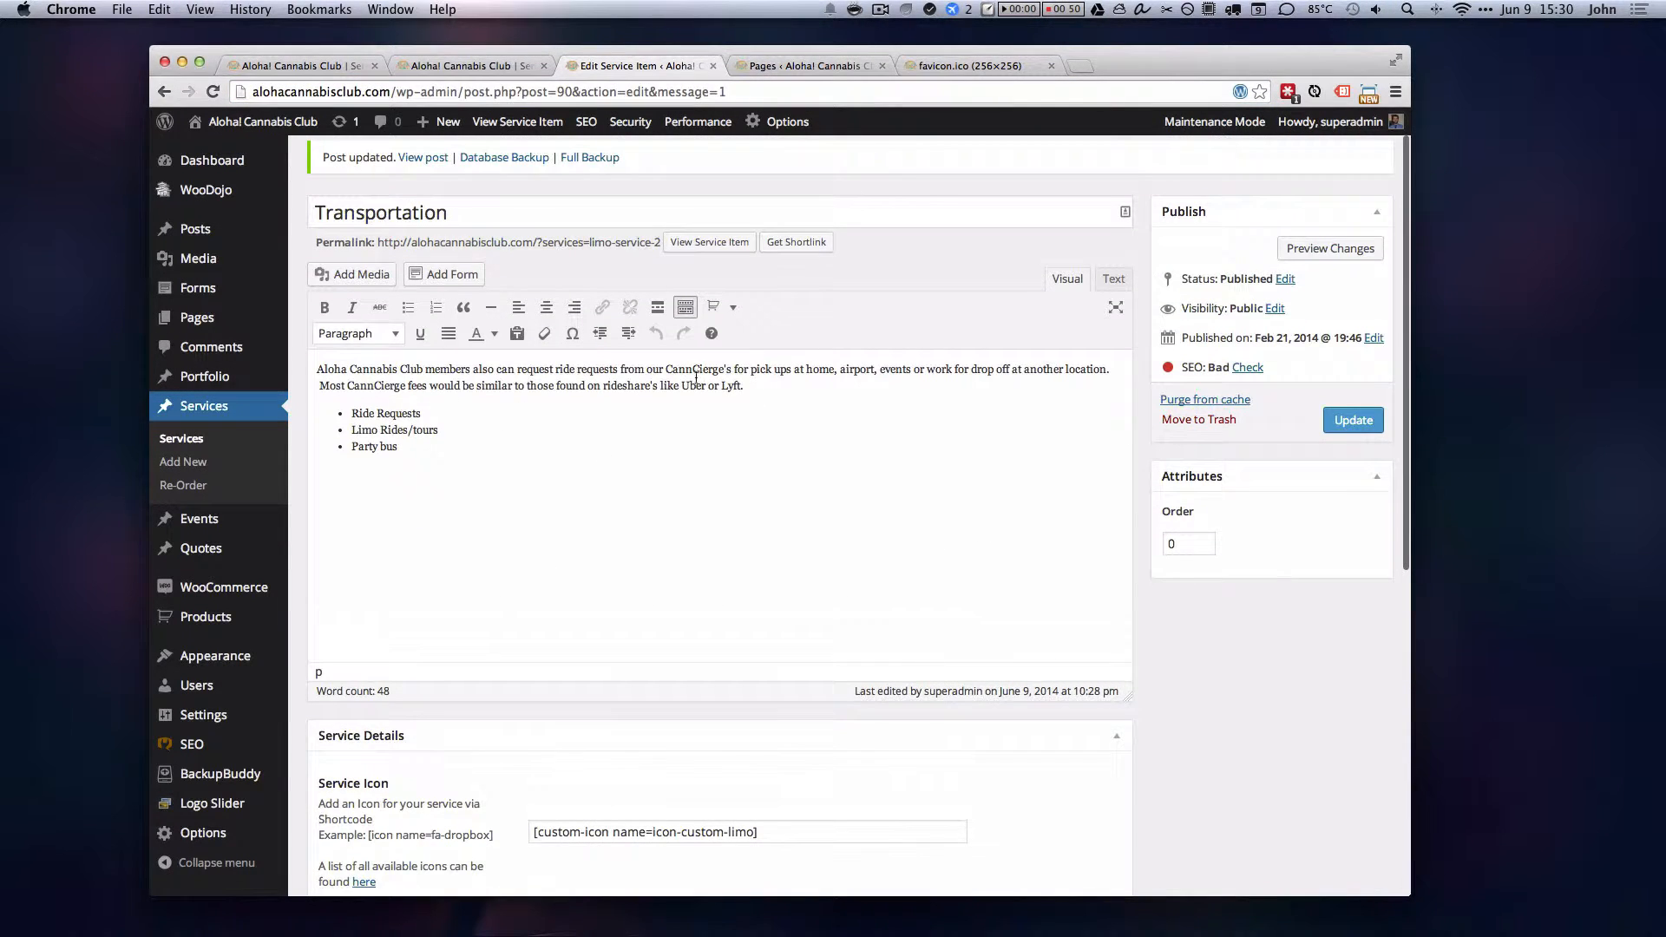
{"action": "scroll", "coordinate": [955, 484], "scroll_direction": "down", "scroll_amount": 5}
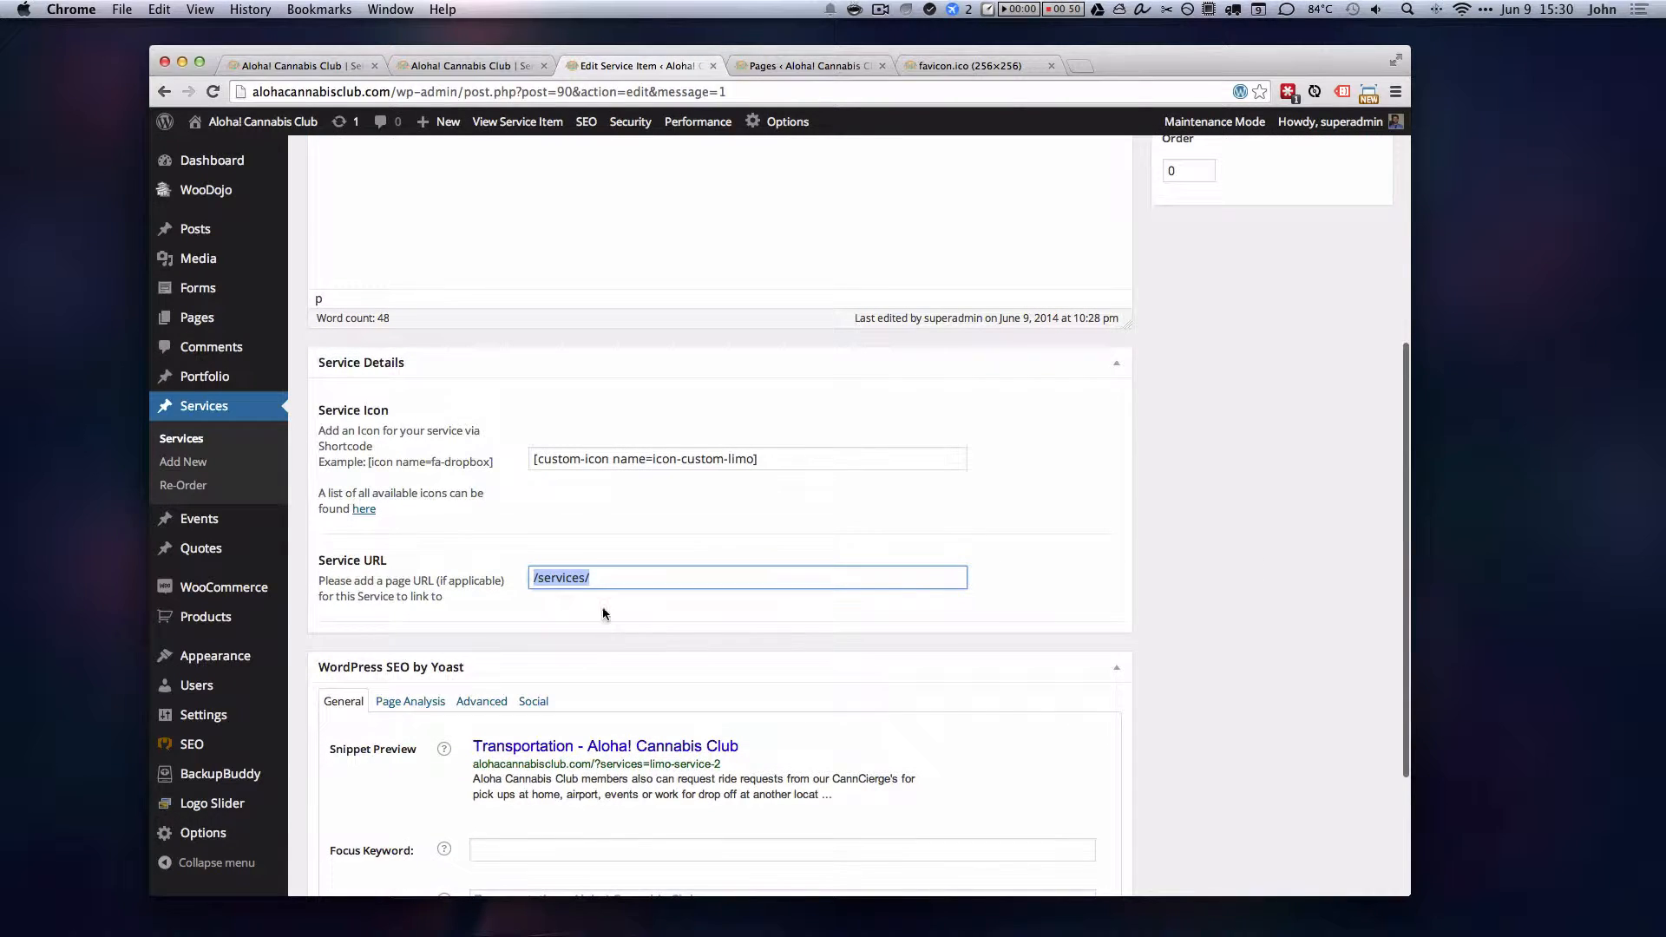
{"action": "left_click", "coordinate": [674, 578]}
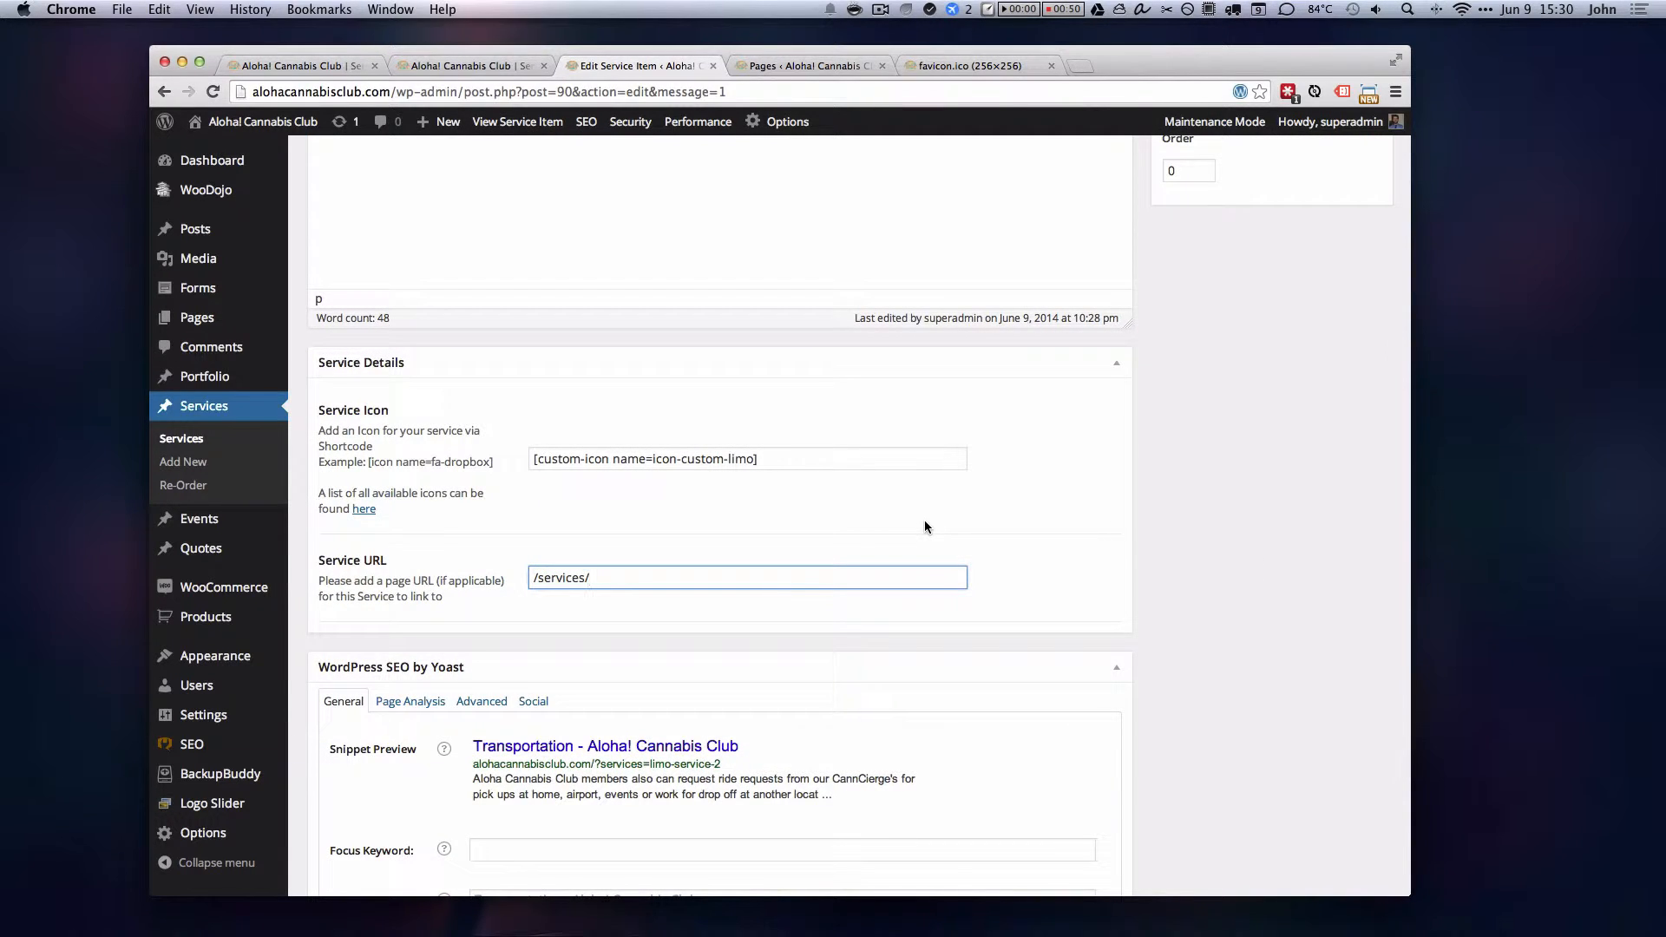
Step: Copy the item's title "Transportation" and append it to the end of the Service URL
{"action": "scroll", "coordinate": [641, 337], "scroll_direction": "up", "scroll_amount": 5}
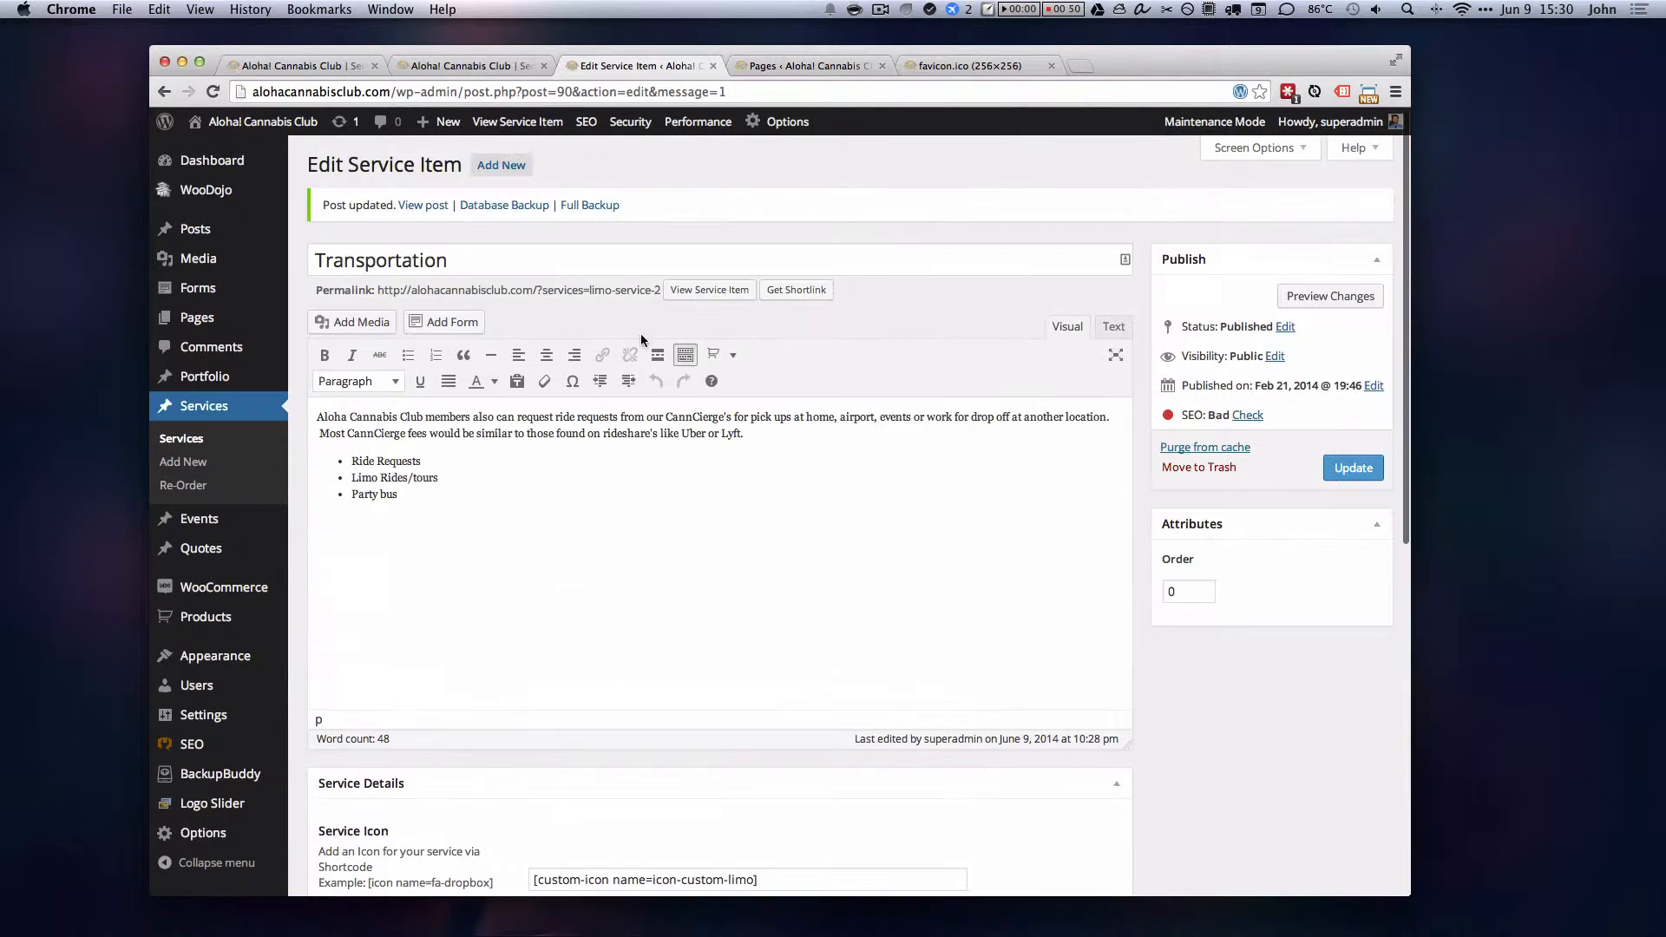
{"action": "double_click", "coordinate": [534, 262]}
{"action": "key", "text": "super+c"}
{"action": "scroll", "coordinate": [788, 464], "scroll_direction": "down", "scroll_amount": 5}
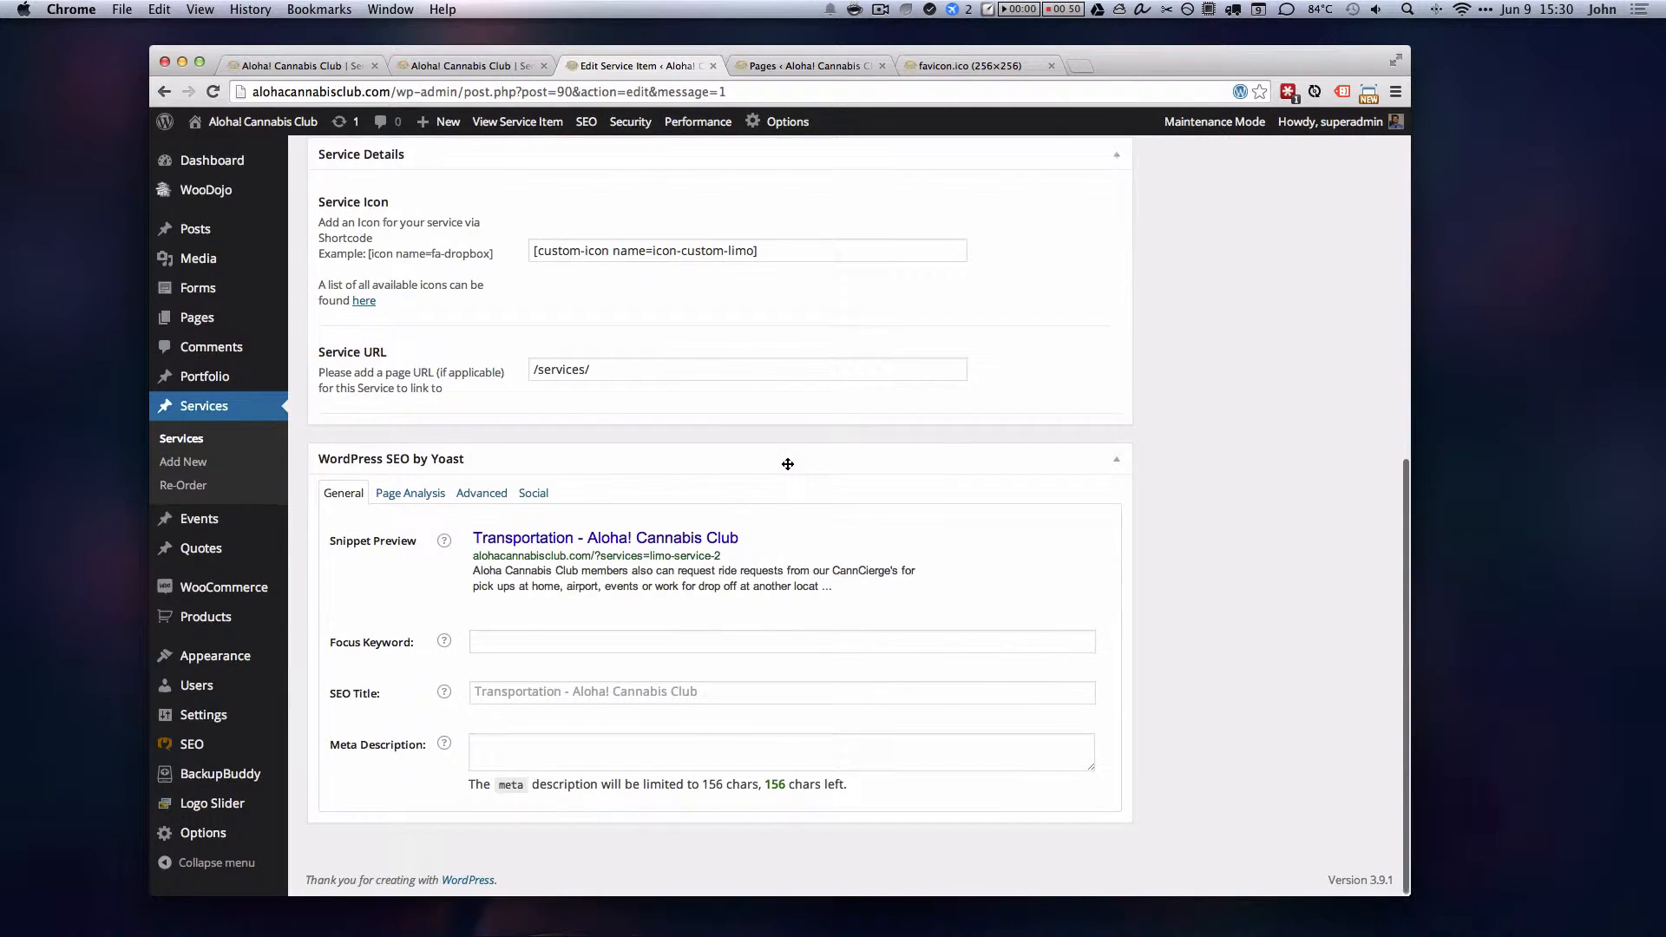
{"action": "scroll", "coordinate": [788, 464], "scroll_direction": "up", "scroll_amount": 2}
{"action": "left_click", "coordinate": [822, 459]}
{"action": "key", "text": "super+v"}
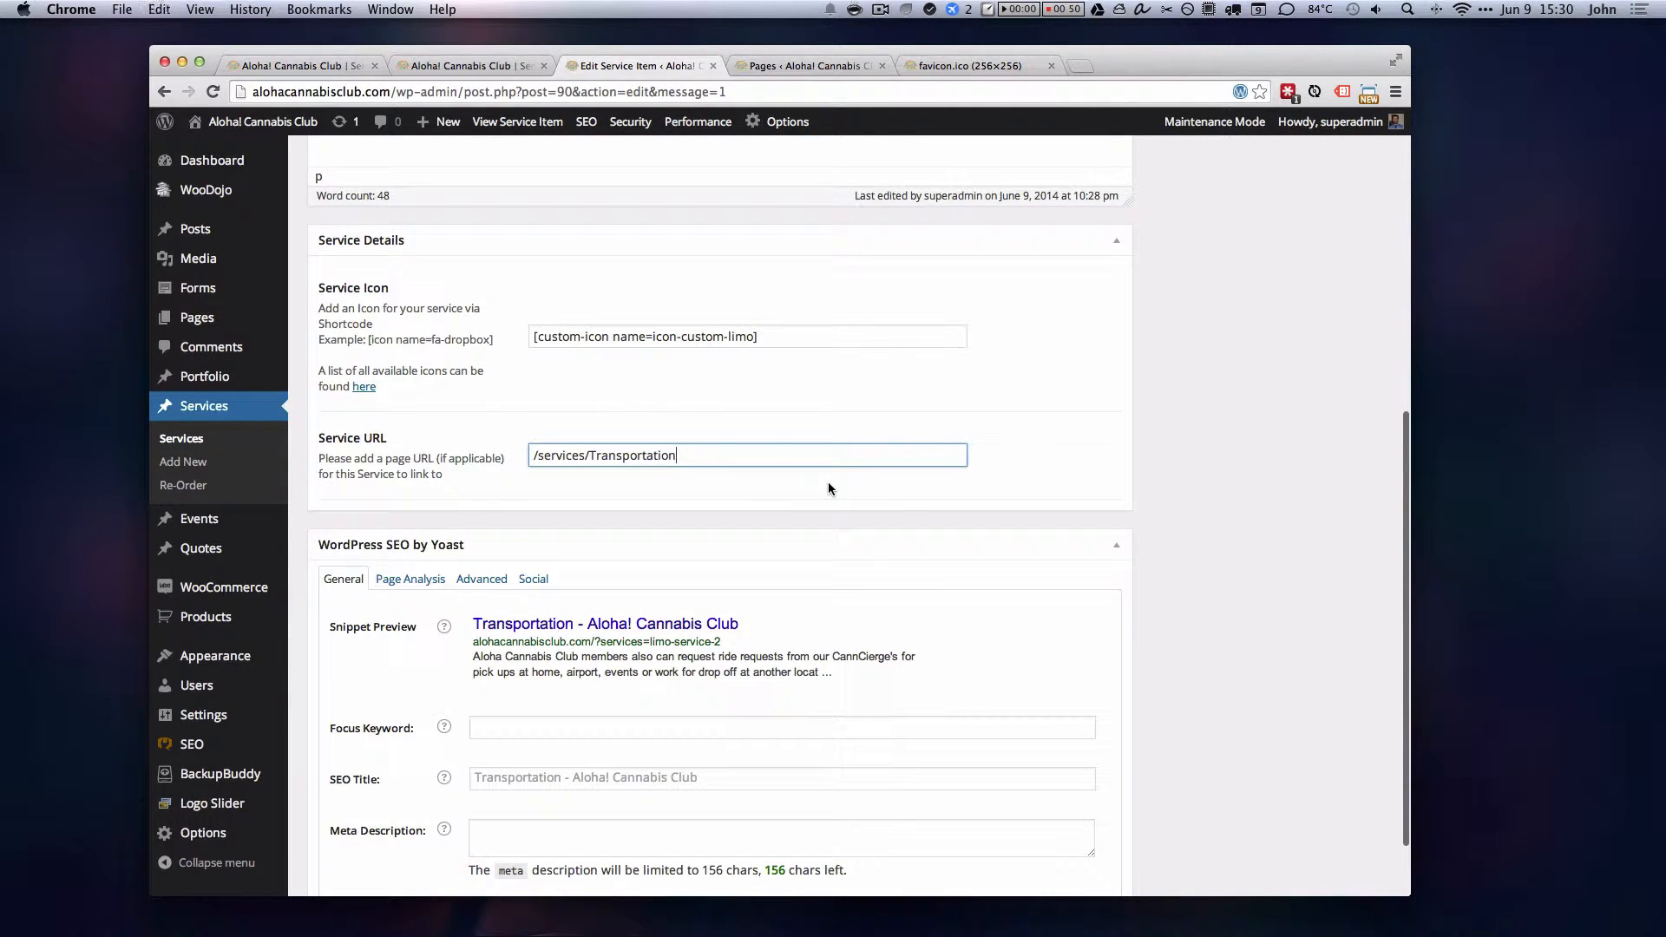
Step: Correct the Service URL to the lowercase path "/services/transportation/" with a trailing slash and update the service item
{"action": "left_click", "coordinate": [598, 455]}
{"action": "key", "text": "BackSpace"}
{"action": "type", "text": "t"}
{"action": "scroll", "coordinate": [851, 539], "scroll_direction": "up", "scroll_amount": 1}
{"action": "type", "text": "/"}
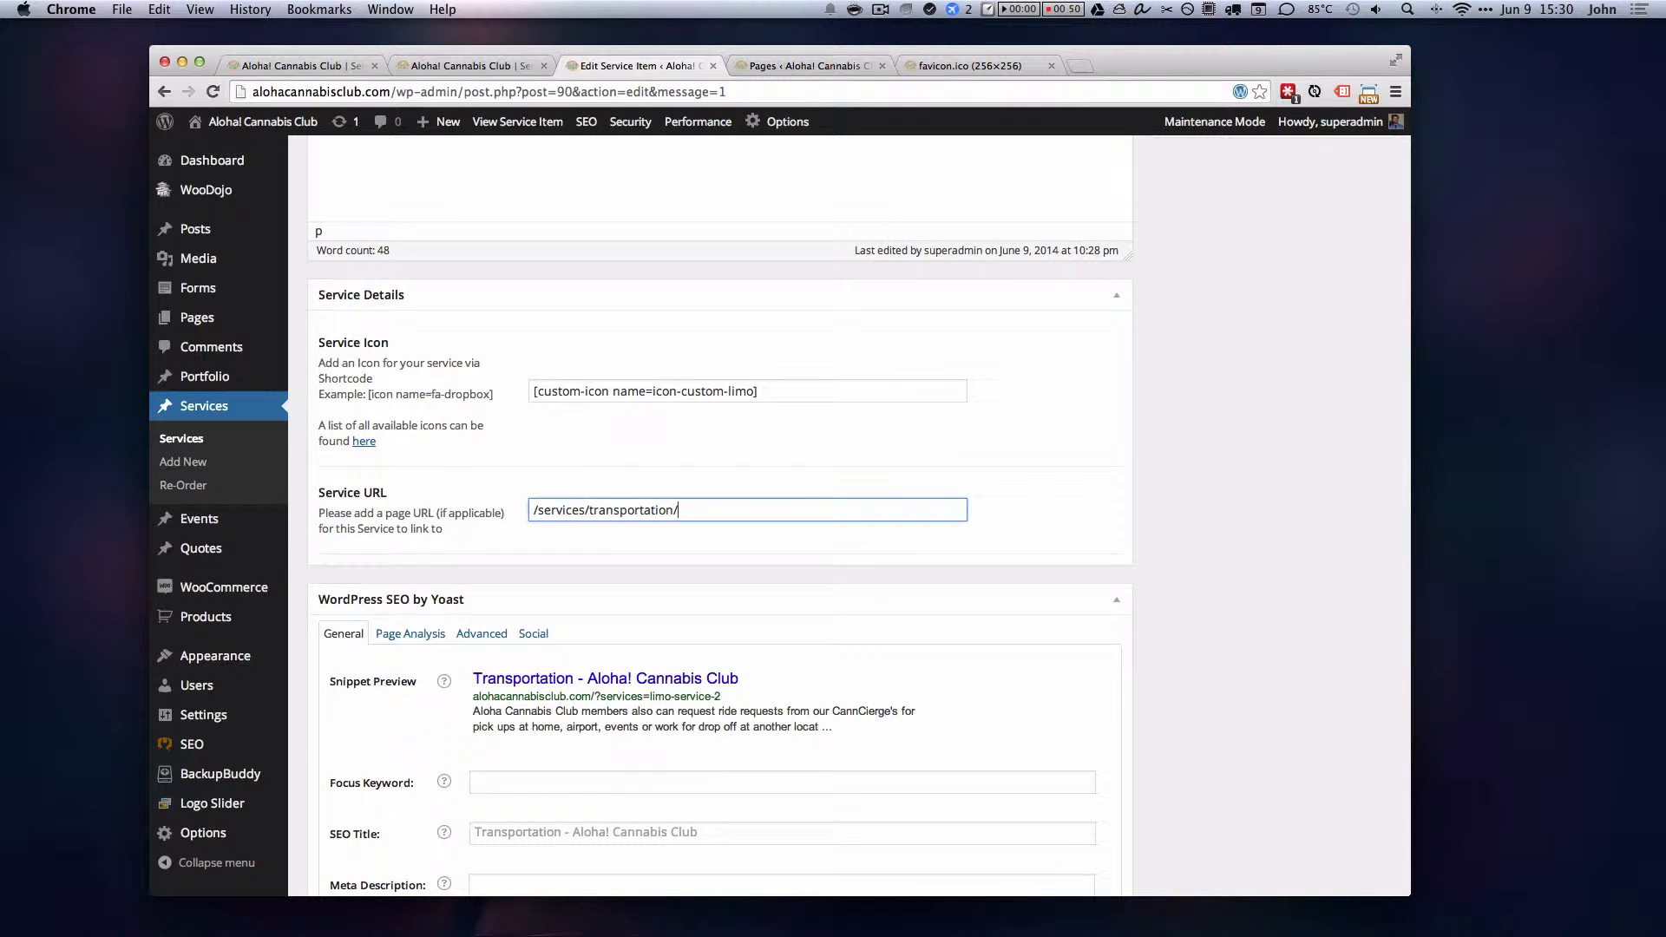
{"action": "scroll", "coordinate": [1341, 555], "scroll_direction": "up", "scroll_amount": 6}
{"action": "left_click", "coordinate": [1352, 312]}
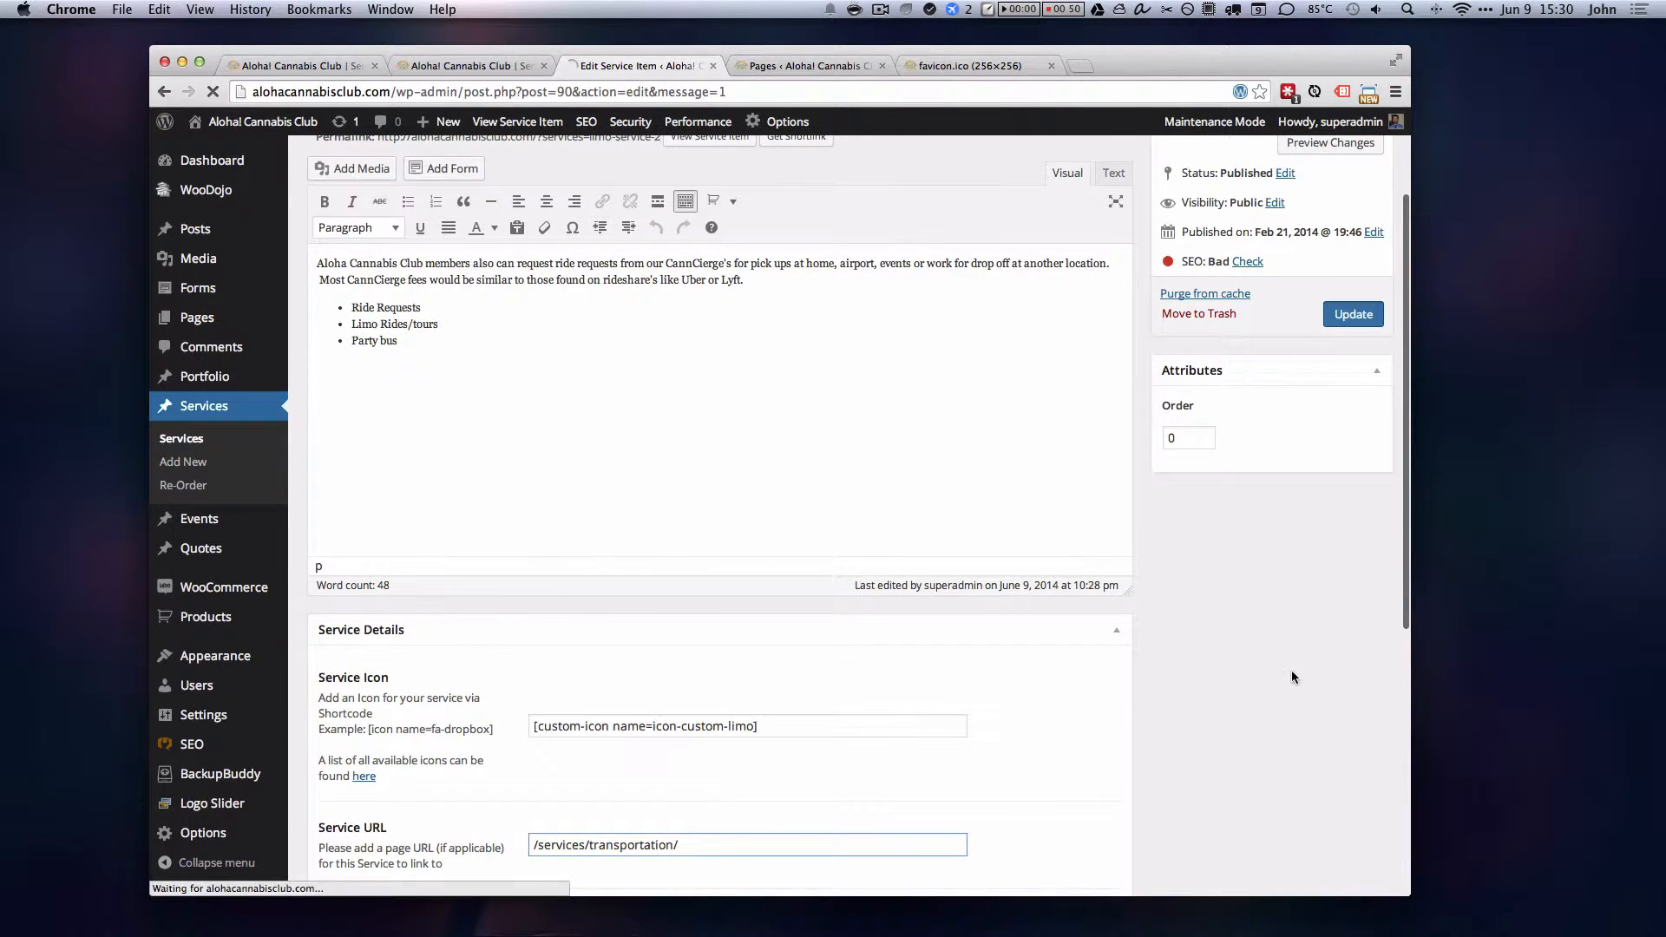
{"action": "scroll", "coordinate": [1288, 681], "scroll_direction": "down", "scroll_amount": 1}
{"action": "scroll", "coordinate": [1288, 700], "scroll_direction": "down", "scroll_amount": 1}
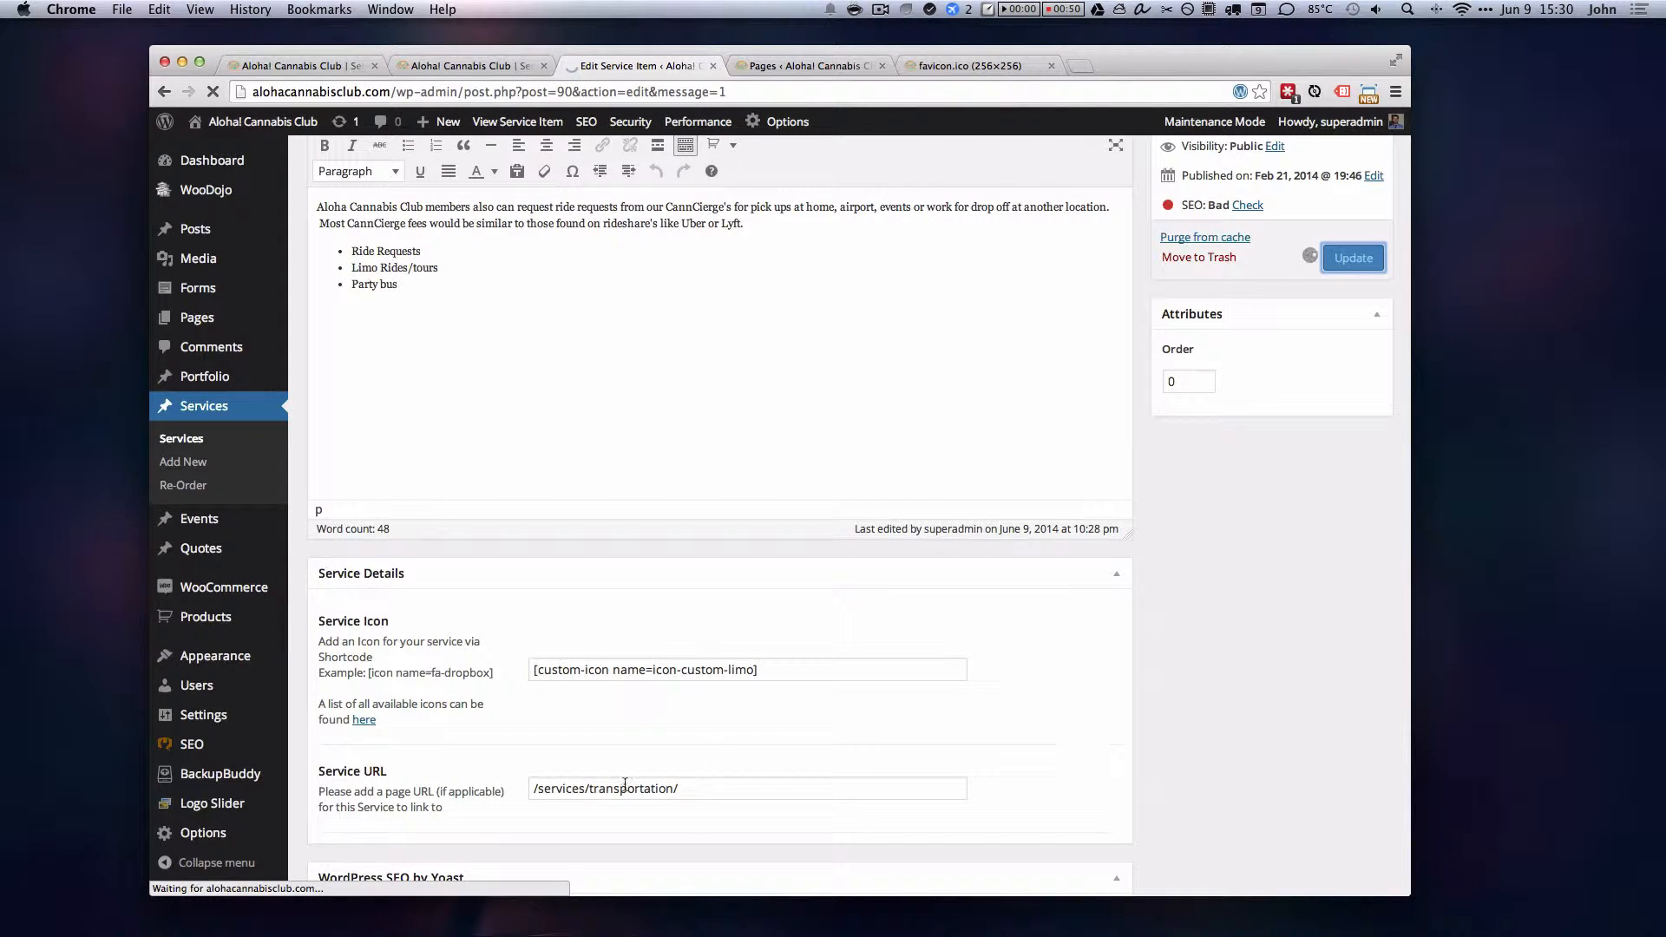
Step: Go from the live Services page to the homepage, then check the Service URL in the Transportation item's editor
{"action": "left_click", "coordinate": [297, 65]}
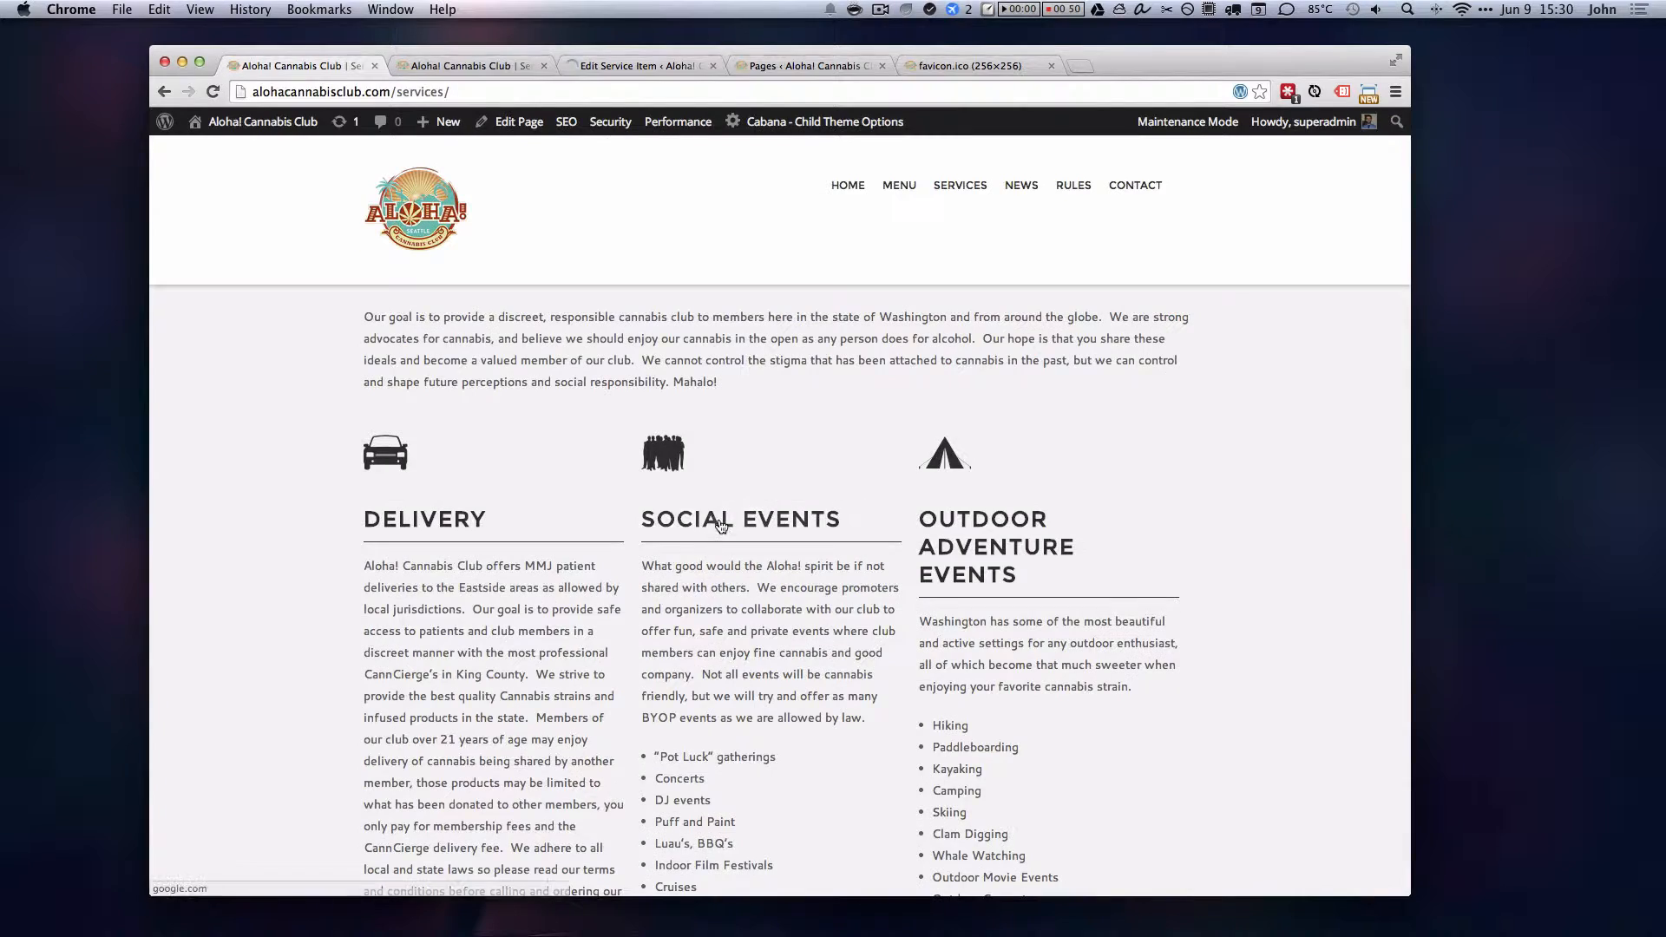
{"action": "scroll", "coordinate": [721, 525], "scroll_direction": "down", "scroll_amount": 2}
{"action": "scroll", "coordinate": [707, 517], "scroll_direction": "up", "scroll_amount": 6}
{"action": "left_click", "coordinate": [853, 187]}
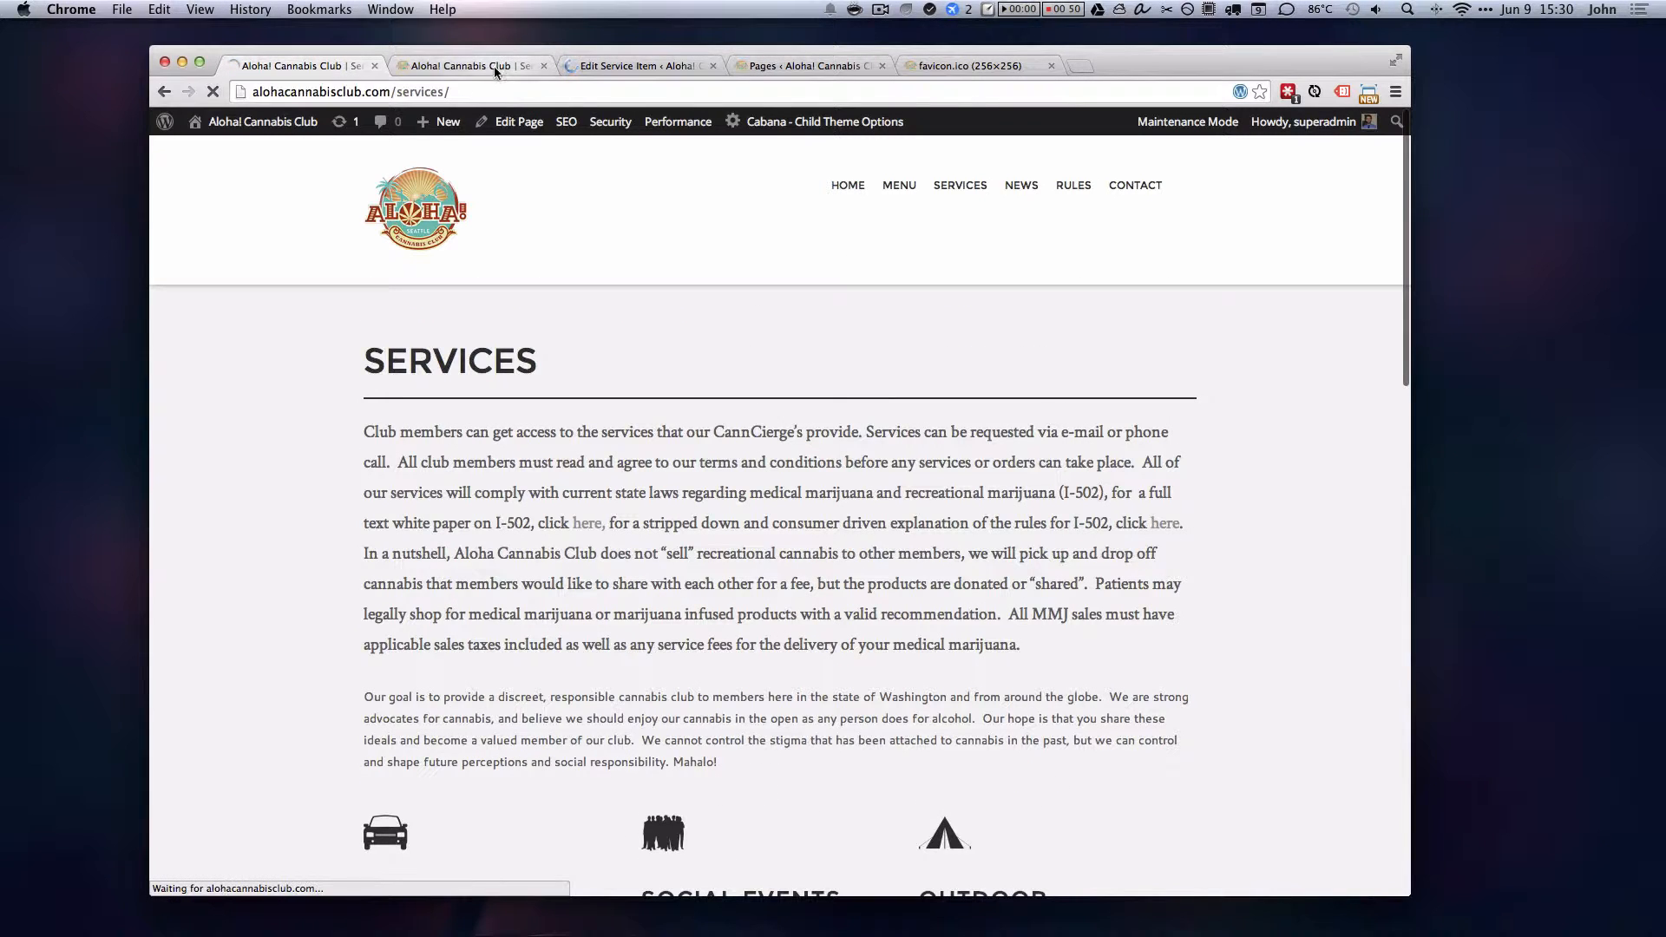
{"action": "left_click", "coordinate": [638, 66]}
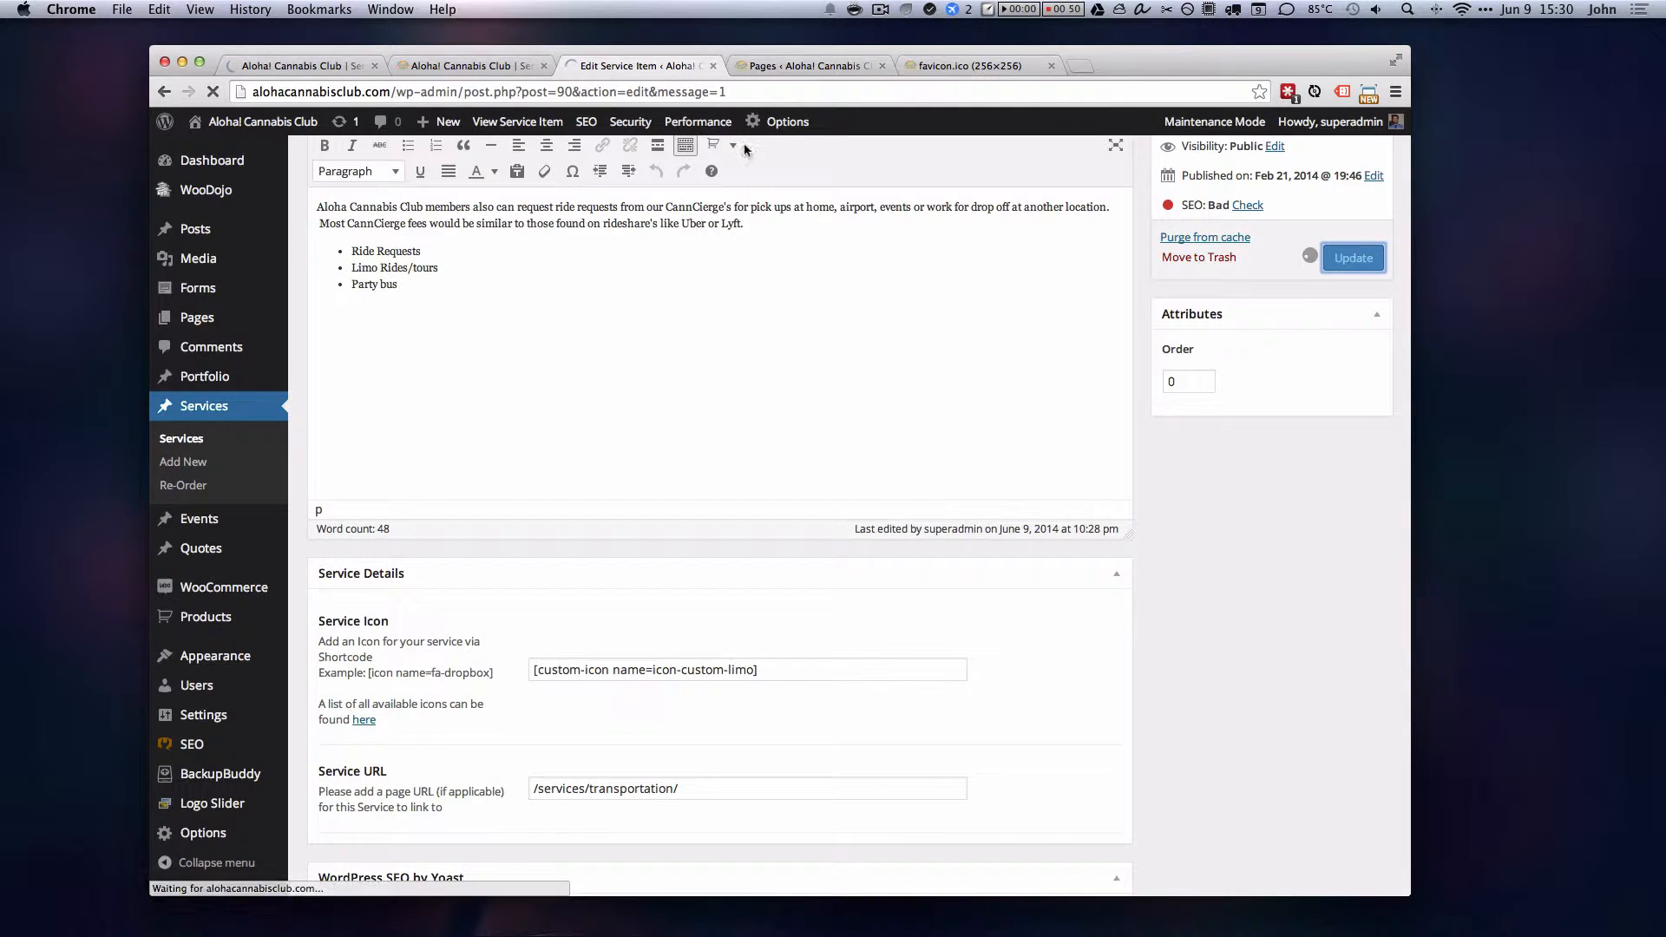
{"action": "scroll", "coordinate": [879, 704], "scroll_direction": "down", "scroll_amount": 3}
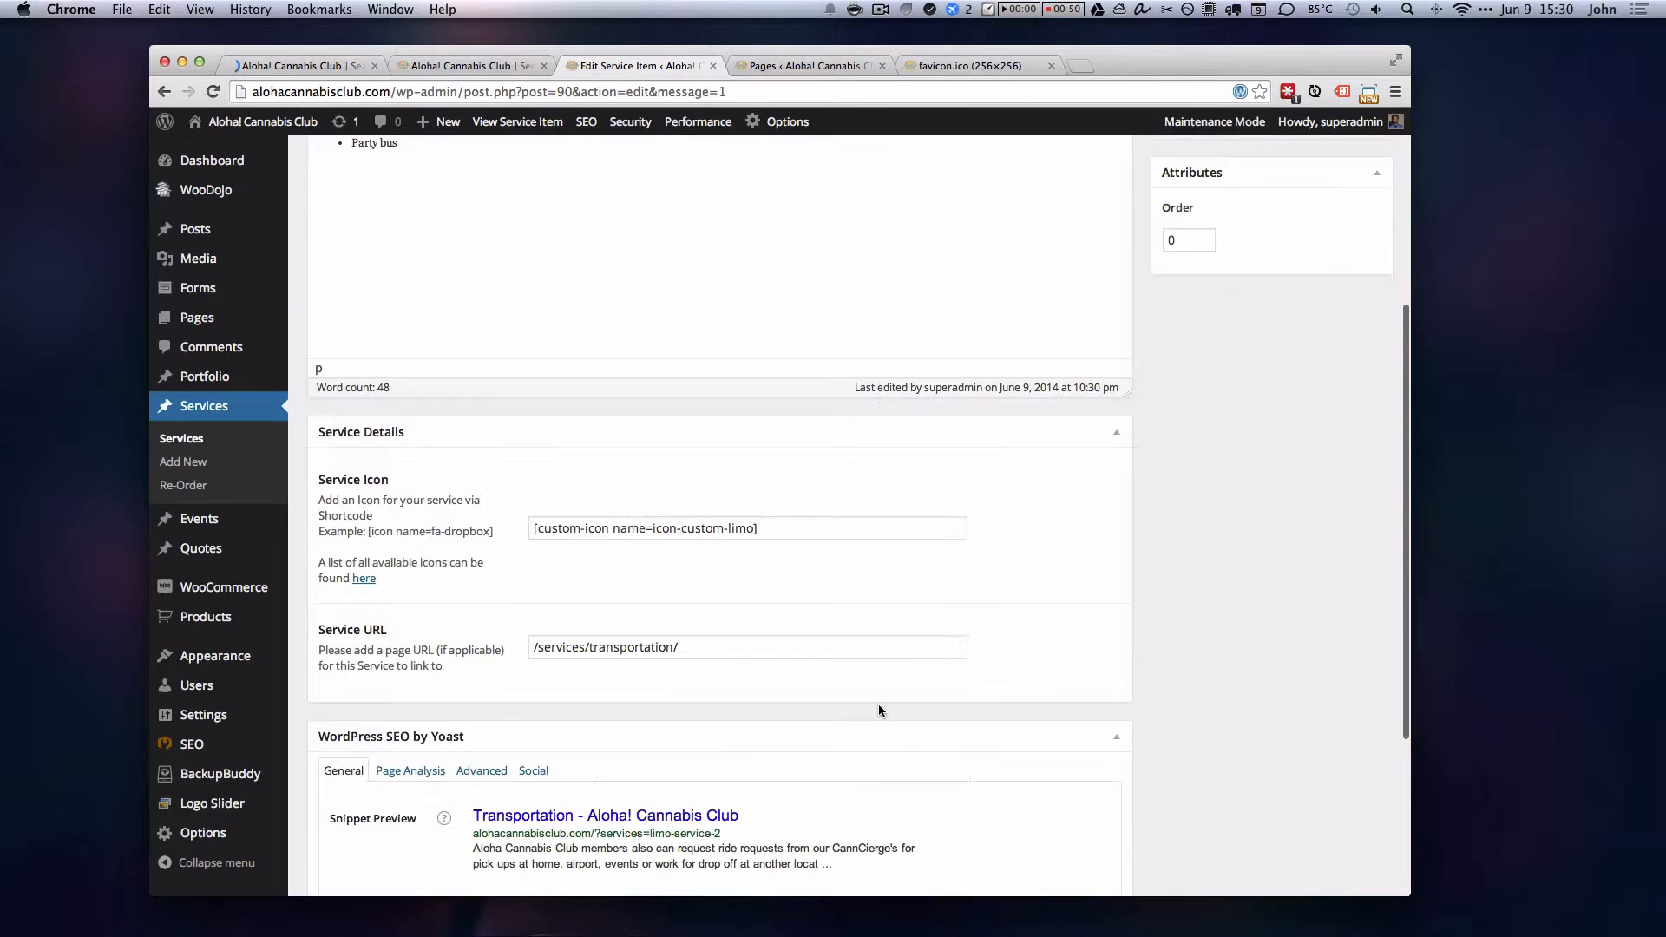
Step: Open the site's list of pages in a separate tab and start a new page
{"action": "scroll", "coordinate": [878, 710], "scroll_direction": "down", "scroll_amount": 3}
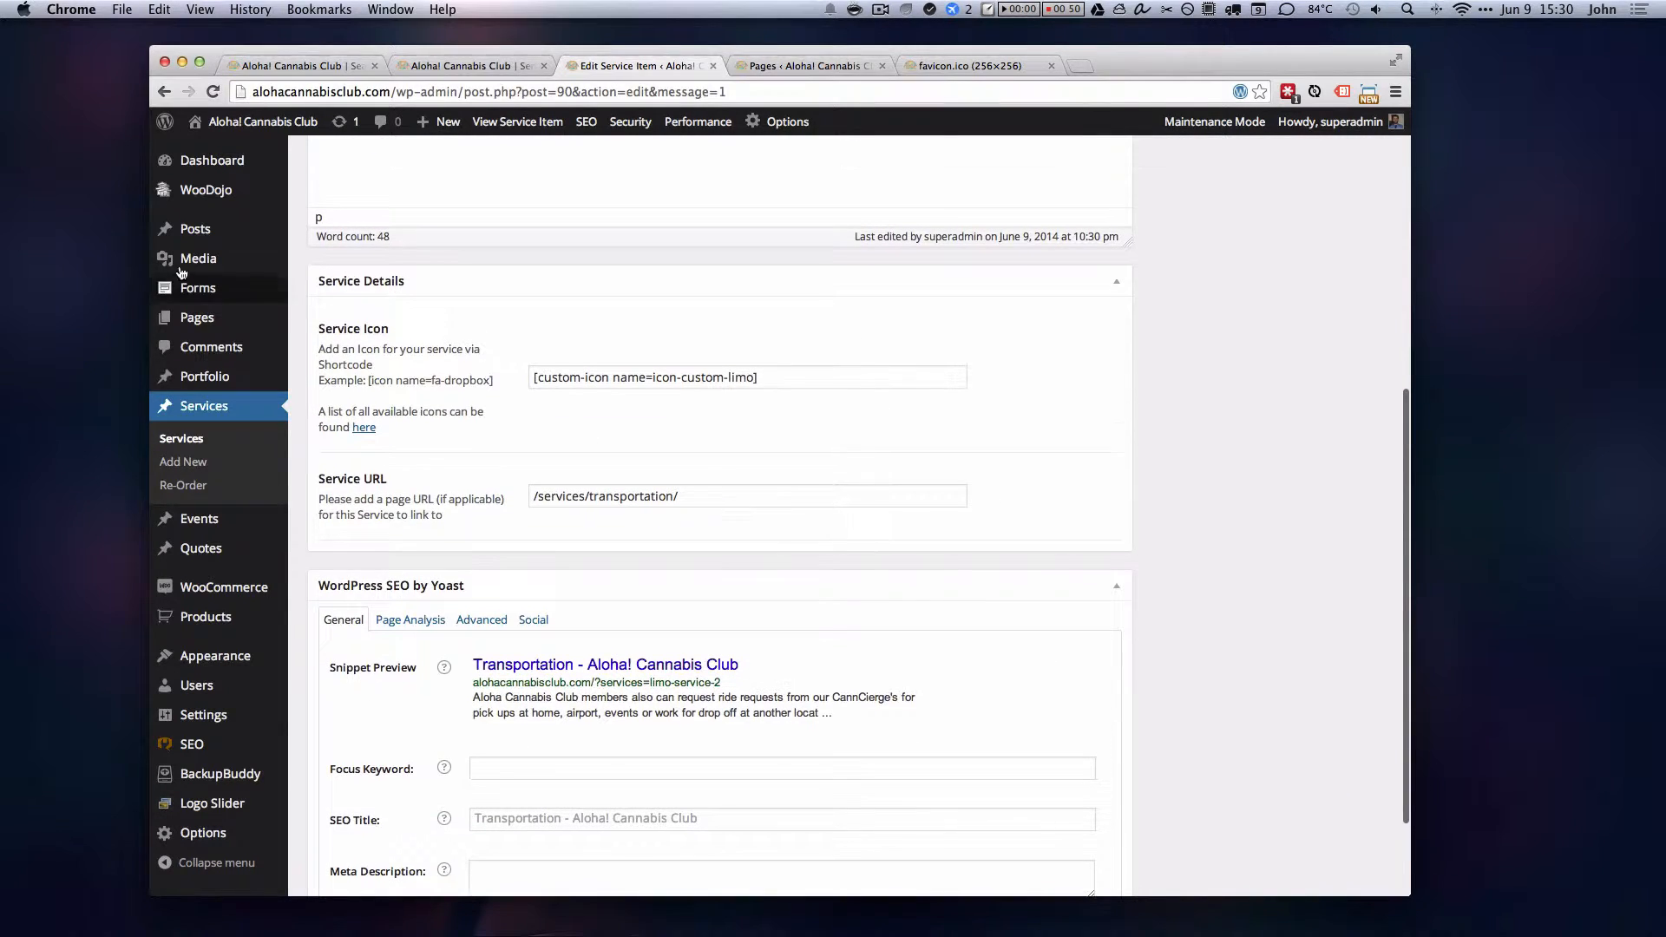
{"action": "left_click", "coordinate": [197, 317], "text": "super"}
{"action": "left_click", "coordinate": [833, 65]}
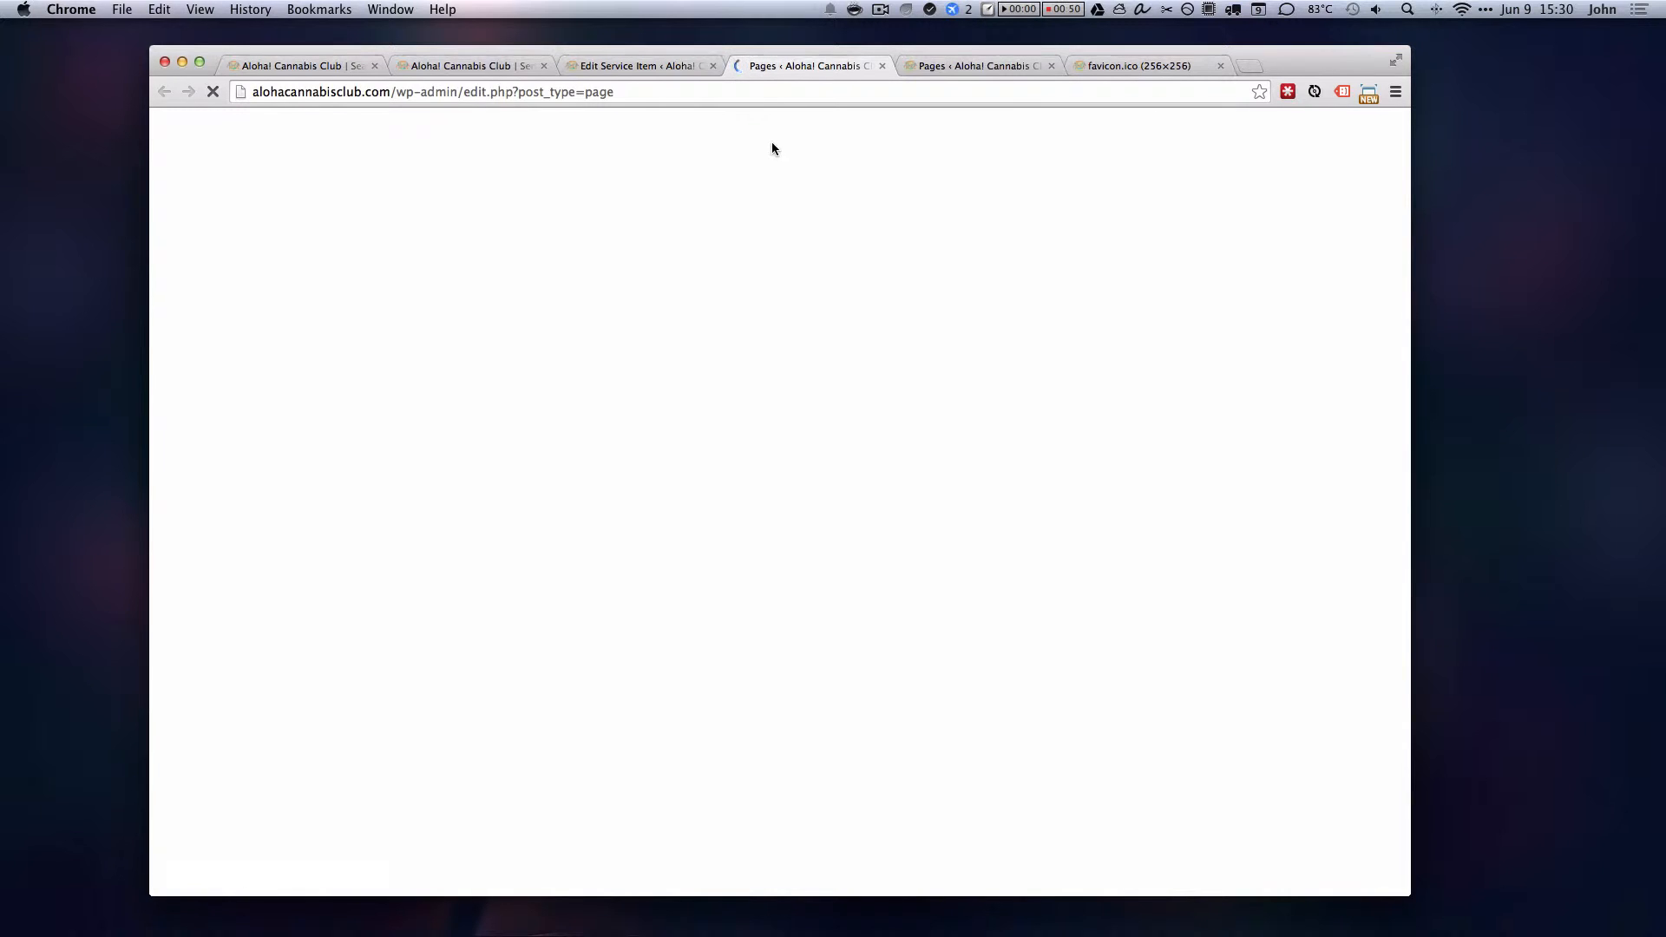
{"action": "scroll", "coordinate": [613, 448], "scroll_direction": "down", "scroll_amount": 2}
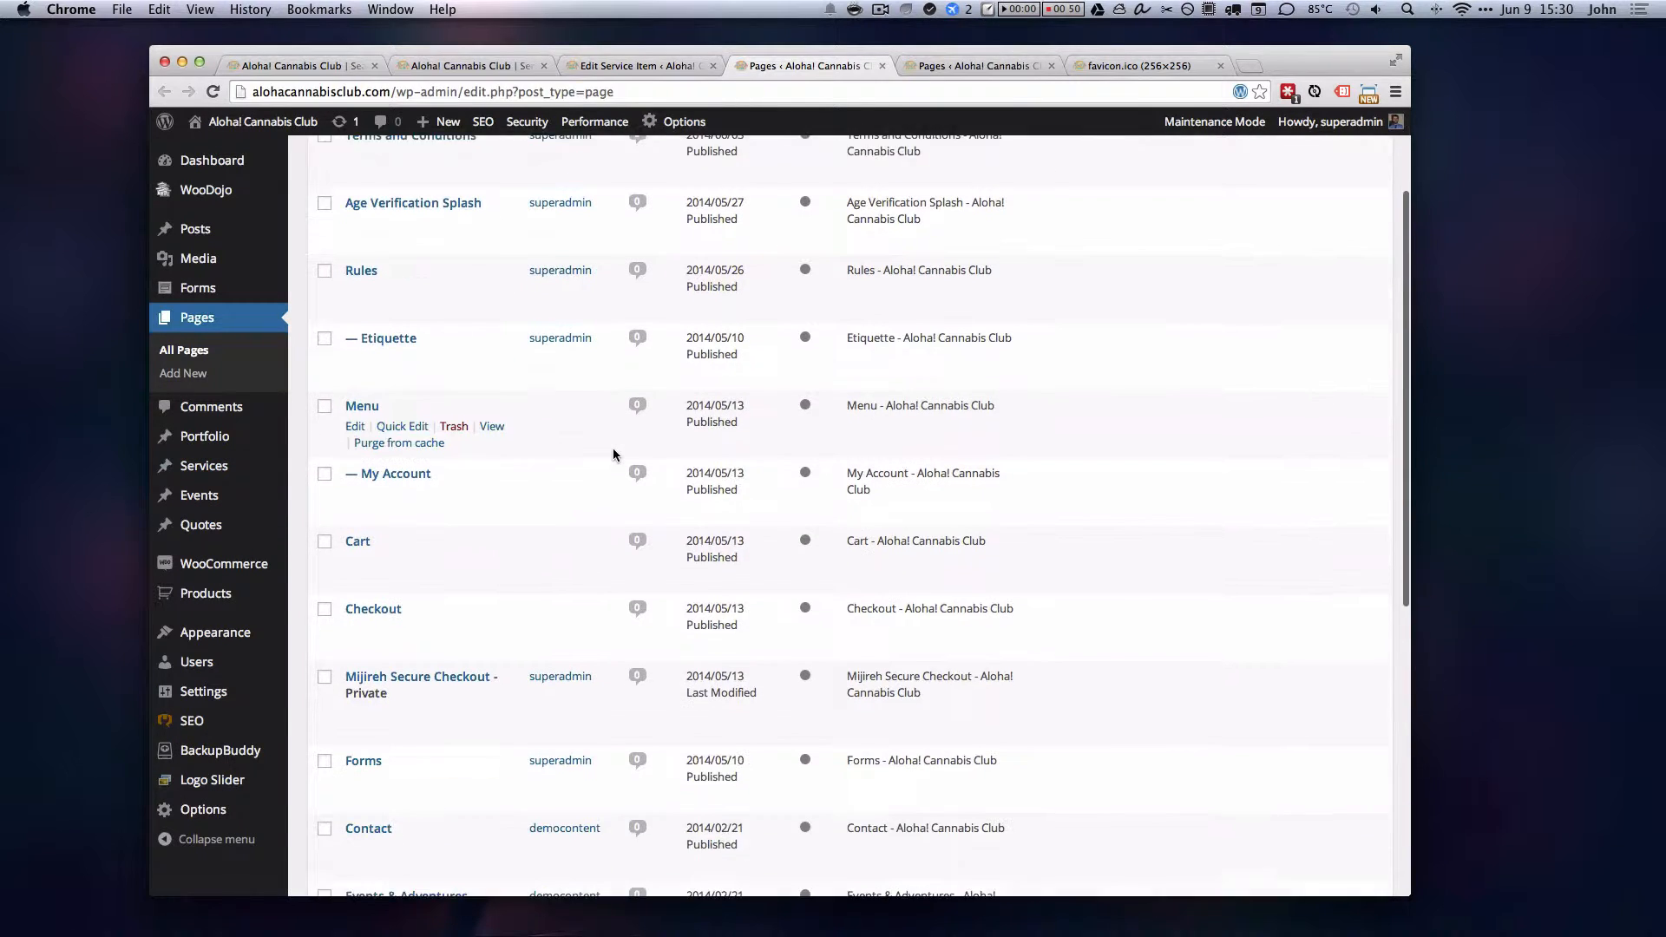
{"action": "scroll", "coordinate": [612, 448], "scroll_direction": "up", "scroll_amount": 2}
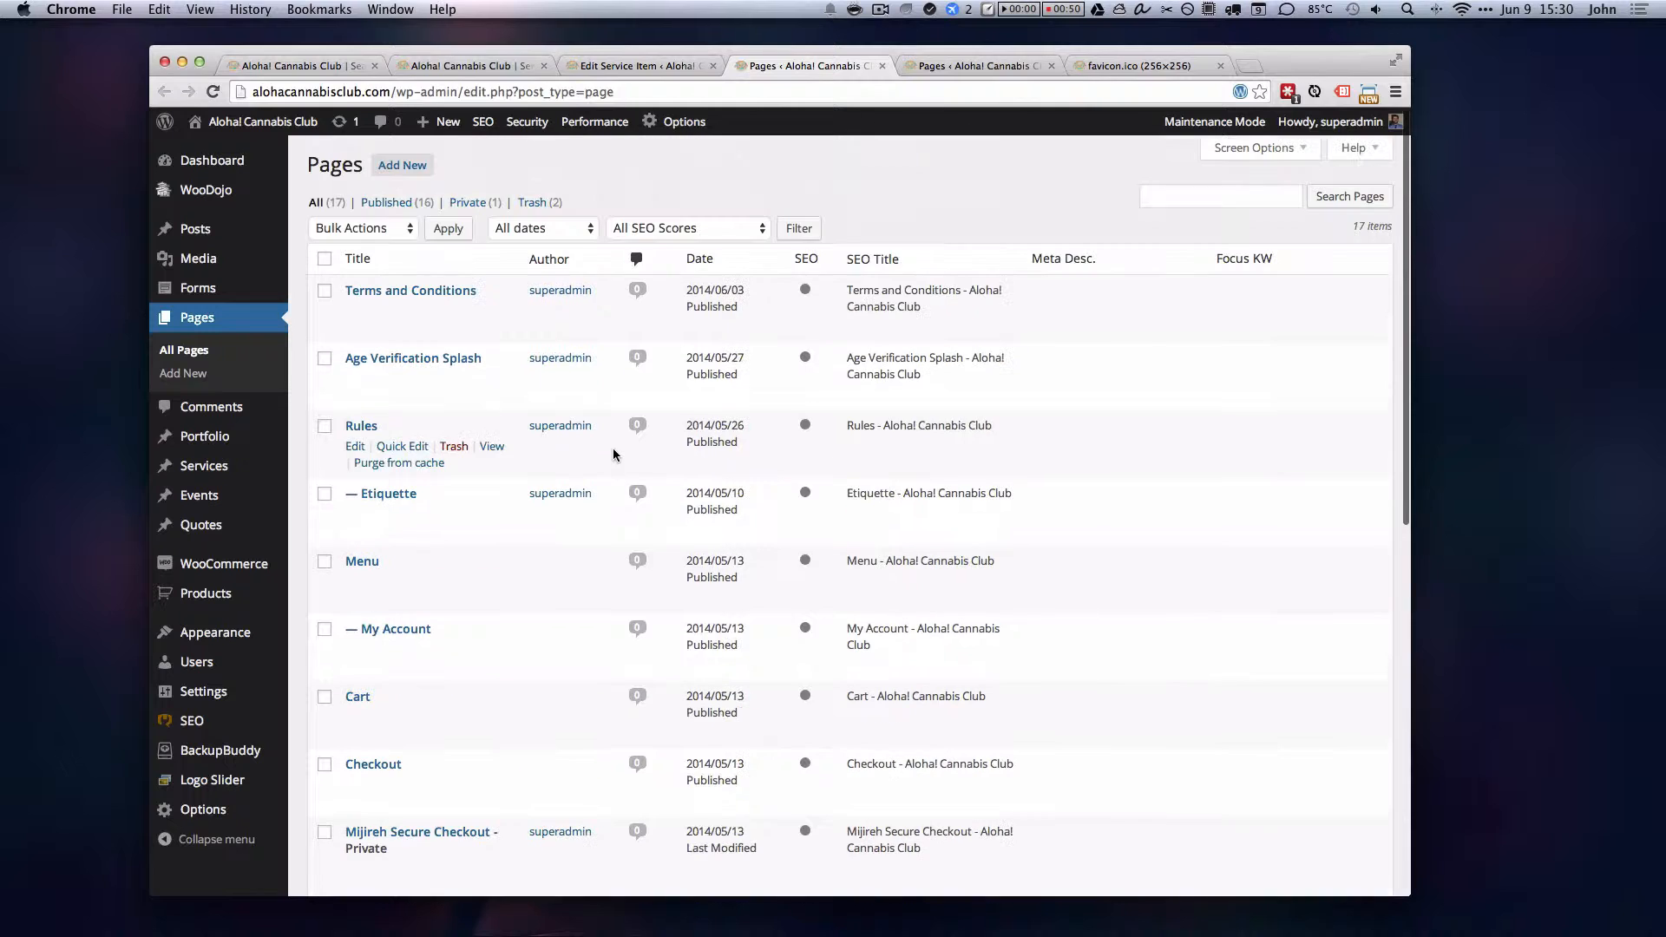
{"action": "left_click", "coordinate": [402, 164]}
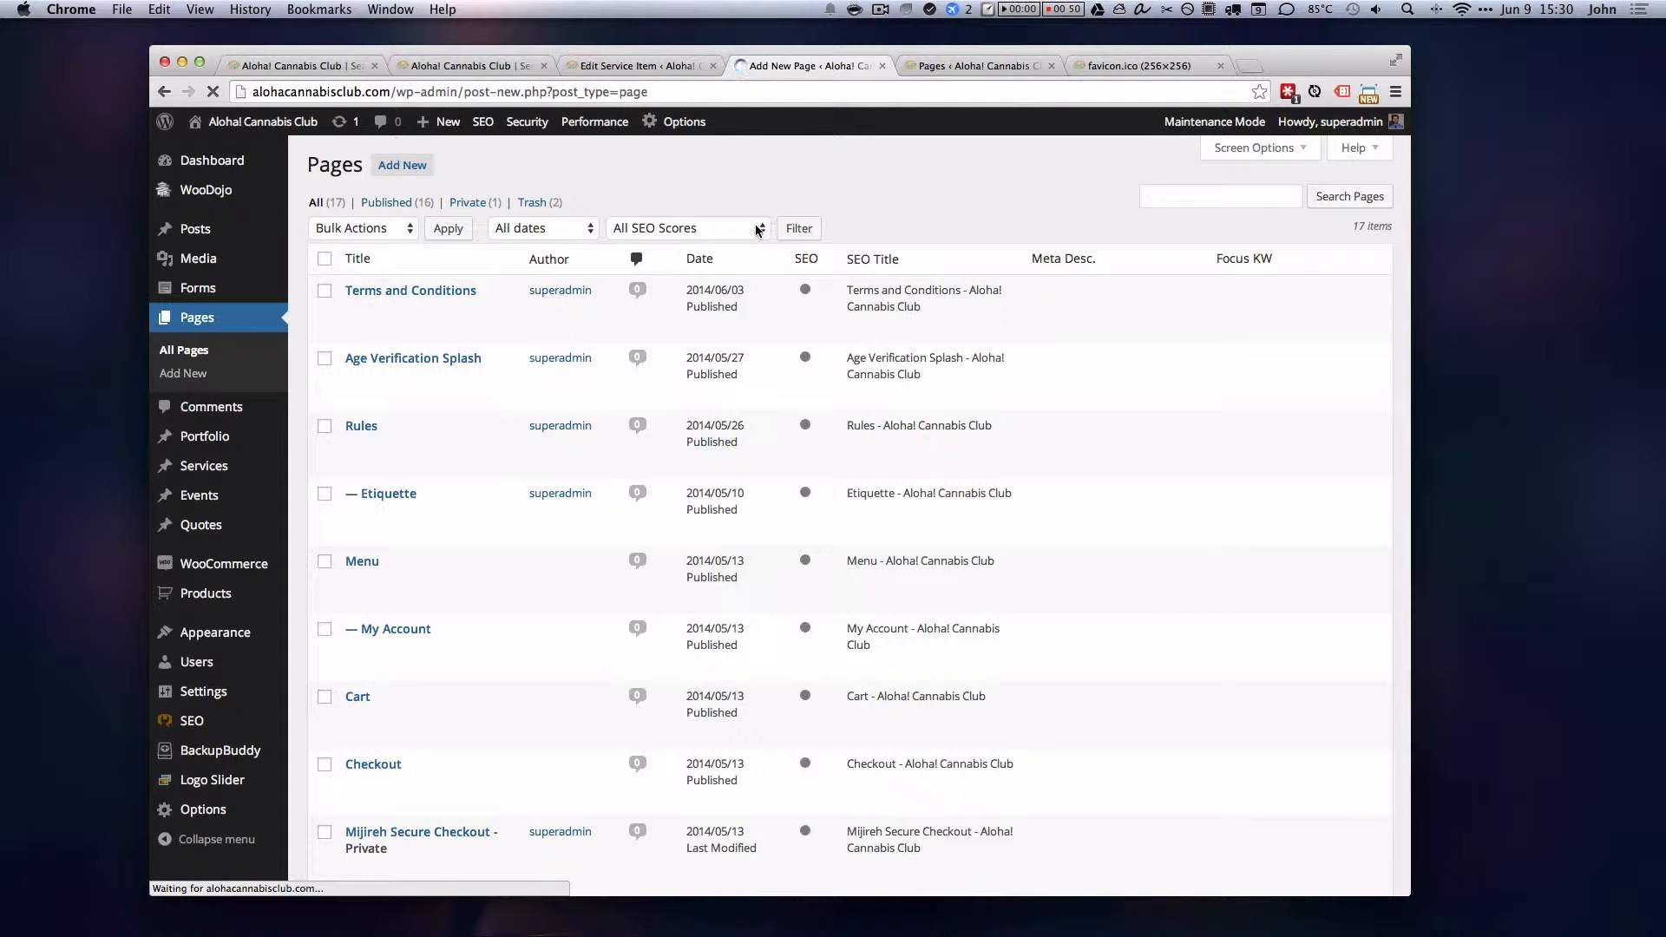
Step: Title the new page "Transportation"
{"action": "type", "text": "tran"}
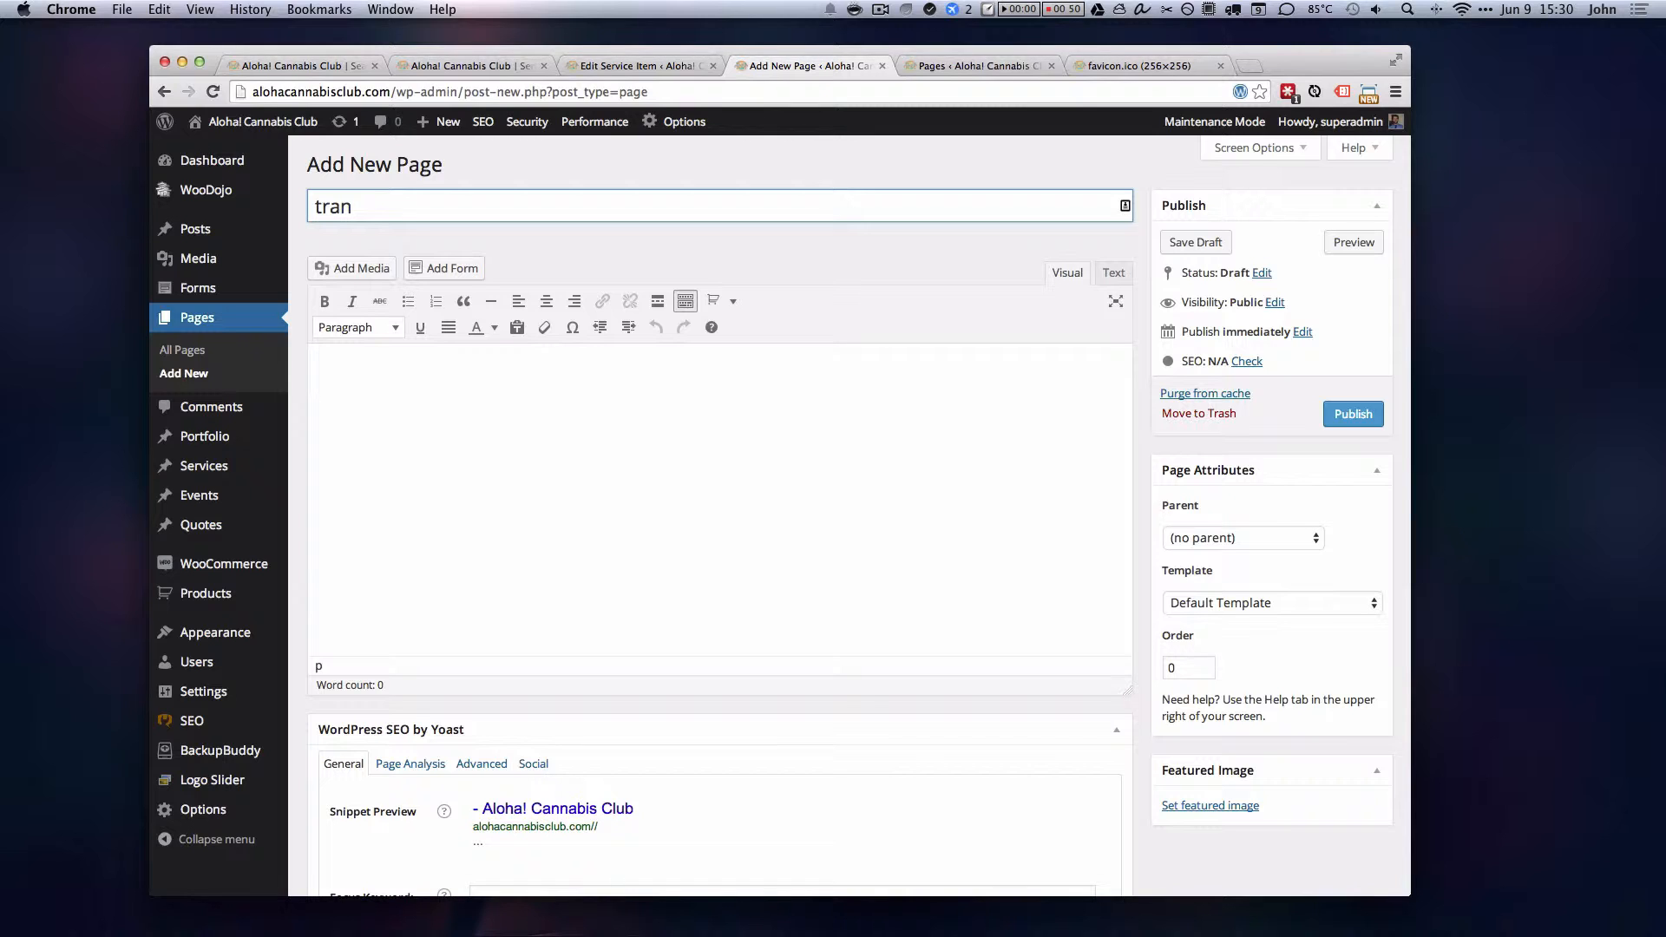
{"action": "type", "text": "sporation"}
{"action": "key", "text": "BackSpace"}
{"action": "type", "text": "T"}
{"action": "key", "text": "Right"}
{"action": "key", "text": "Right"}
{"action": "key", "text": "Right"}
{"action": "type", "text": "t"}
{"action": "key", "text": "Tab"}
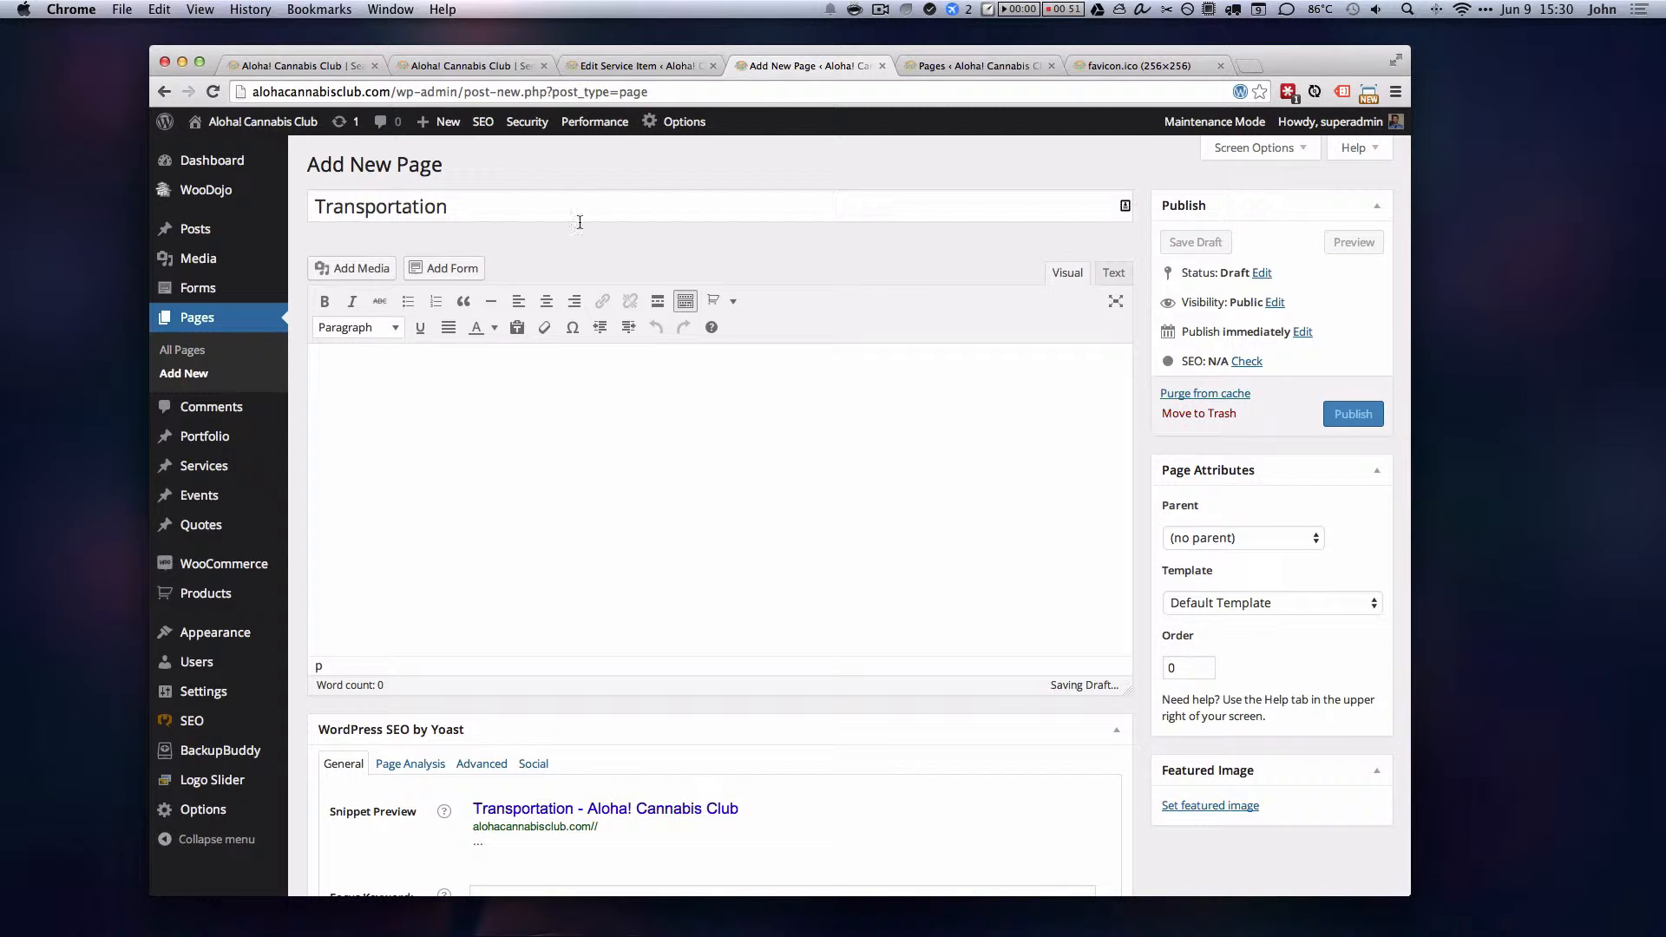
Step: Fill the Transportation page's body with a generated paragraph of lorem ipsum text
{"action": "key", "text": "alt+space"}
{"action": "type", "text": "li"}
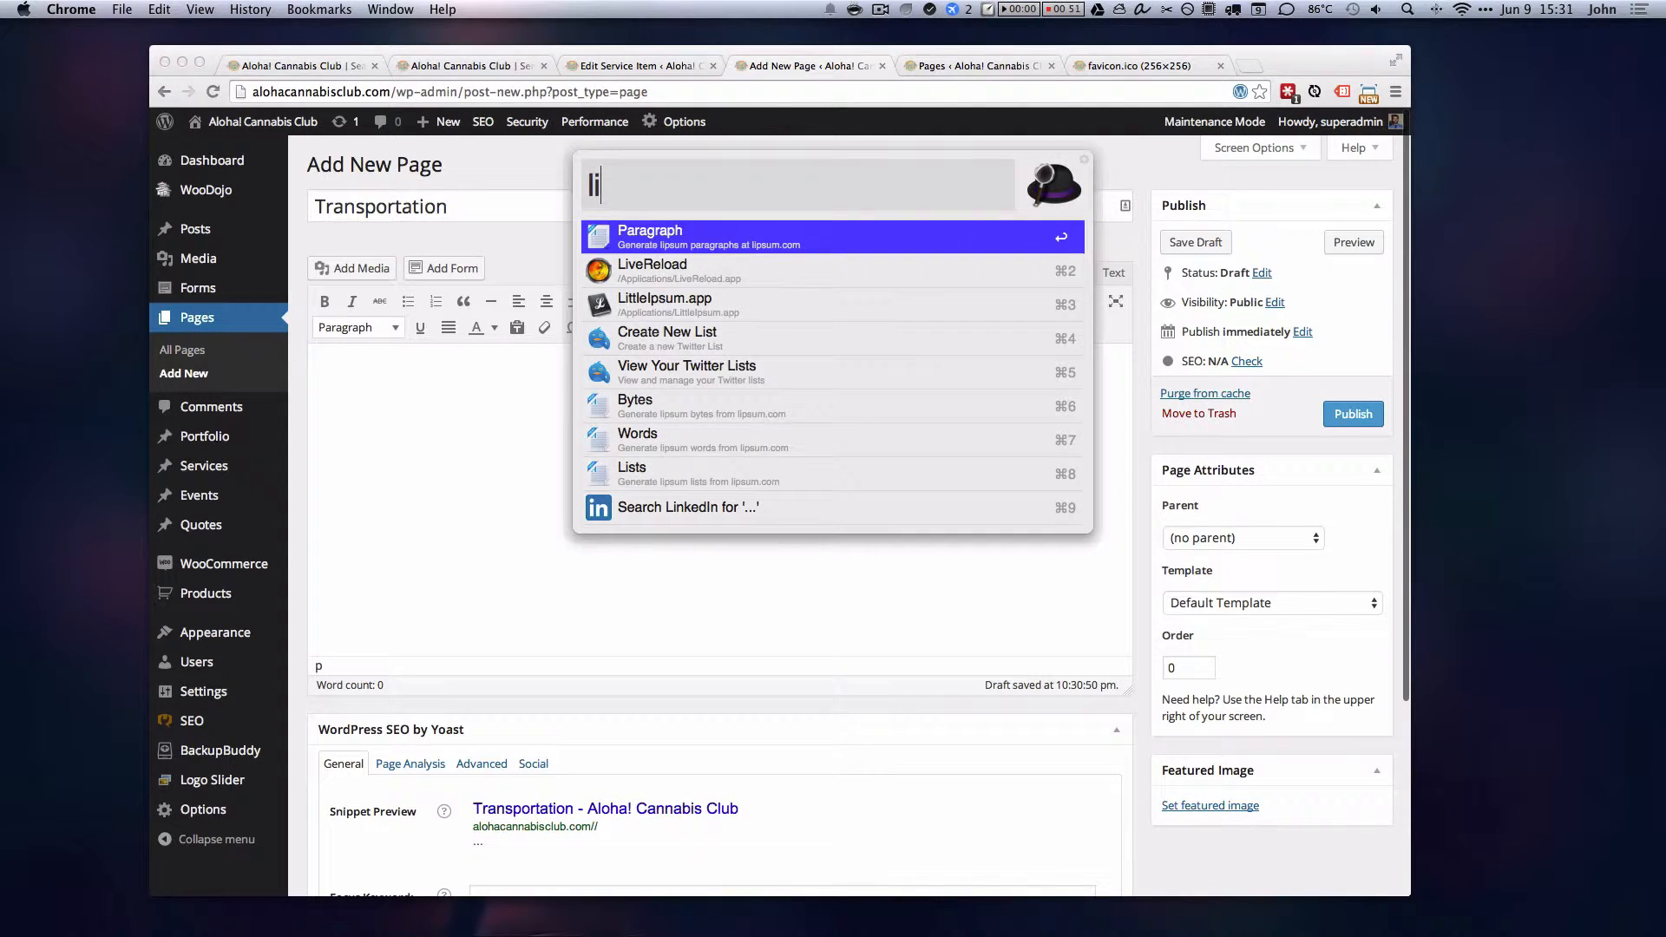
{"action": "key", "text": "Return"}
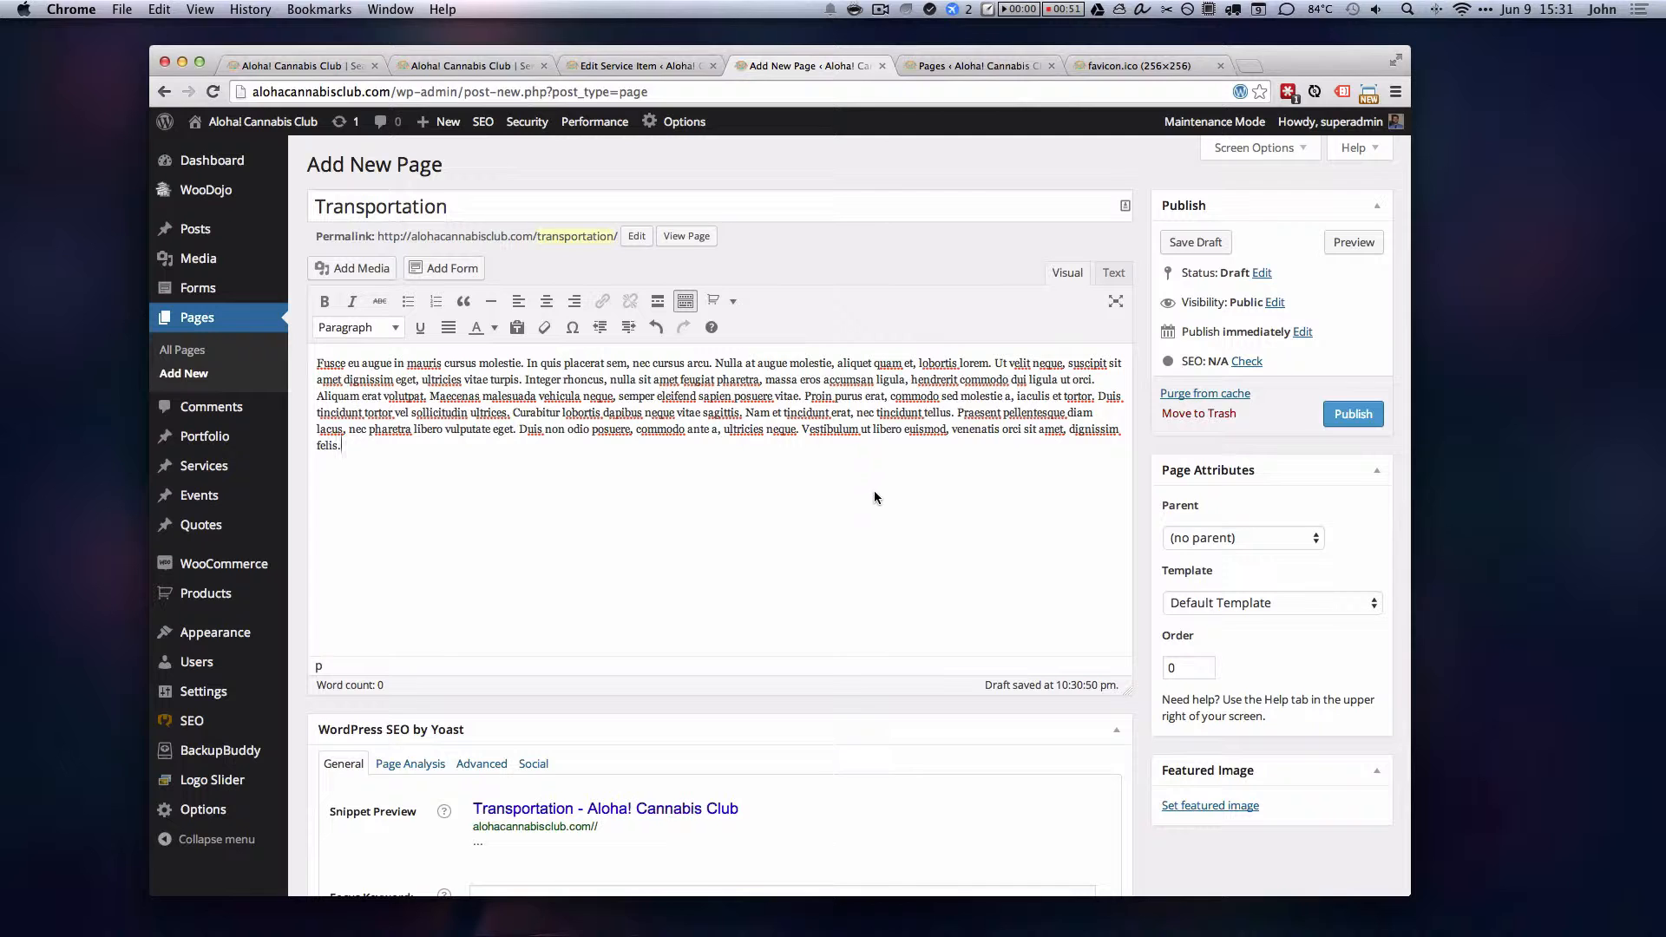
Step: Set the Transportation page's parent to Services and publish the page
{"action": "scroll", "coordinate": [606, 226], "scroll_direction": "down", "scroll_amount": 1}
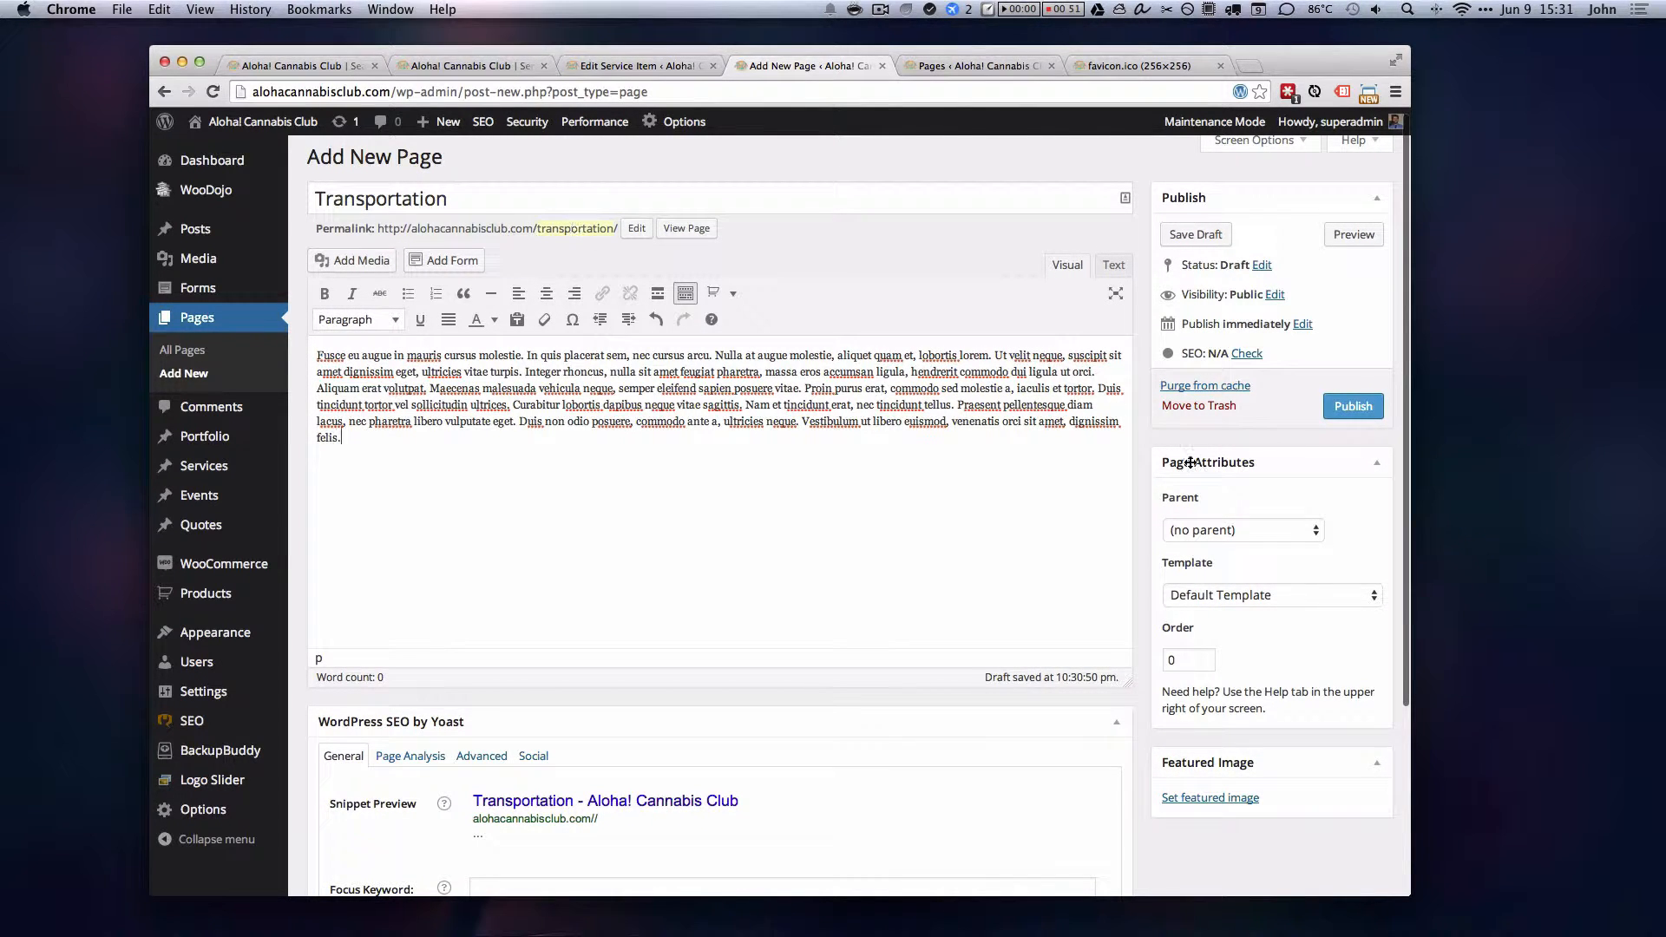
{"action": "left_click", "coordinate": [1211, 539]}
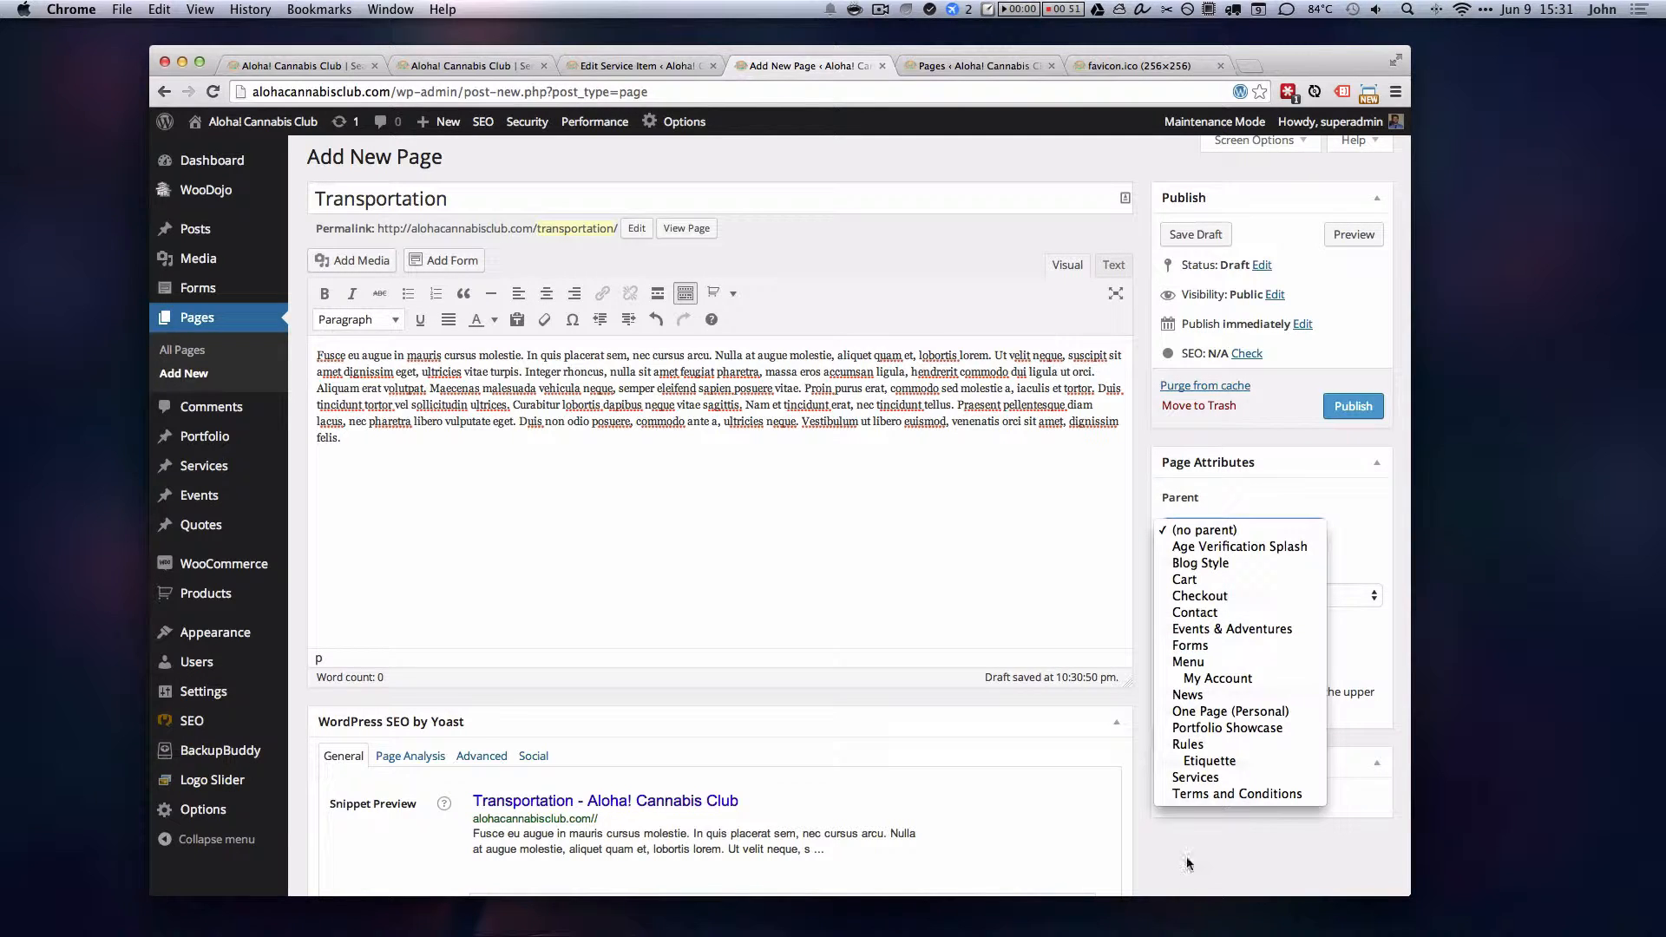
{"action": "left_click", "coordinate": [1197, 778]}
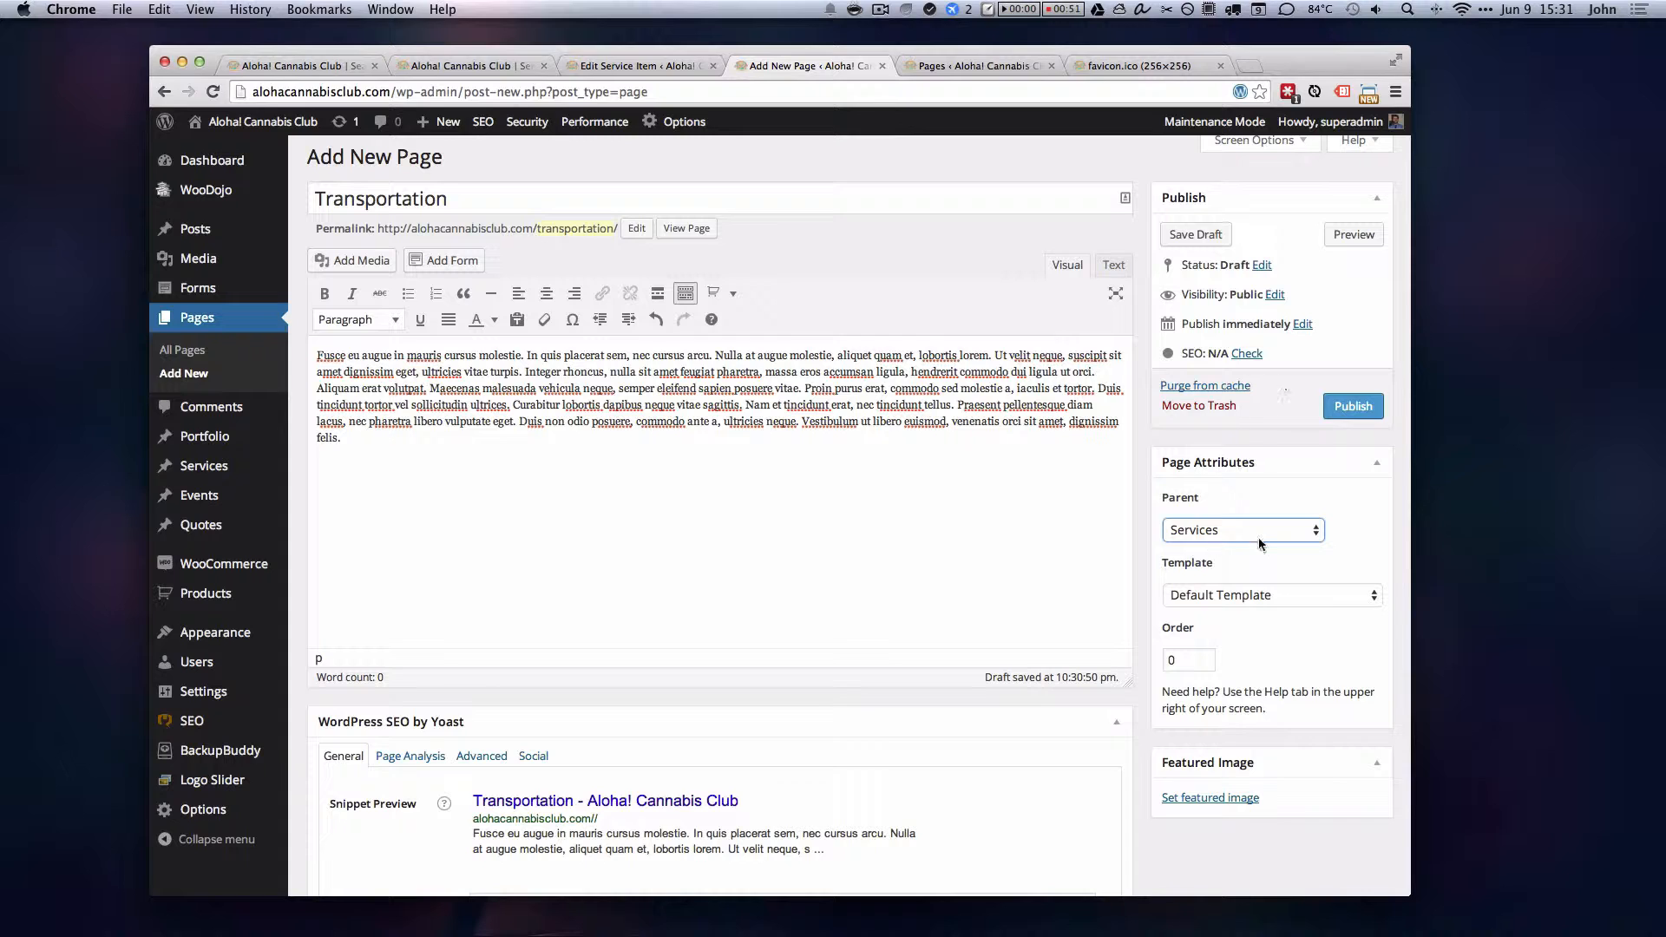
{"action": "left_click", "coordinate": [1351, 408]}
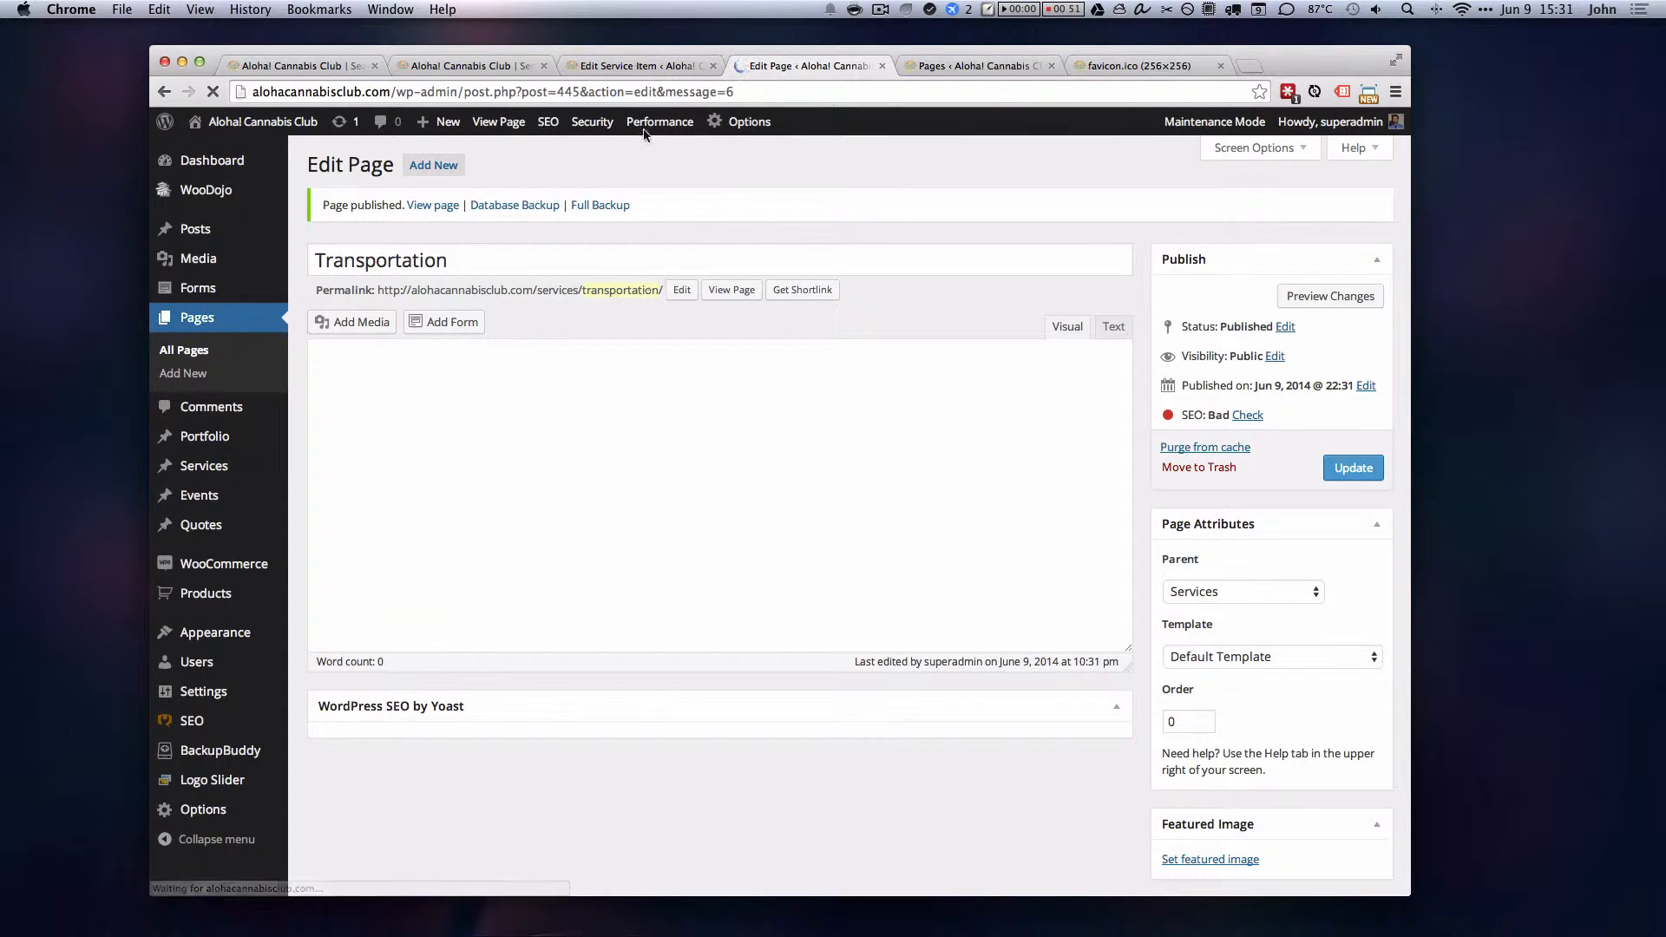
Step: Compare the Service URL in the Transportation service item with the new page's permalink
{"action": "left_click", "coordinate": [640, 65]}
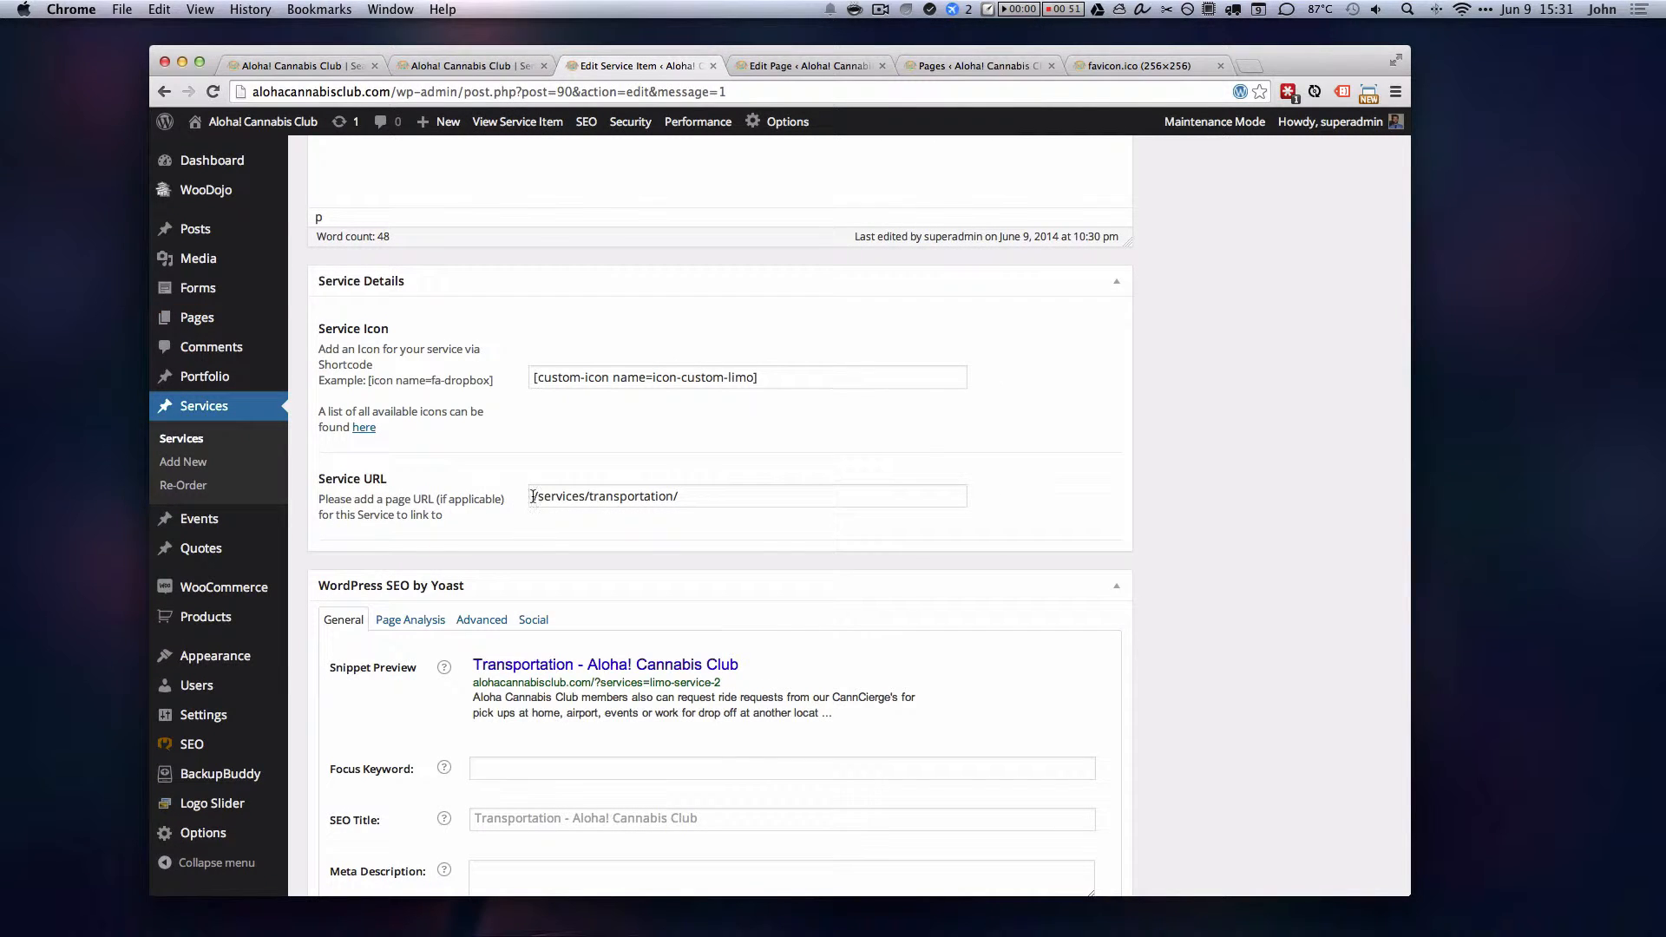
{"action": "left_click_drag", "start_coordinate": [536, 489], "coordinate": [742, 512]}
{"action": "left_click", "coordinate": [779, 65]}
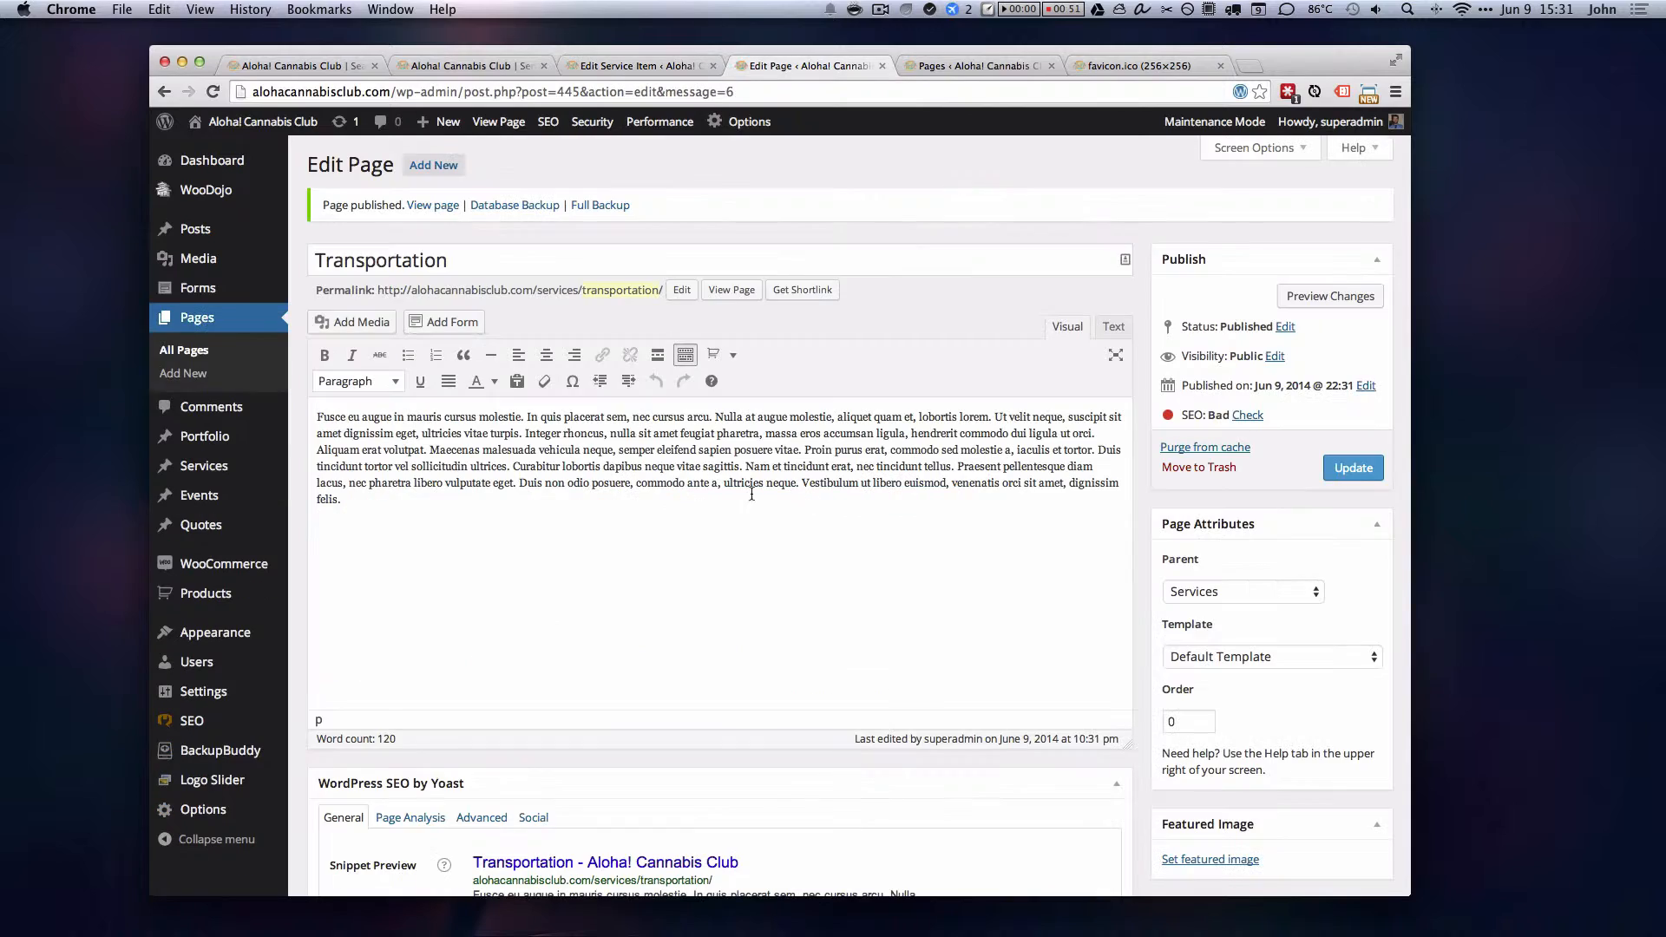
Step: On the live homepage, find the Transportation service and follow its link to check the target page
{"action": "left_click", "coordinate": [460, 65]}
{"action": "left_click", "coordinate": [307, 64]}
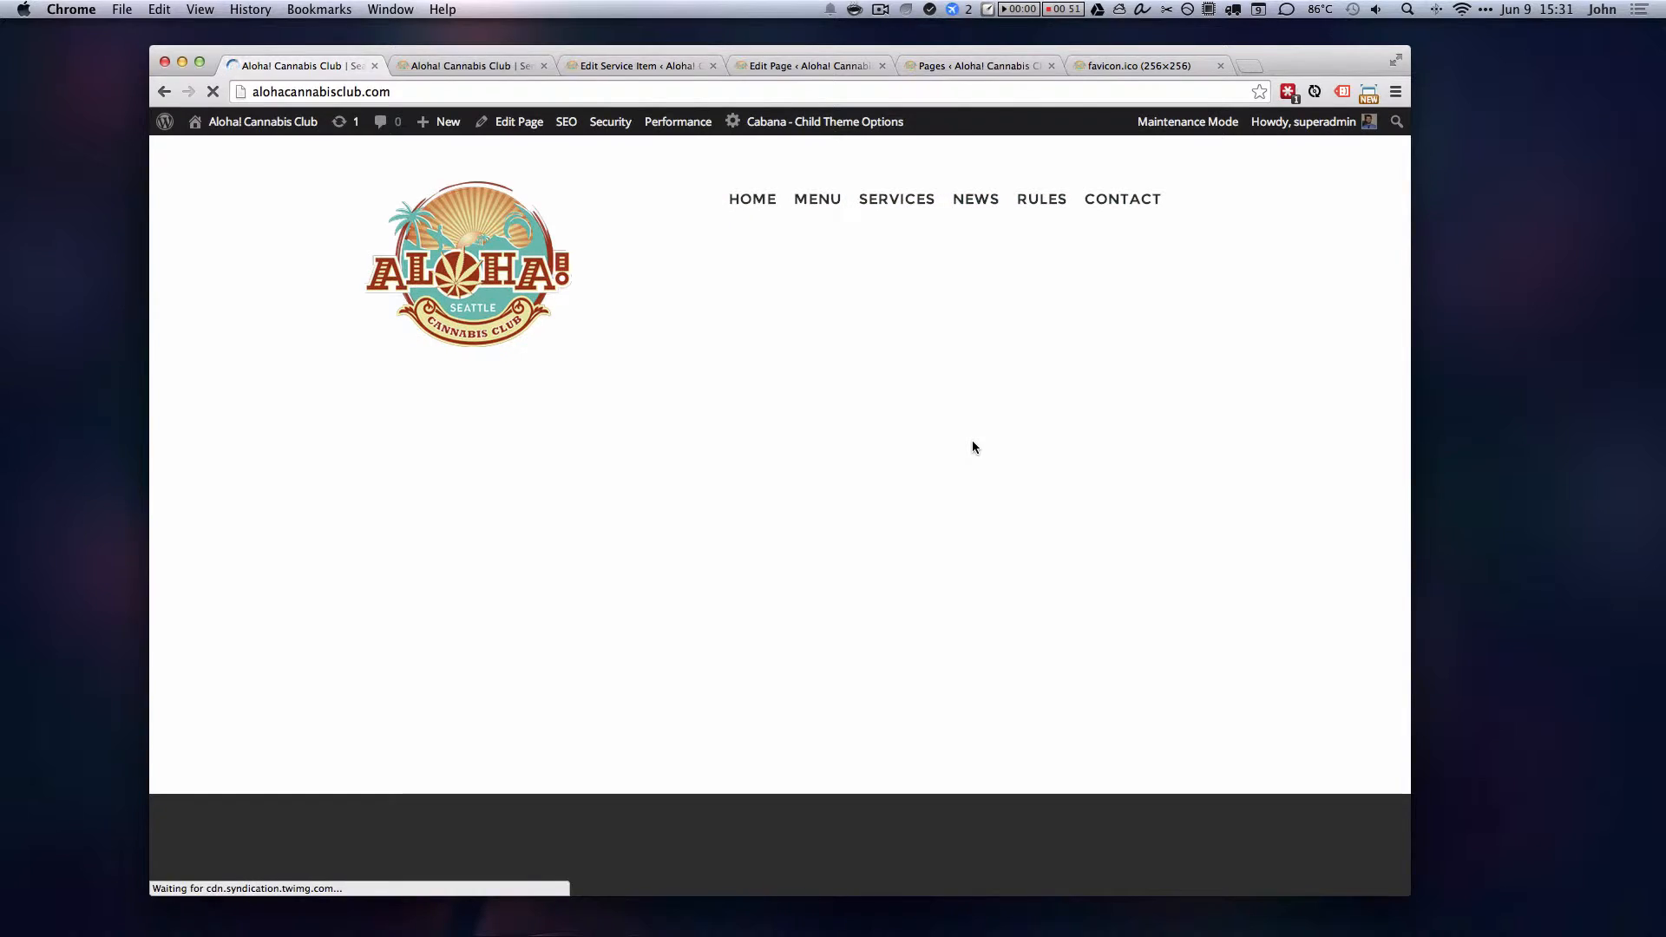
{"action": "scroll", "coordinate": [973, 441], "scroll_direction": "down", "scroll_amount": 15}
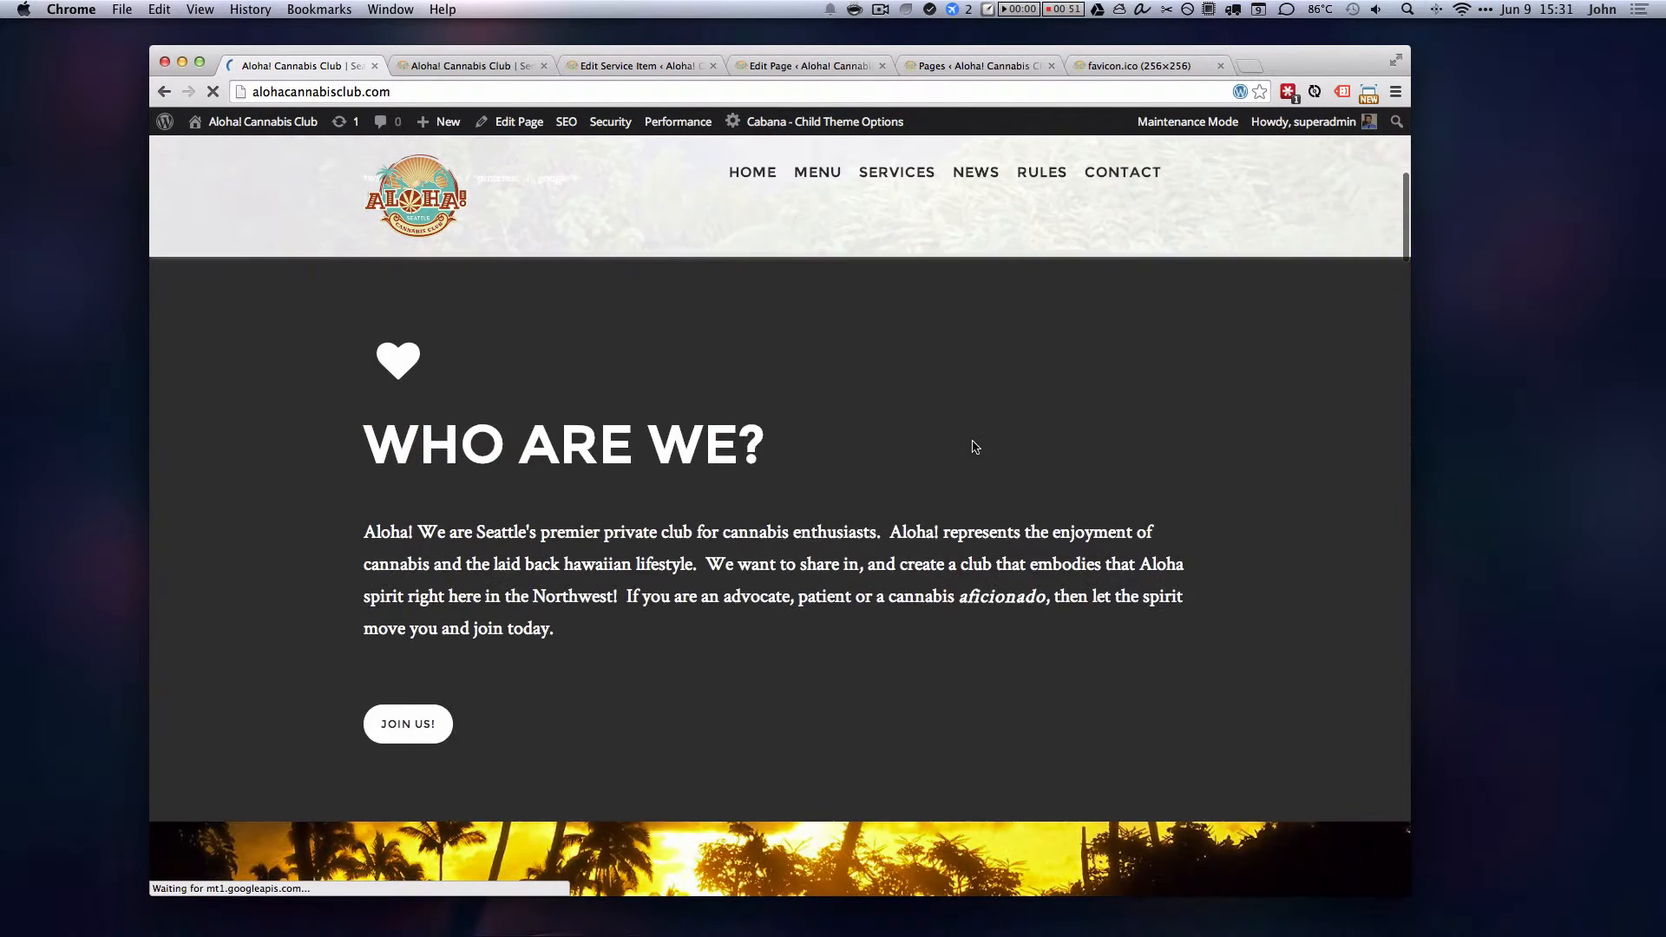
{"action": "scroll", "coordinate": [972, 446], "scroll_direction": "down", "scroll_amount": 10}
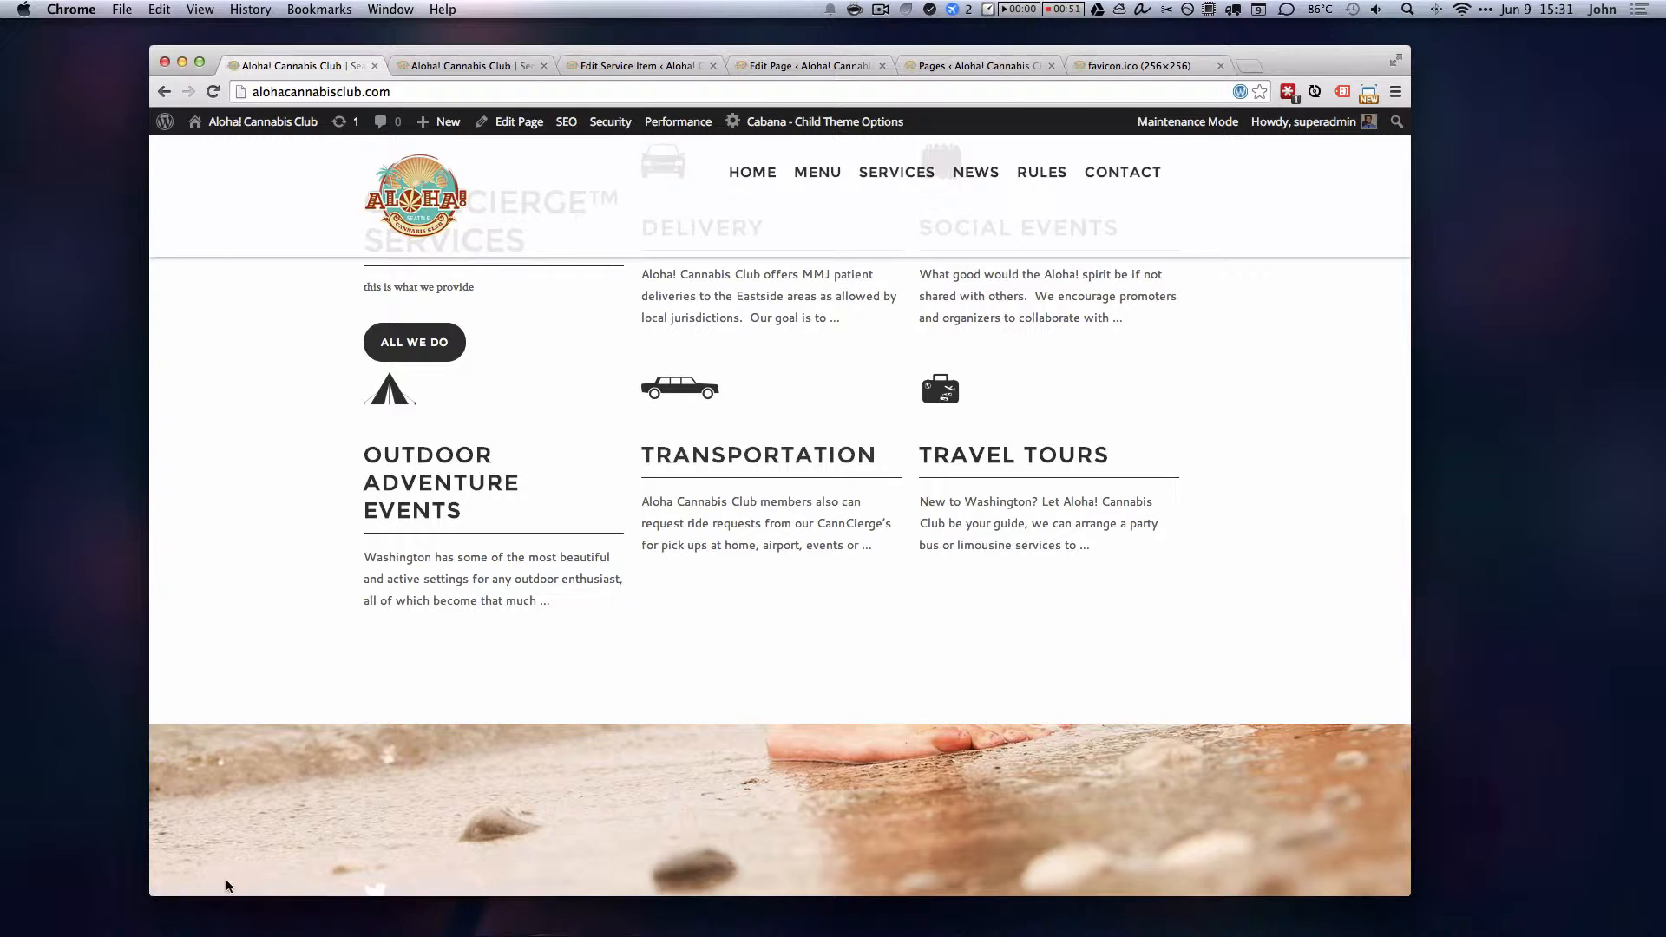
{"action": "left_click", "coordinate": [728, 454]}
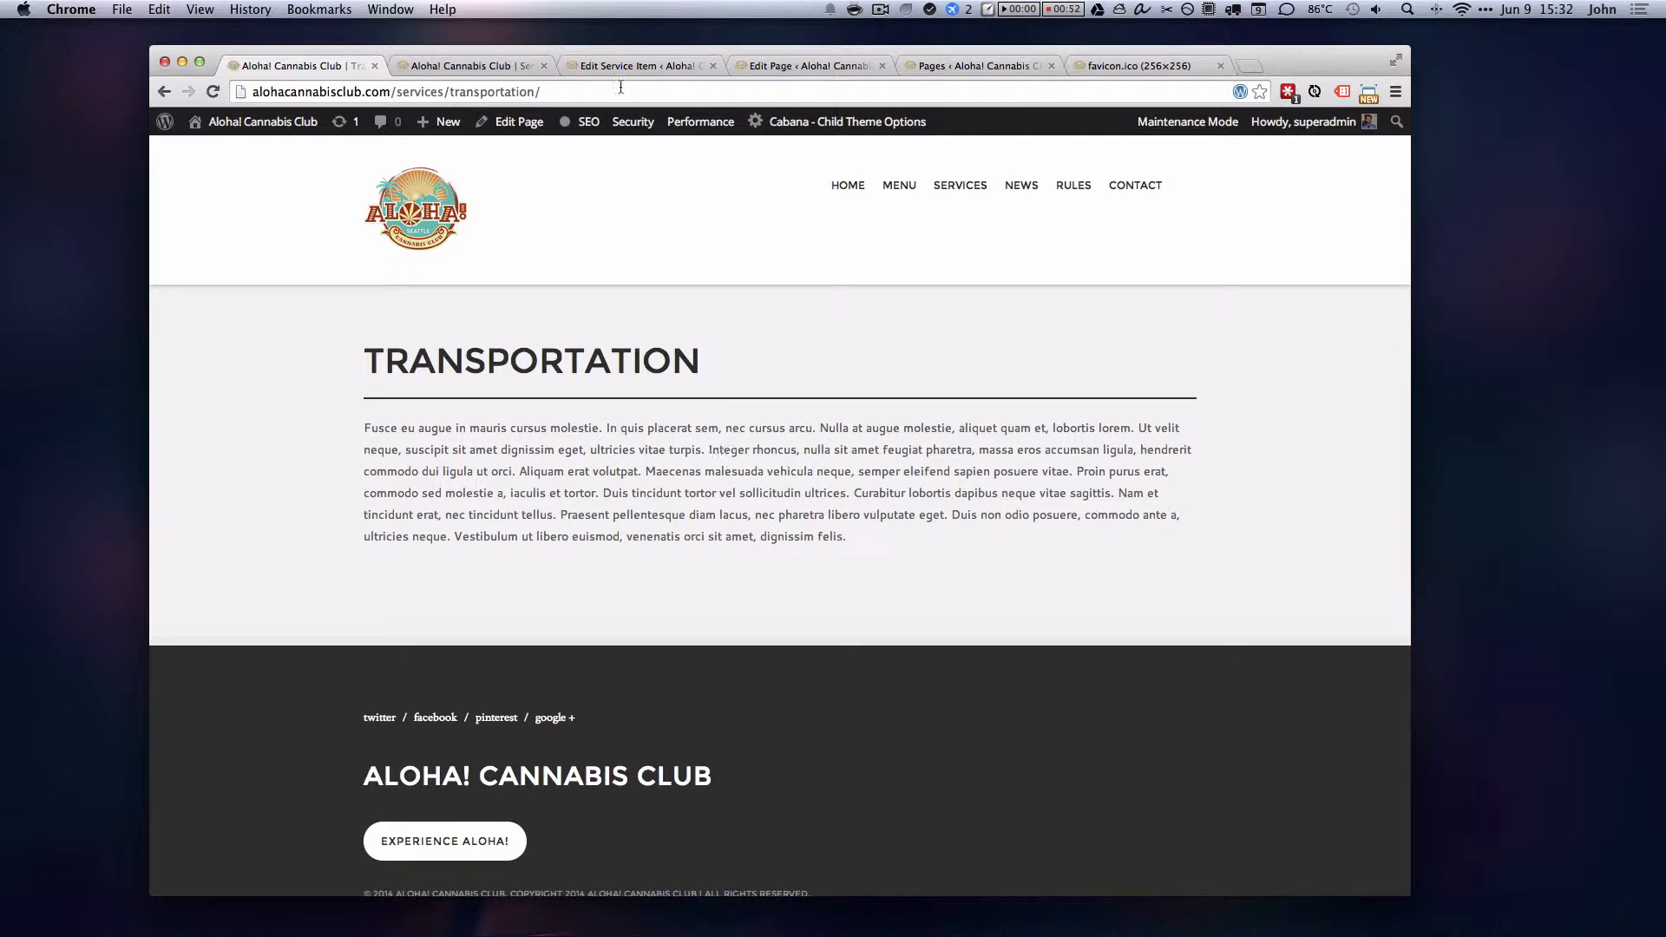
Step: Insert Screen-Shot-2014-03-24-at-10.19.46-AM.png from the media library at Medium size before the text of the Transportation page
{"action": "left_click", "coordinate": [695, 66]}
{"action": "scroll", "coordinate": [842, 374], "scroll_direction": "up", "scroll_amount": 3}
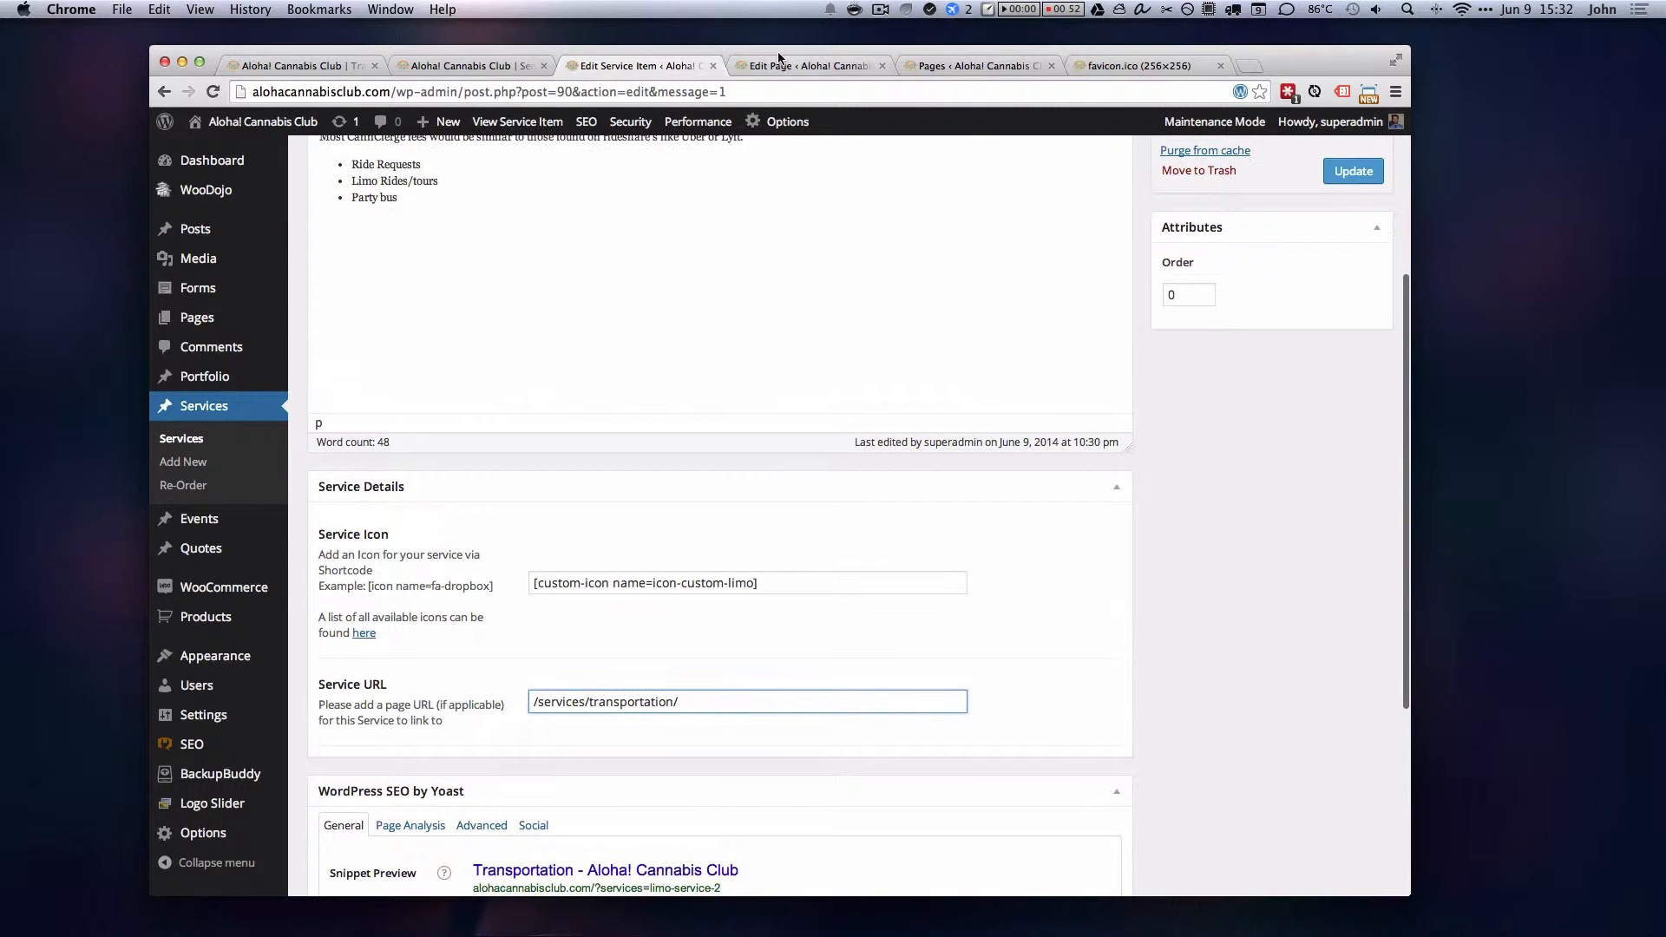
{"action": "left_click", "coordinate": [807, 66]}
{"action": "left_click", "coordinate": [362, 421]}
{"action": "left_click", "coordinate": [512, 583]}
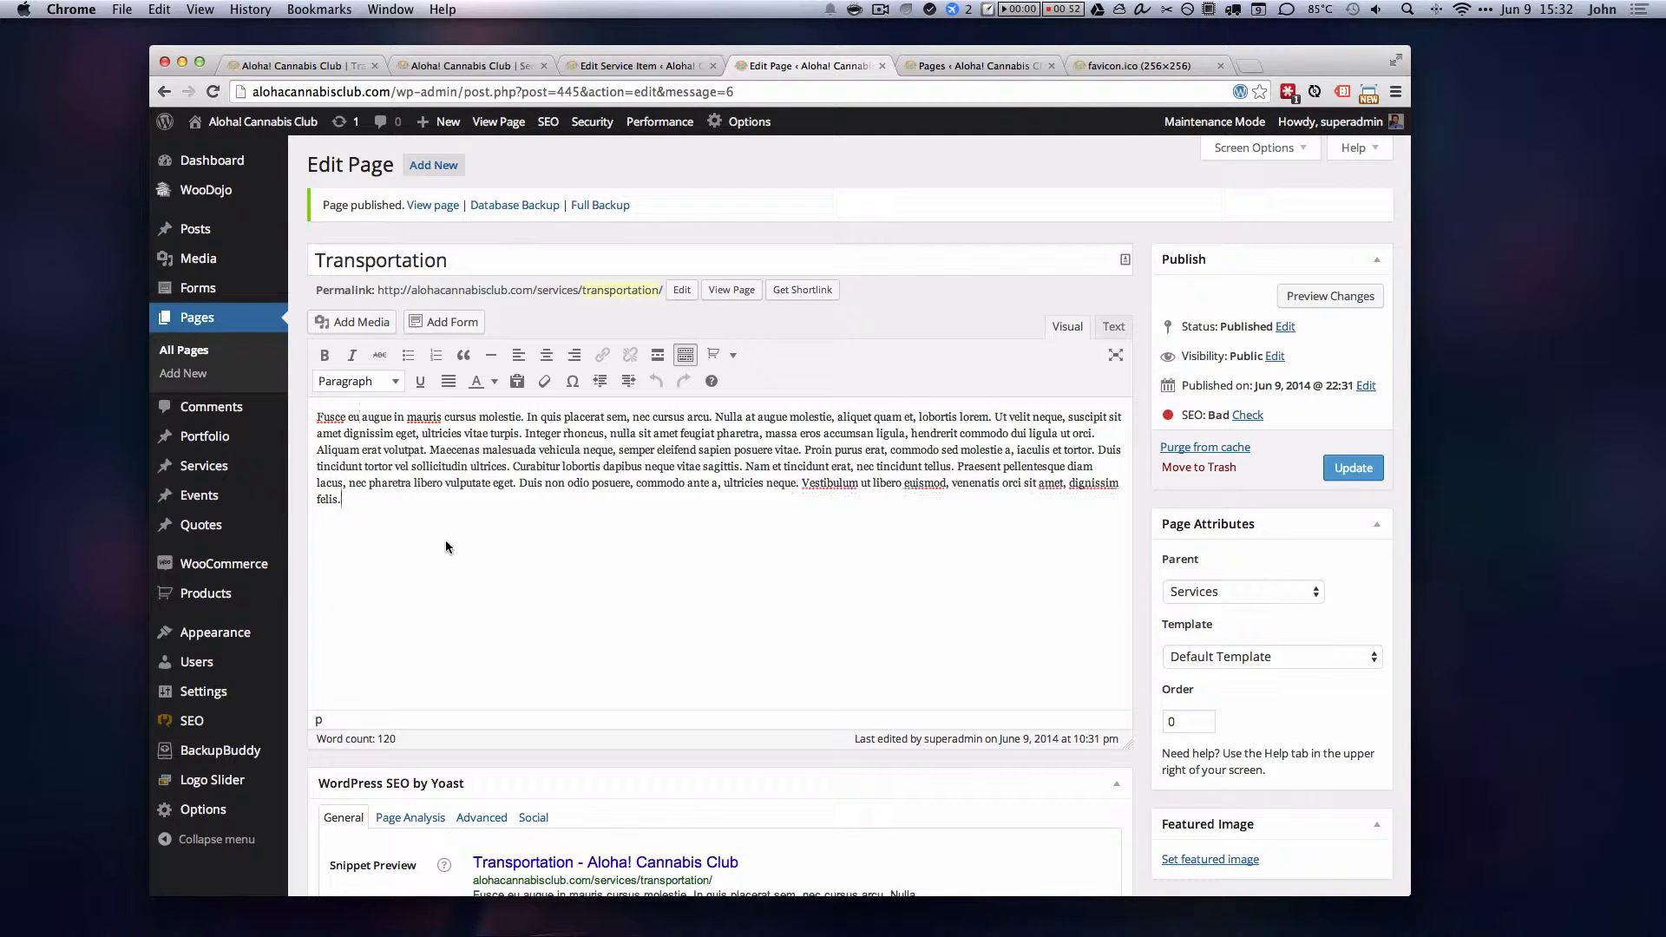
{"action": "left_click", "coordinate": [335, 322]}
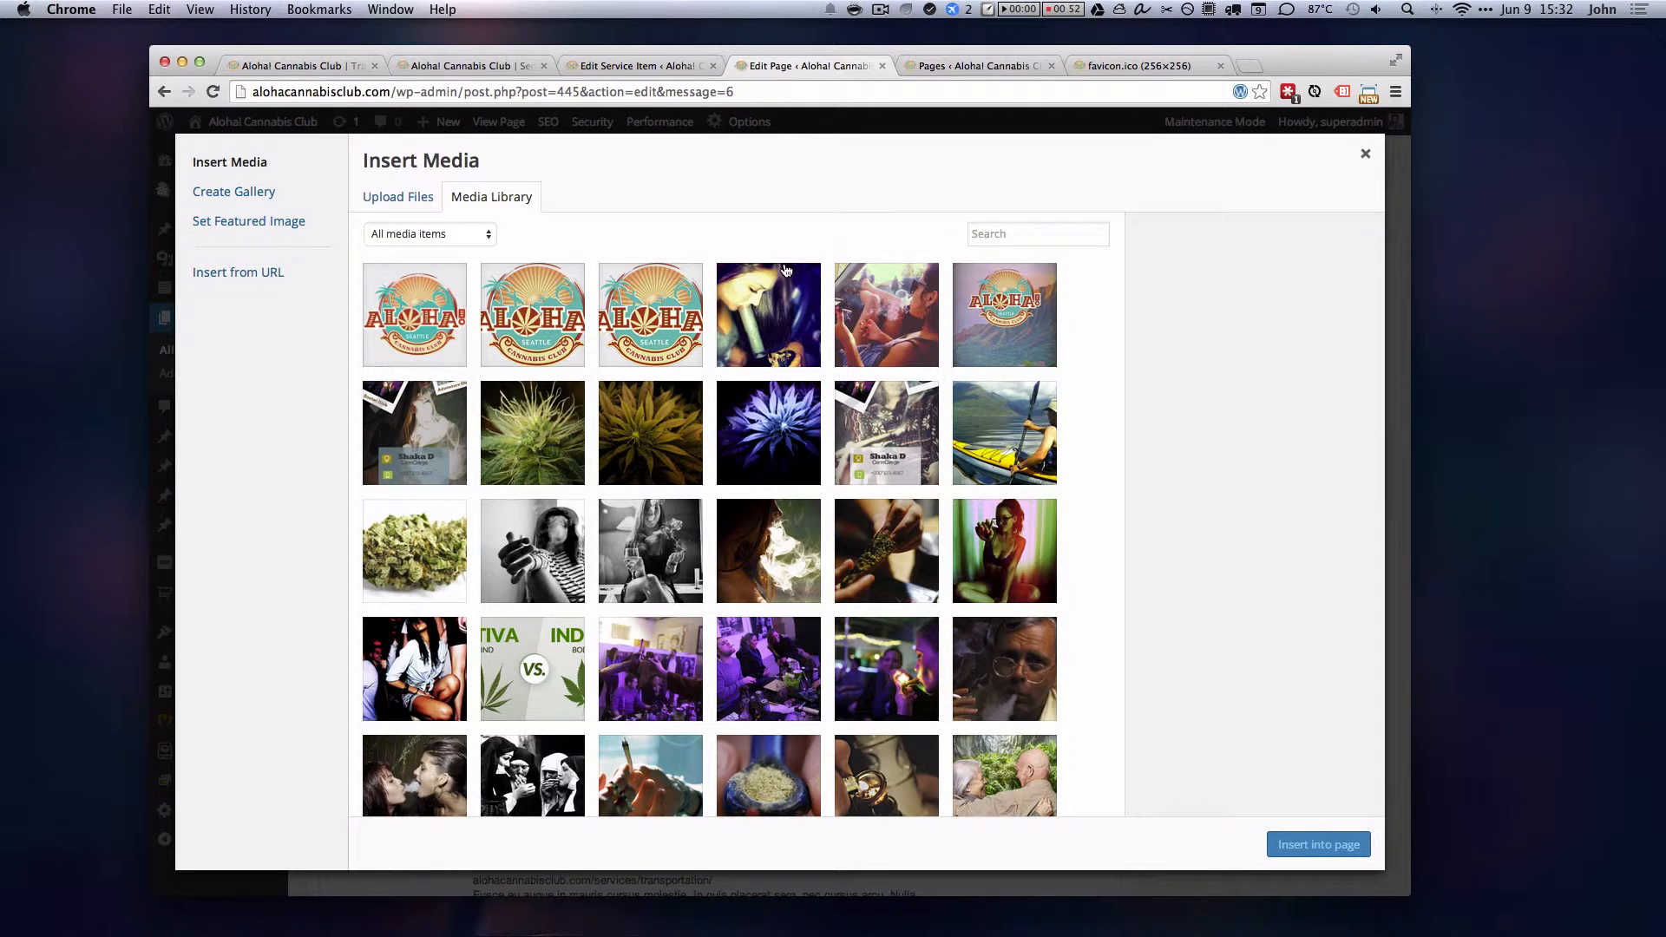
{"action": "left_click", "coordinate": [781, 291]}
{"action": "left_click", "coordinate": [1289, 800]}
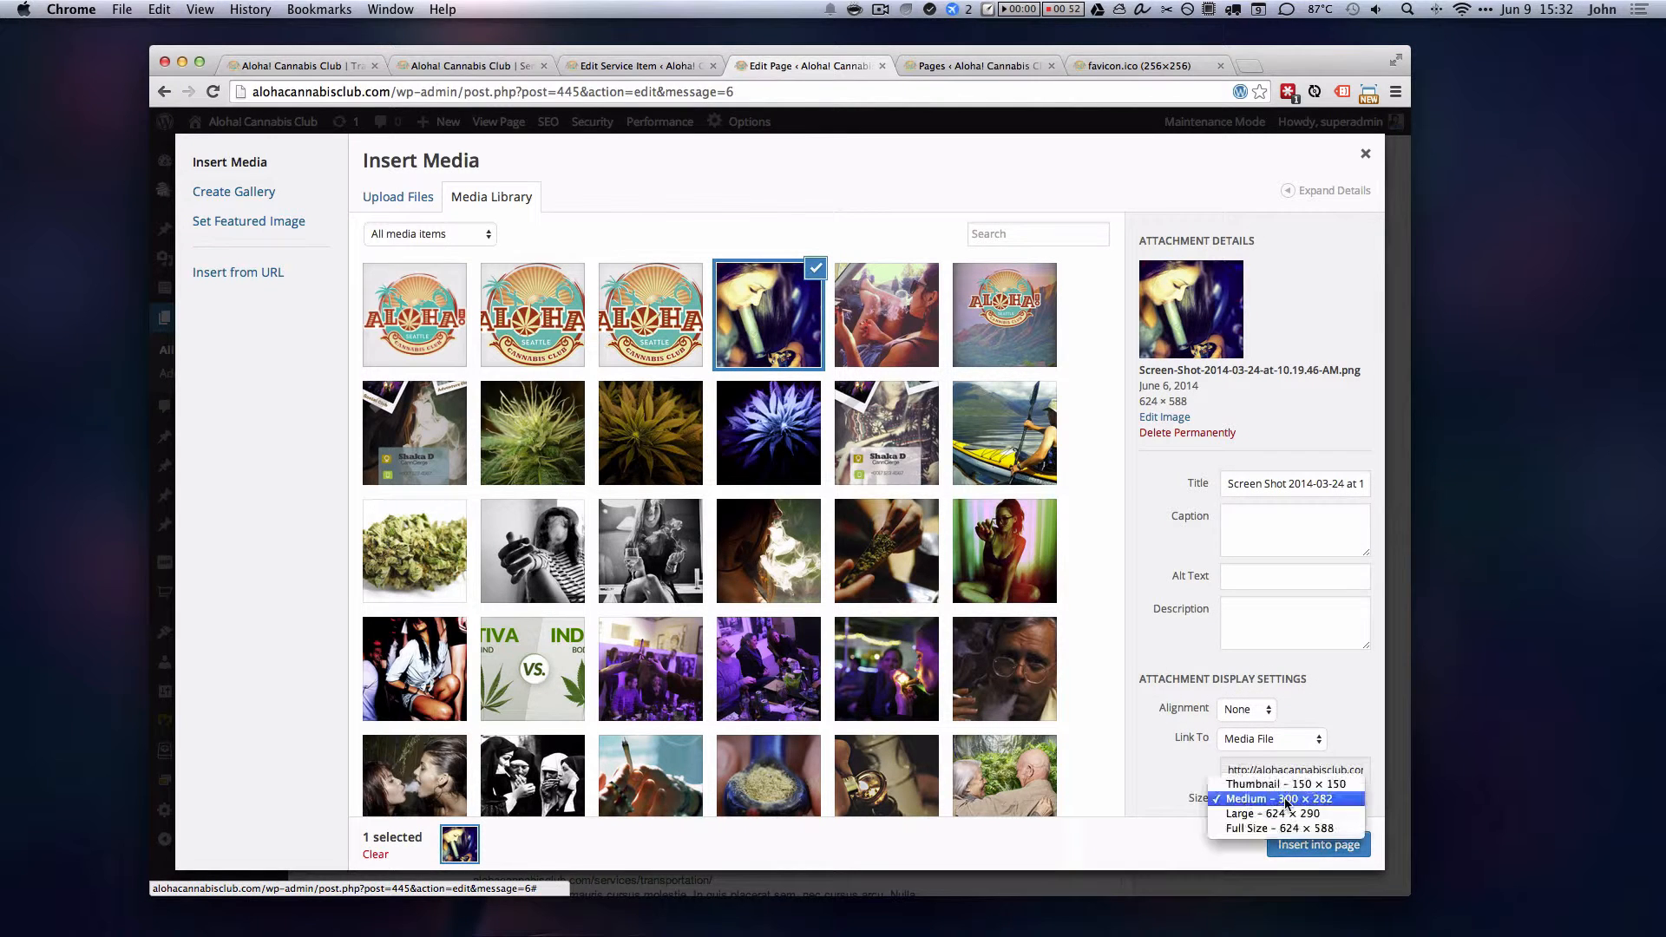
{"action": "left_click", "coordinate": [1287, 801]}
{"action": "left_click", "coordinate": [1319, 846]}
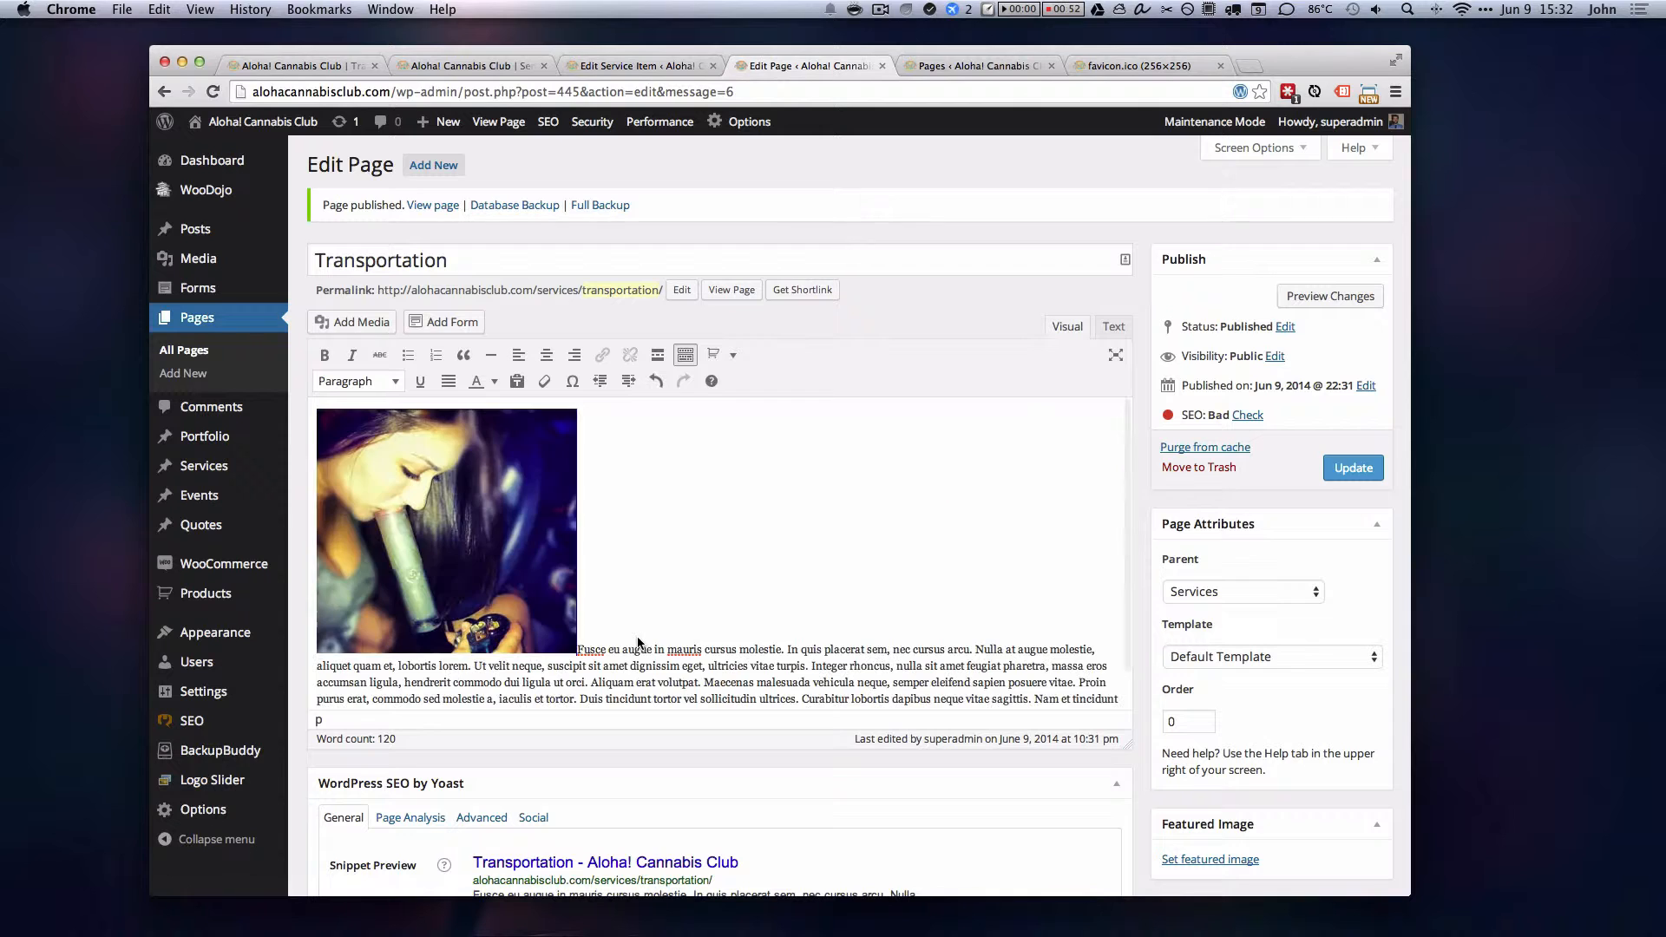
Step: Align the inserted image left, set its link to None, and update the Transportation page
{"action": "left_click", "coordinate": [441, 506]}
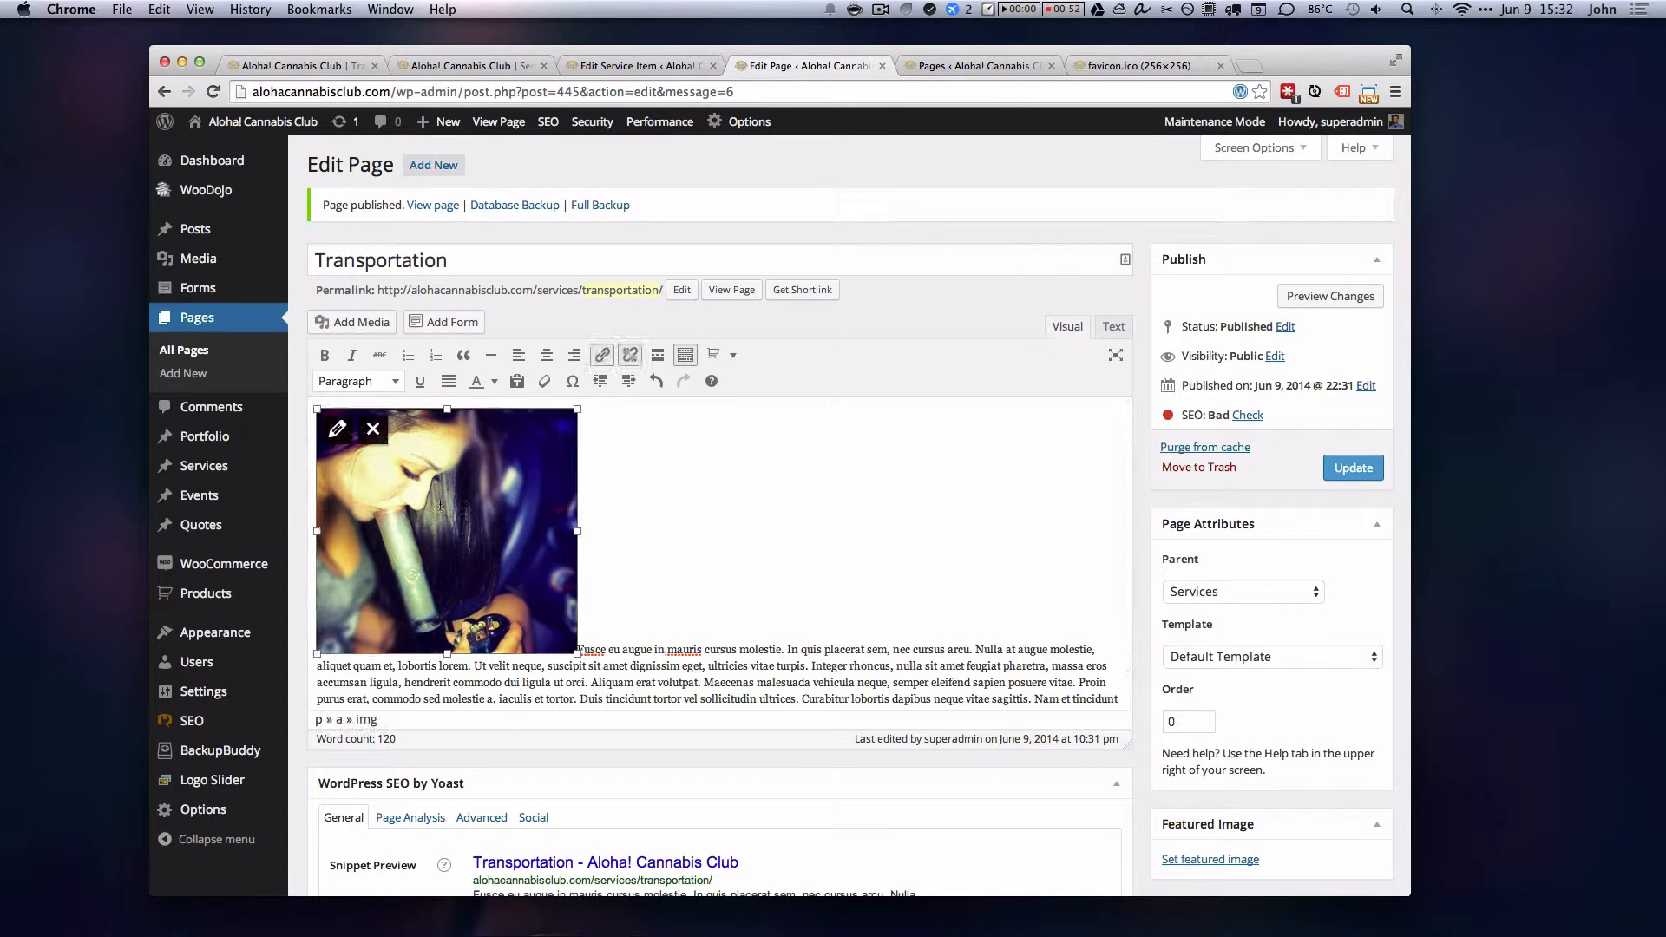
{"action": "left_click", "coordinate": [339, 431]}
{"action": "left_click", "coordinate": [447, 356]}
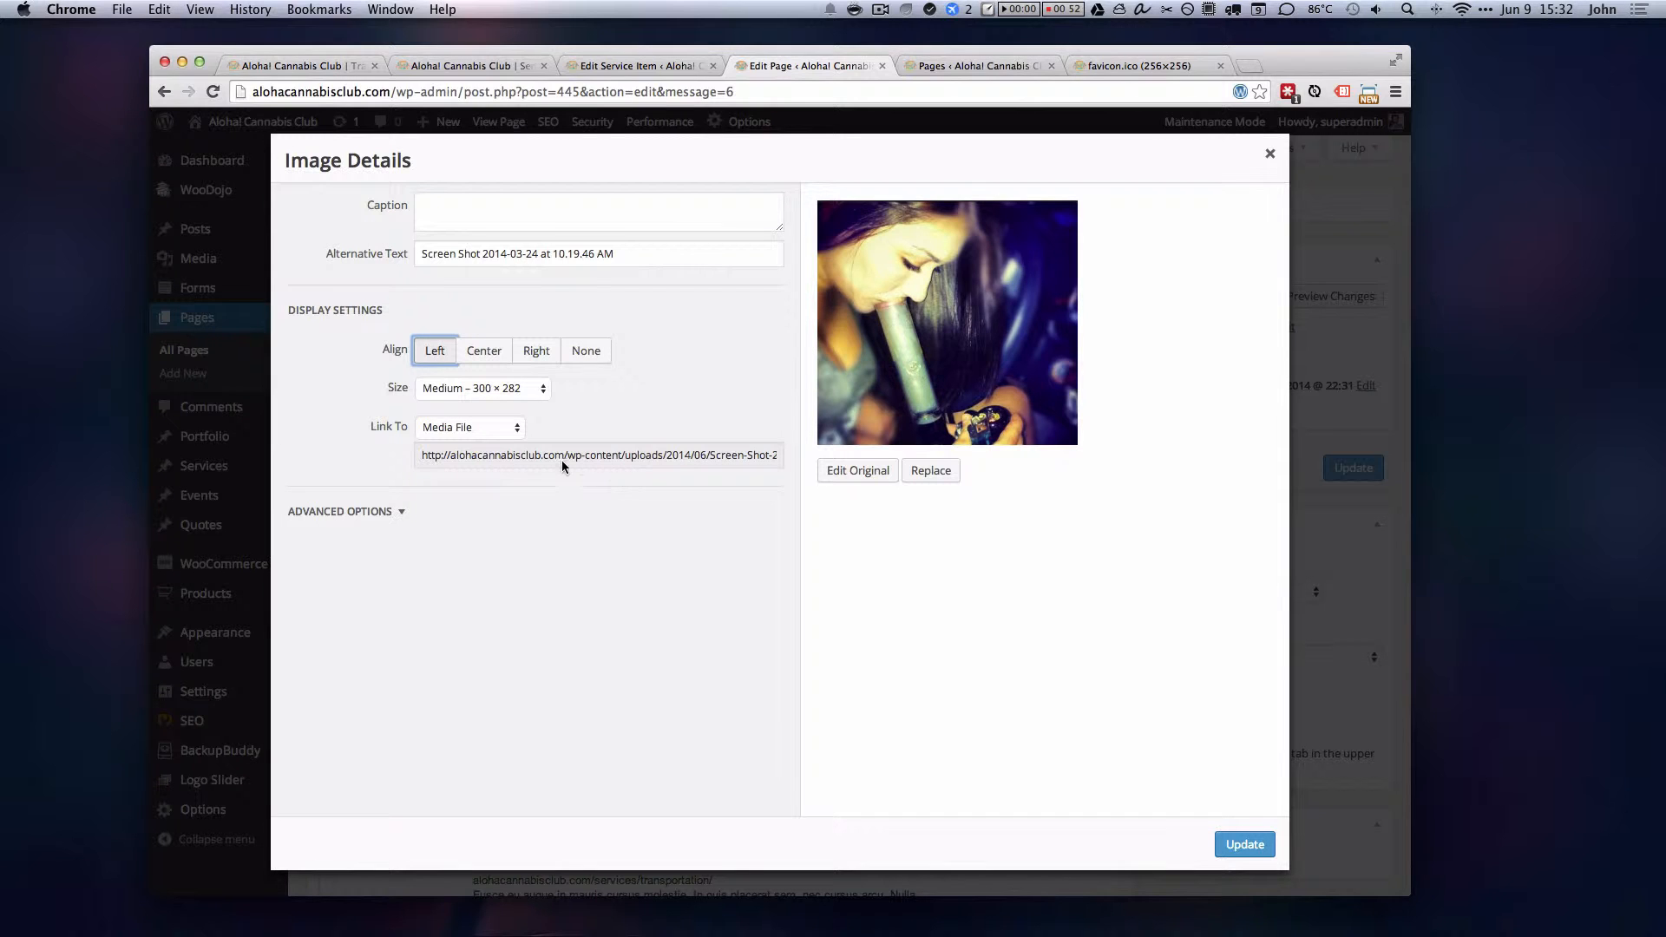
{"action": "left_click", "coordinate": [470, 427]}
{"action": "left_click", "coordinate": [438, 472]}
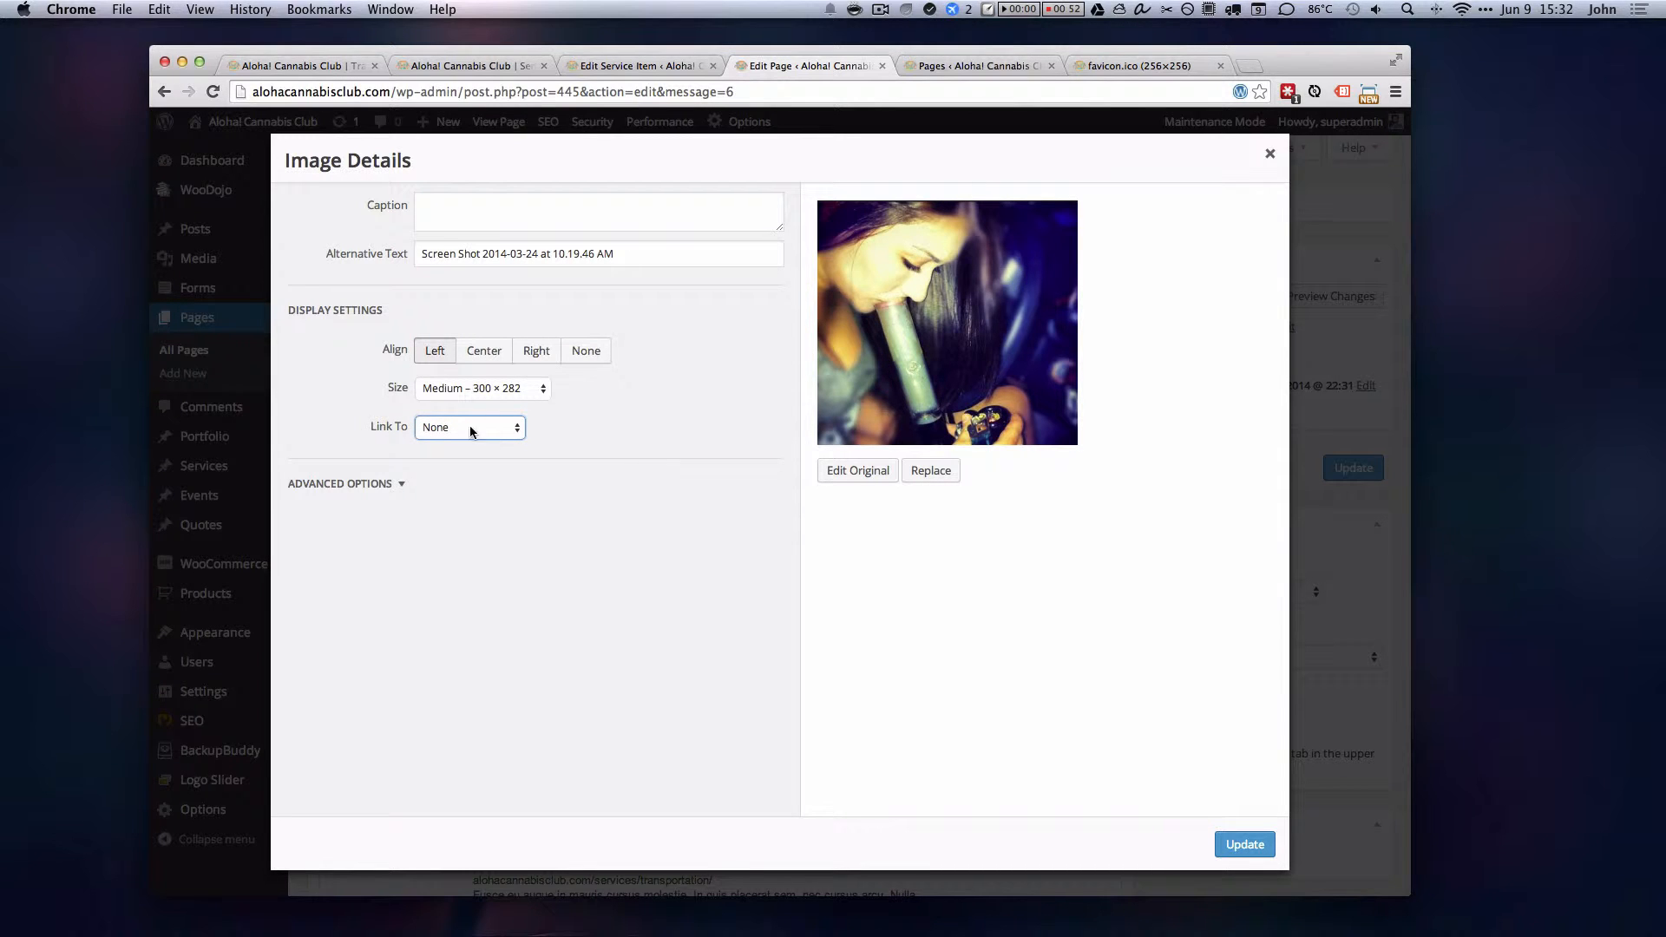
{"action": "left_click", "coordinate": [1245, 845]}
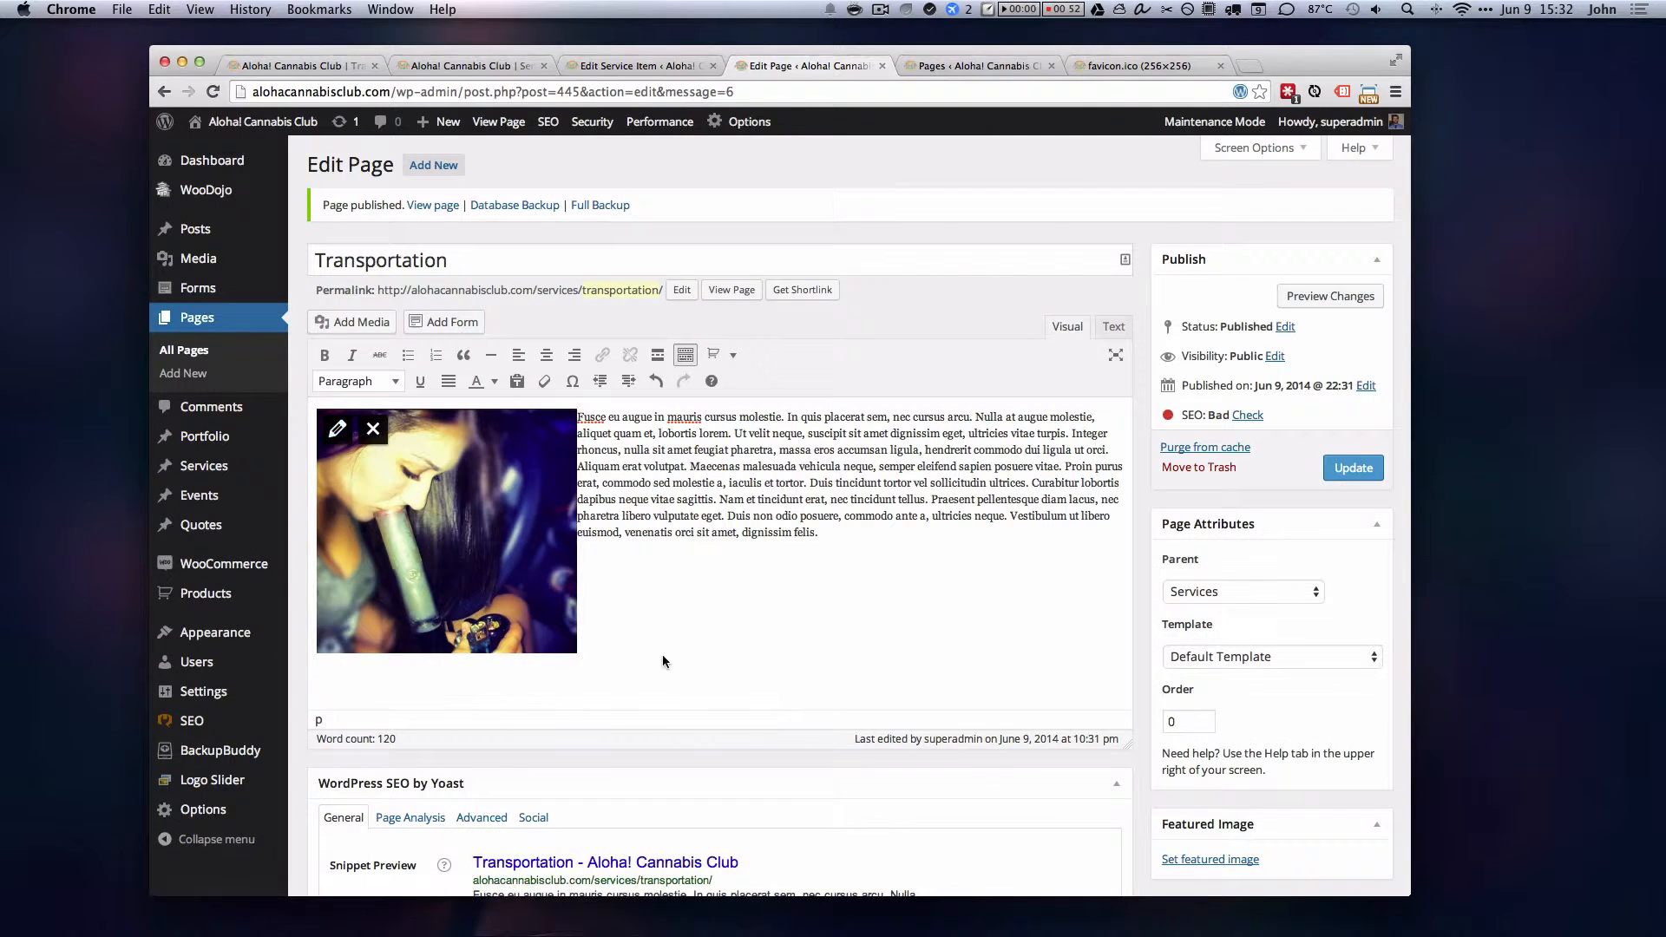
{"action": "left_click", "coordinate": [1350, 468]}
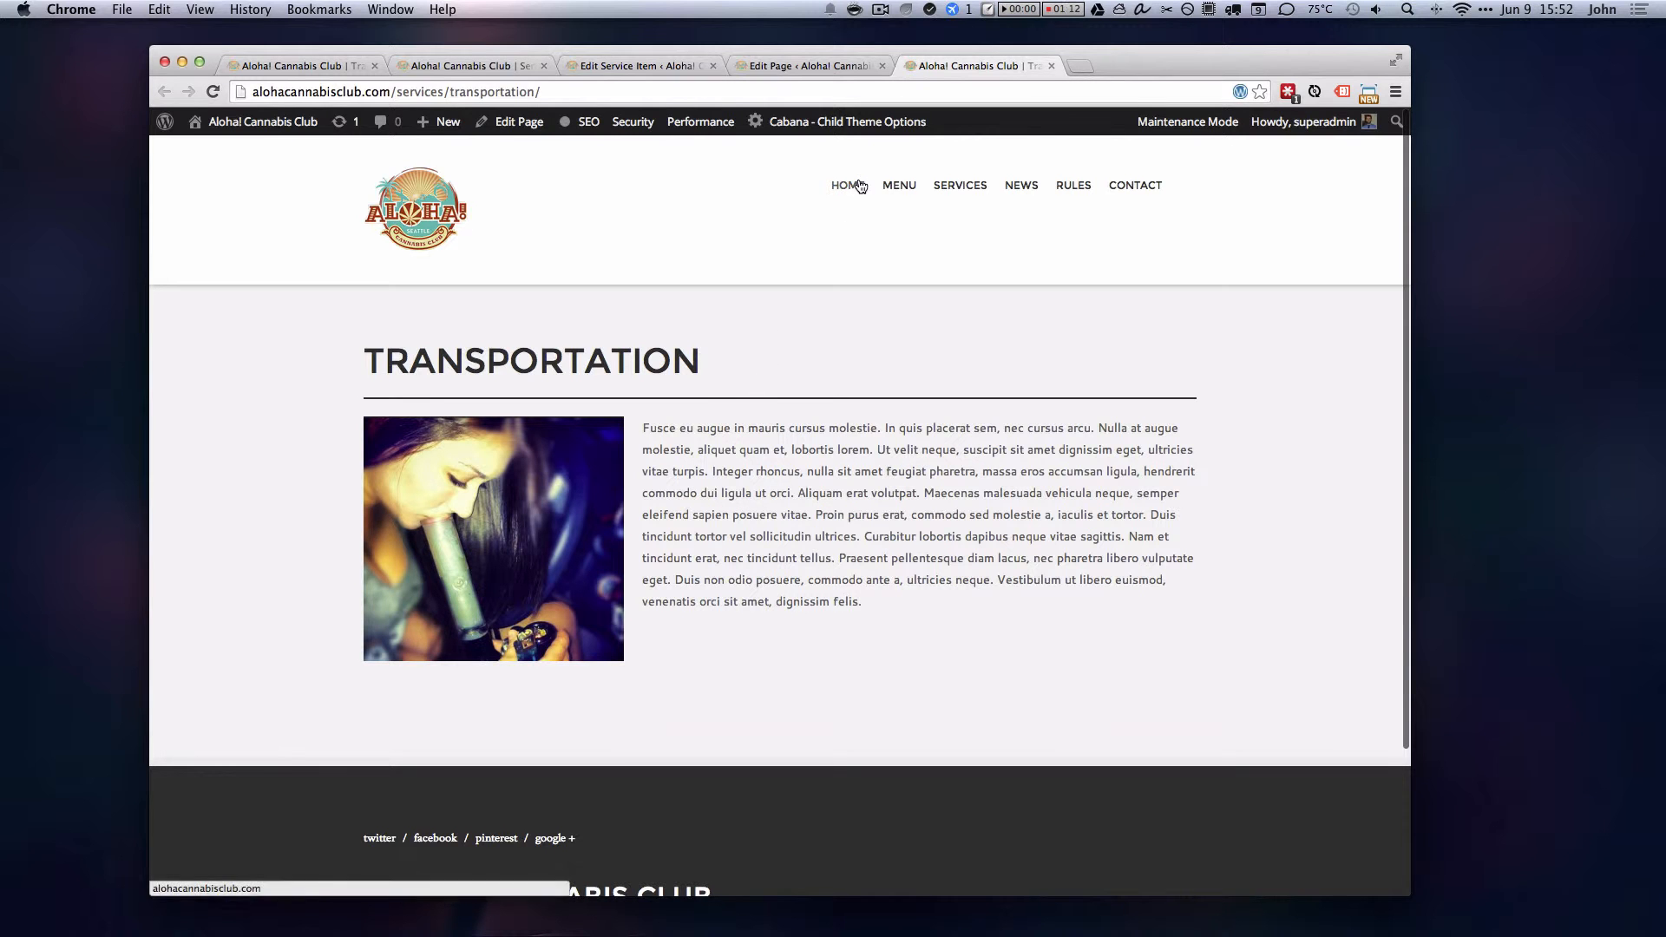
Step: Return to the live homepage and open the Transportation page through its service link again
{"action": "left_click", "coordinate": [848, 186]}
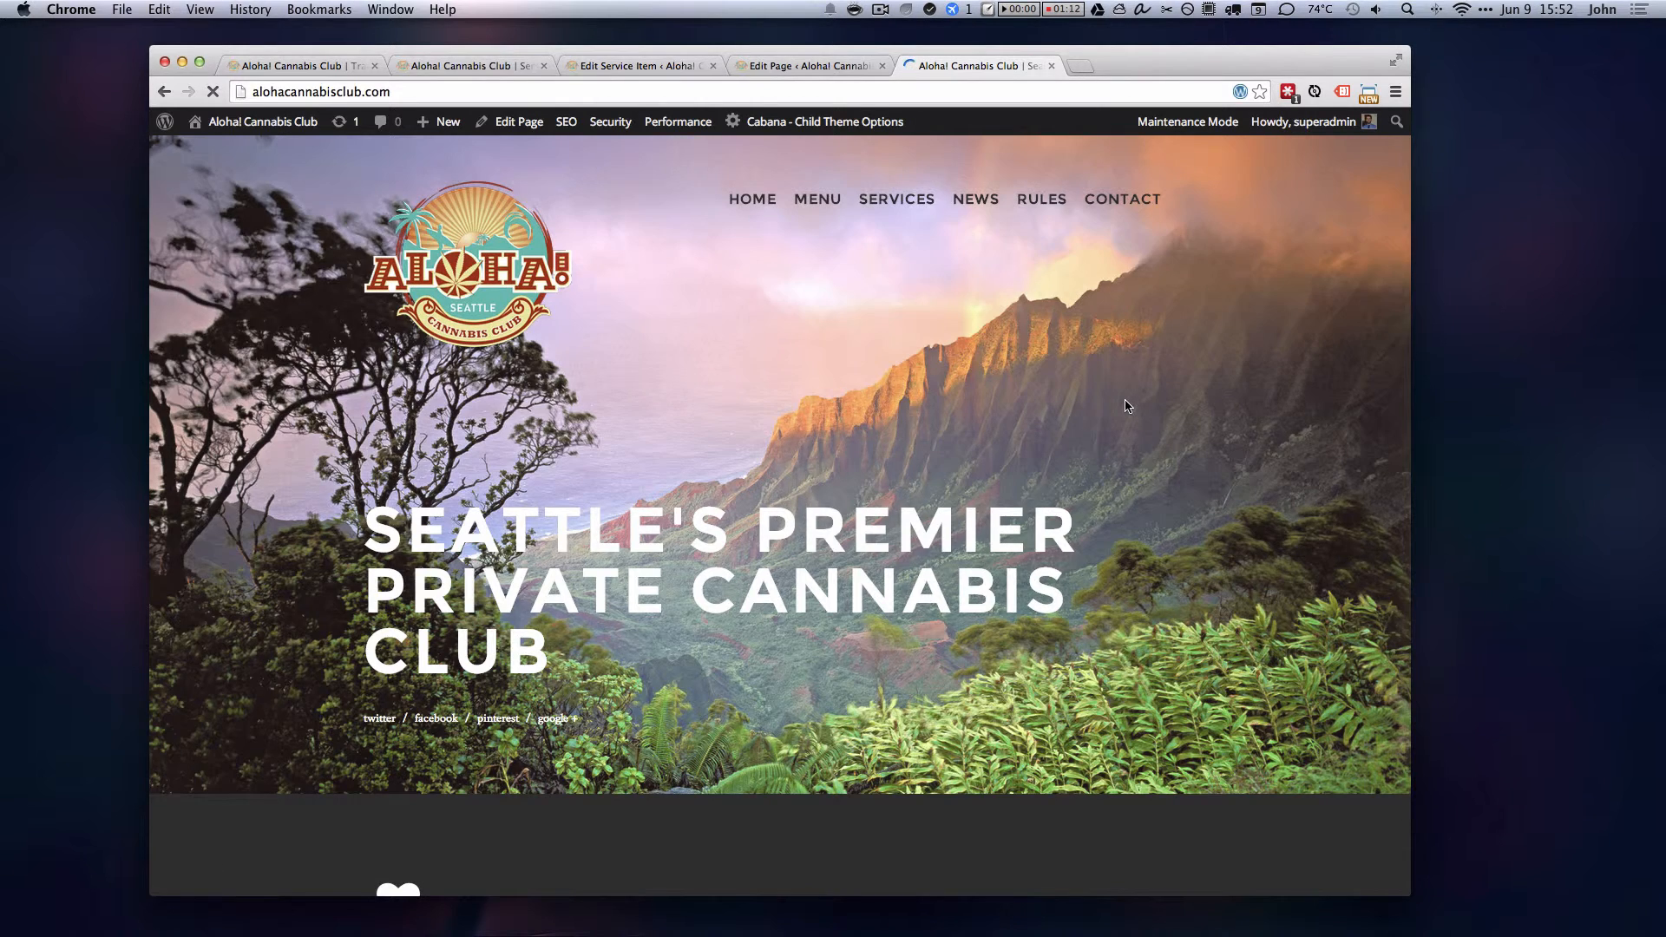
{"action": "scroll", "coordinate": [1126, 406], "scroll_direction": "down", "scroll_amount": 15}
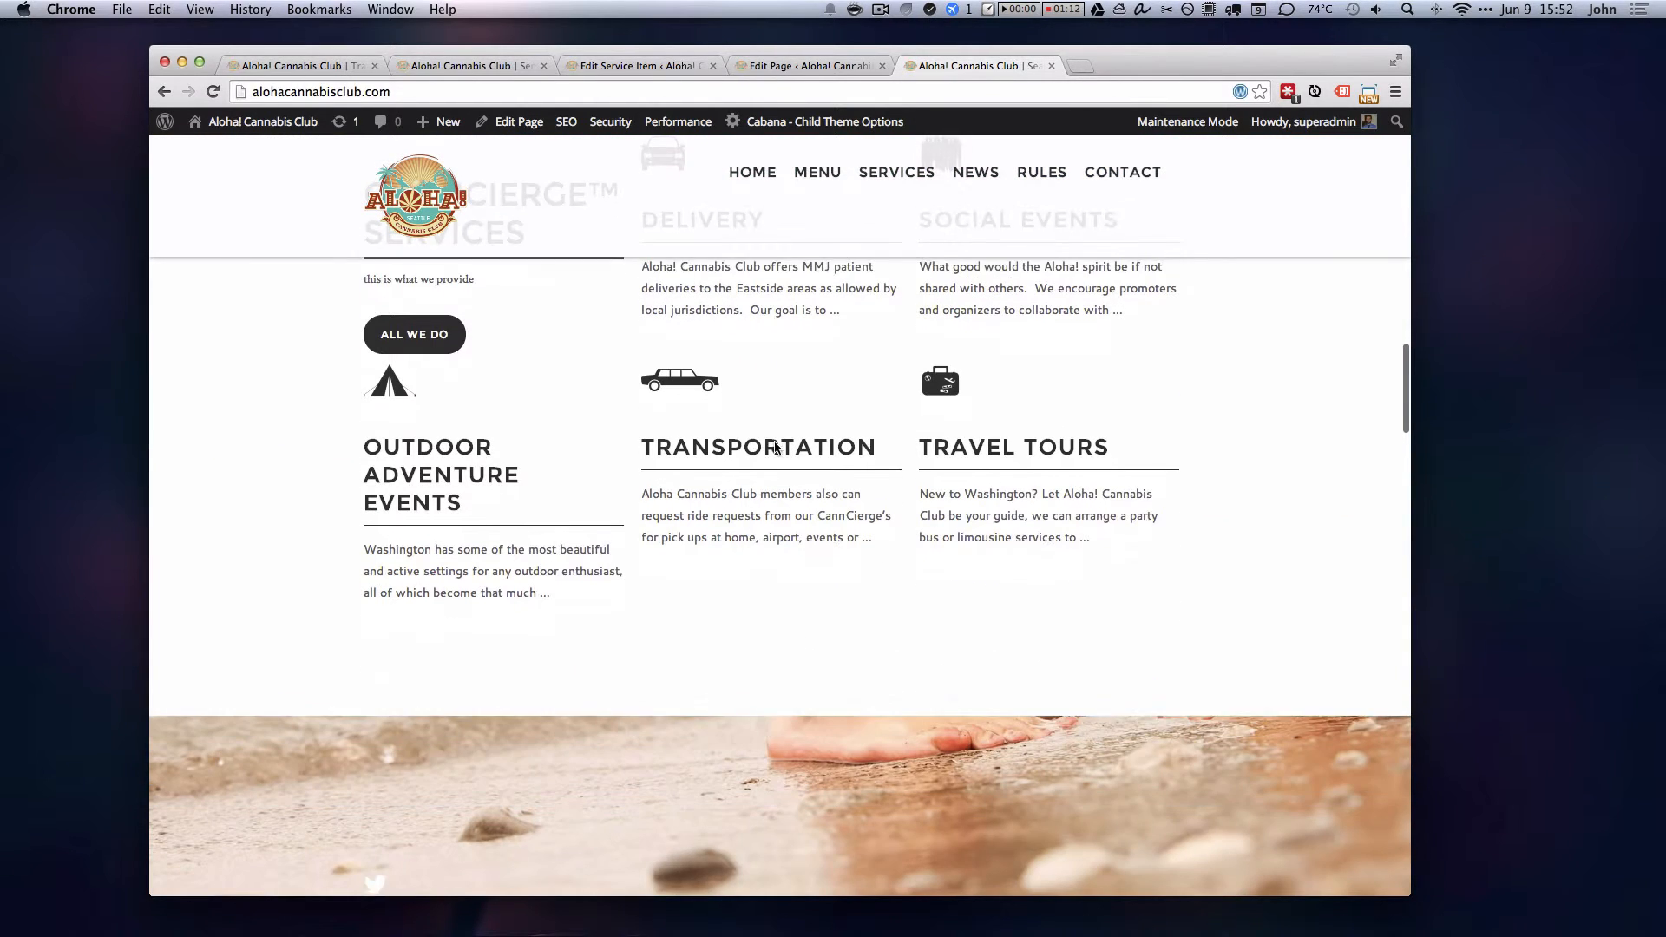
{"action": "left_click", "coordinate": [750, 426]}
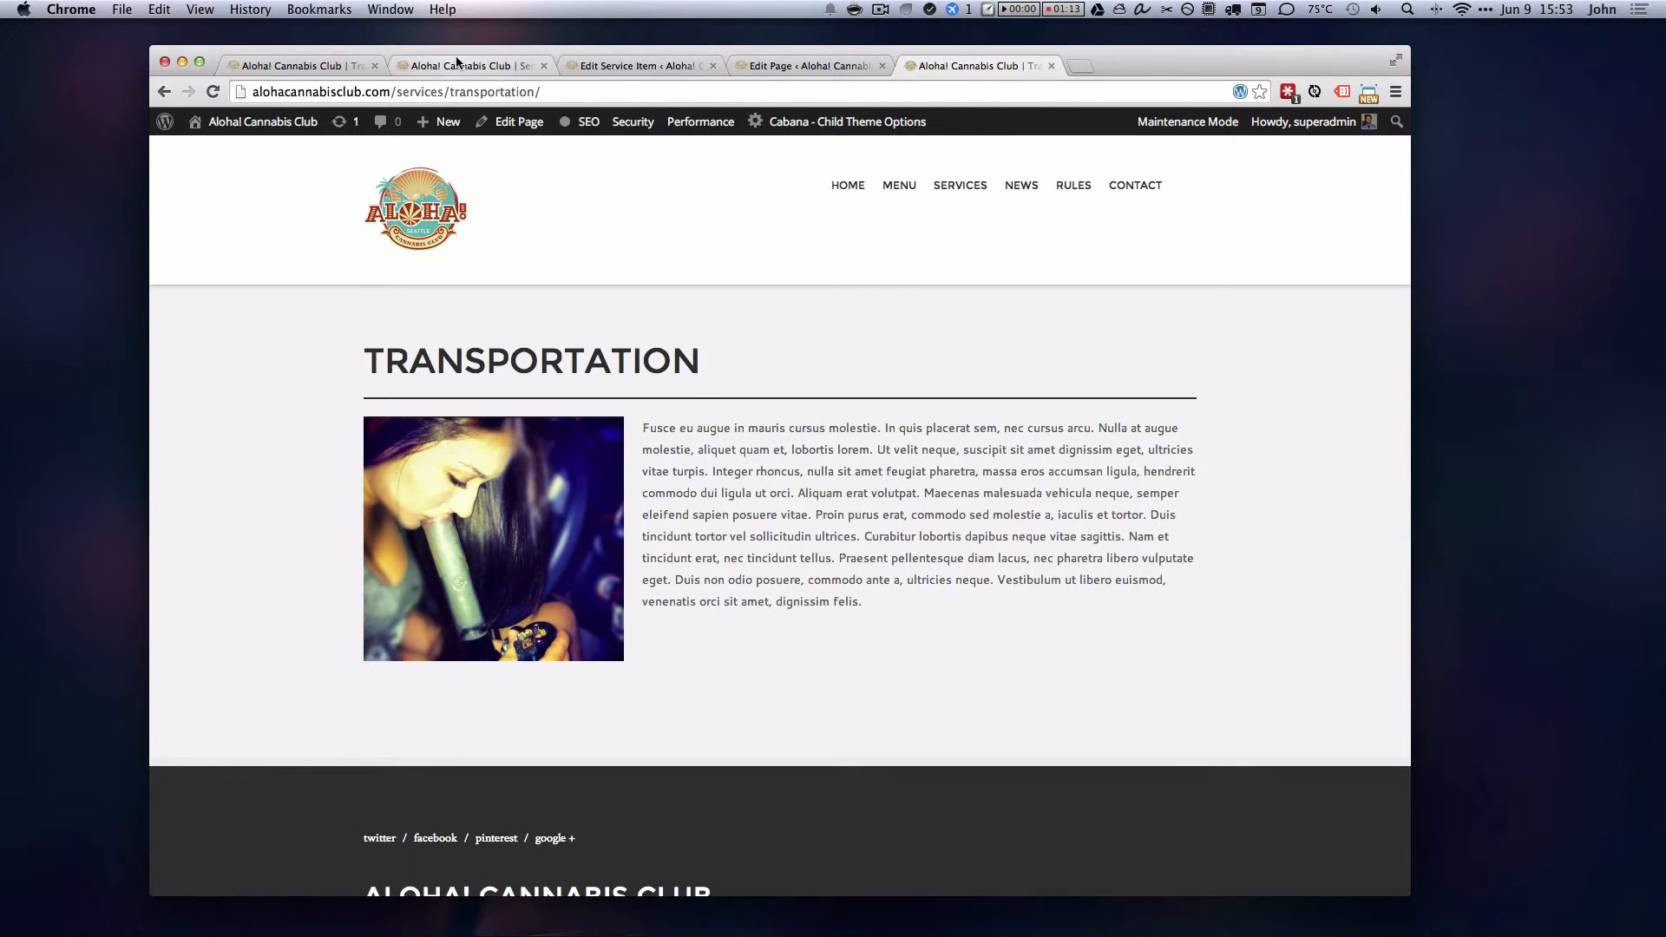
Step: Look through the service descriptions and lists on the live Services page
{"action": "left_click", "coordinate": [512, 66]}
{"action": "scroll", "coordinate": [1048, 404], "scroll_direction": "down", "scroll_amount": 10}
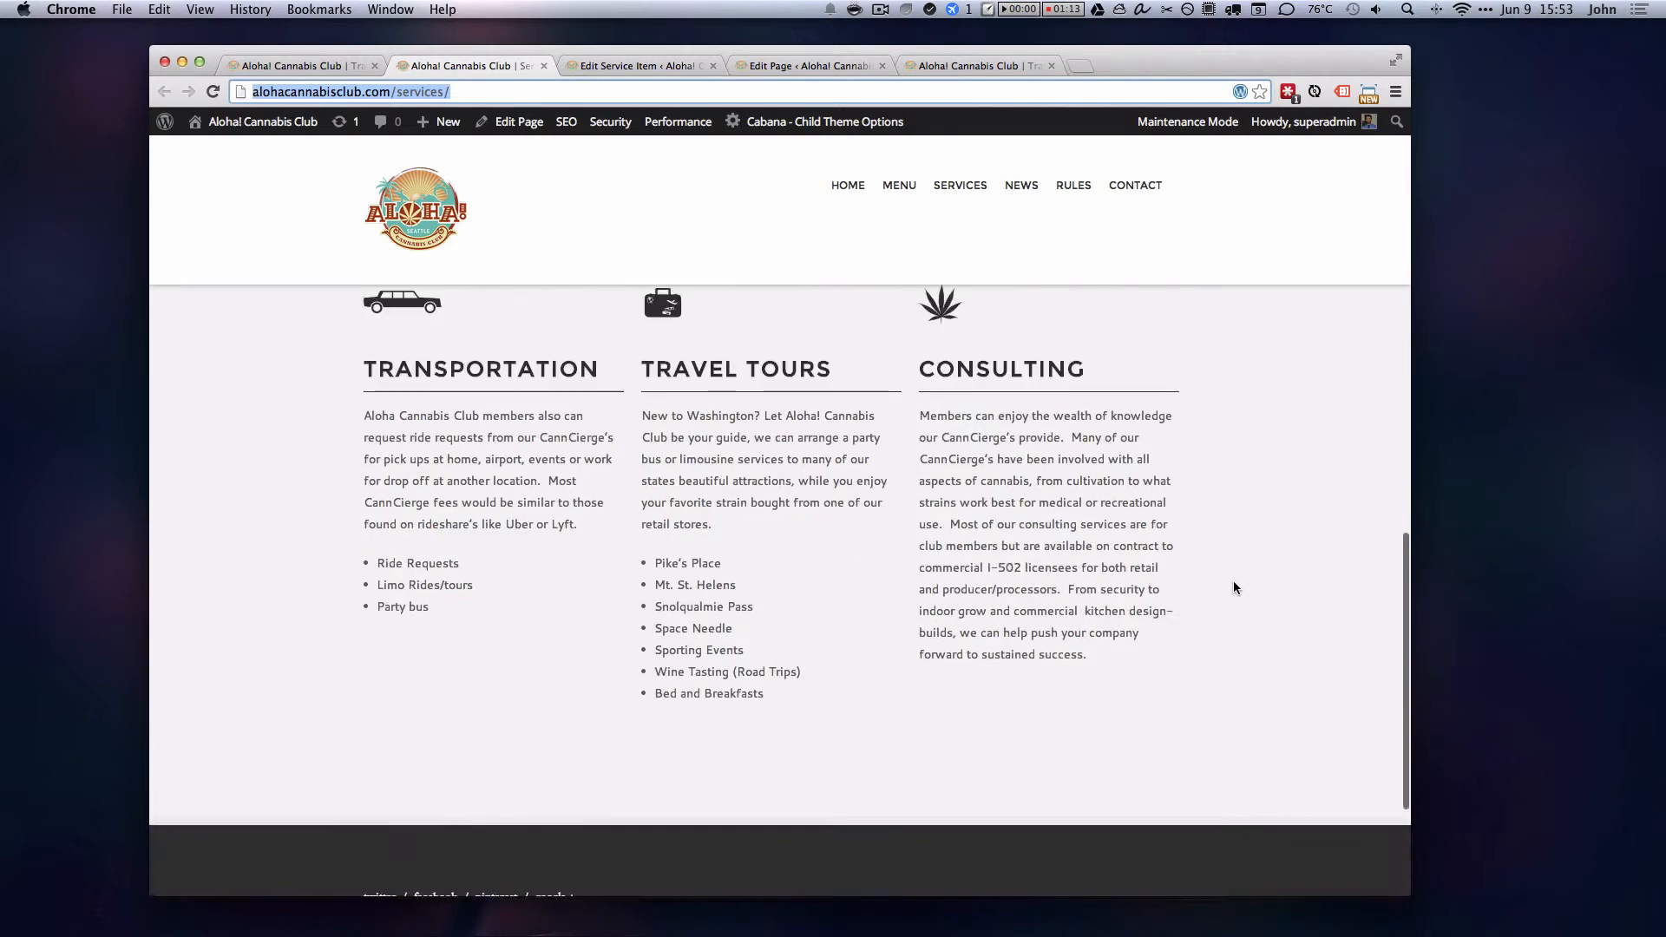
{"action": "scroll", "coordinate": [1233, 580], "scroll_direction": "up", "scroll_amount": 12}
{"action": "scroll", "coordinate": [1340, 491], "scroll_direction": "down", "scroll_amount": 3}
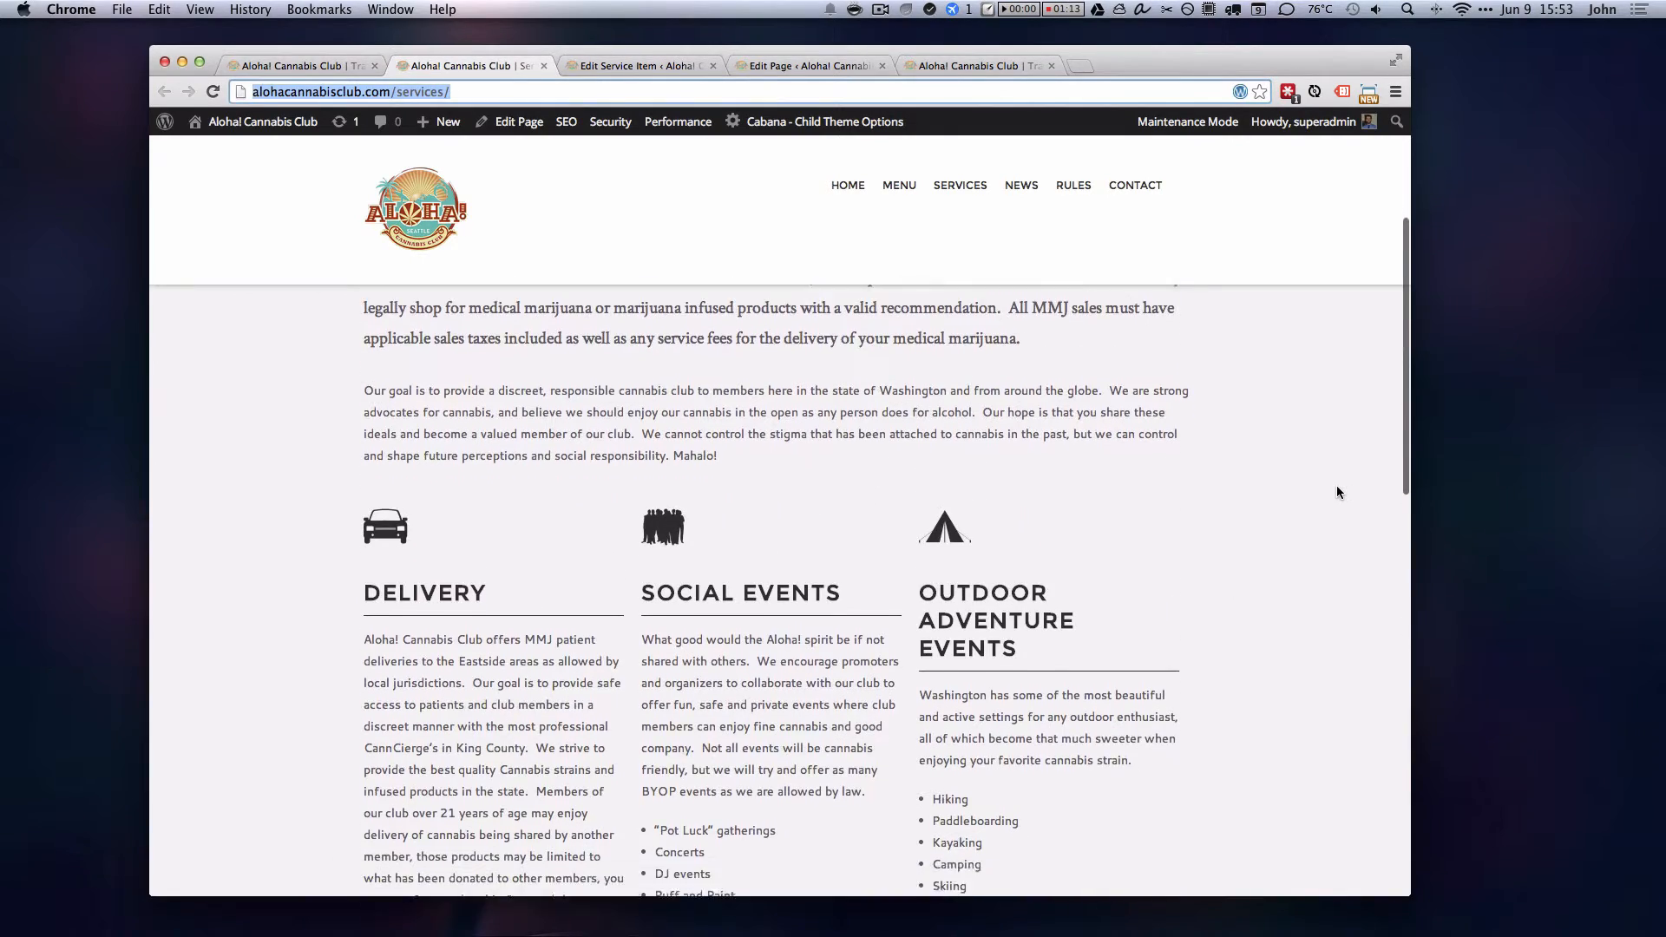
{"action": "scroll", "coordinate": [727, 736], "scroll_direction": "down", "scroll_amount": 5}
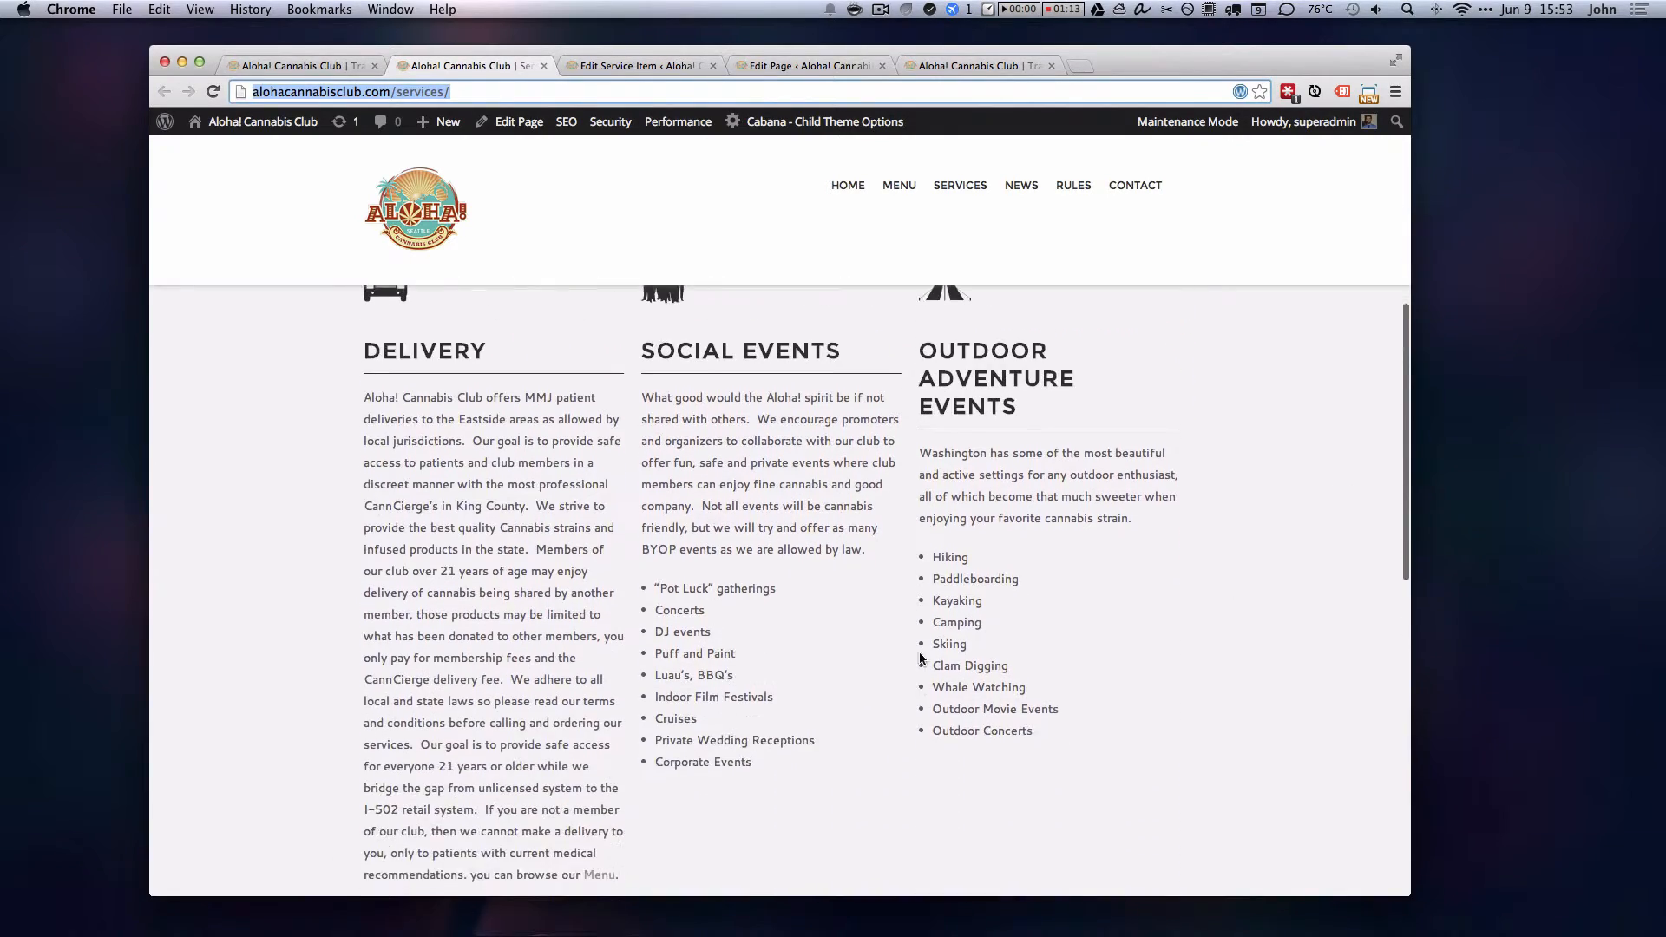
Step: Look through the rest of the live Services page and review the layout of the live Transportation page
{"action": "scroll", "coordinate": [718, 620], "scroll_direction": "down", "scroll_amount": 2}
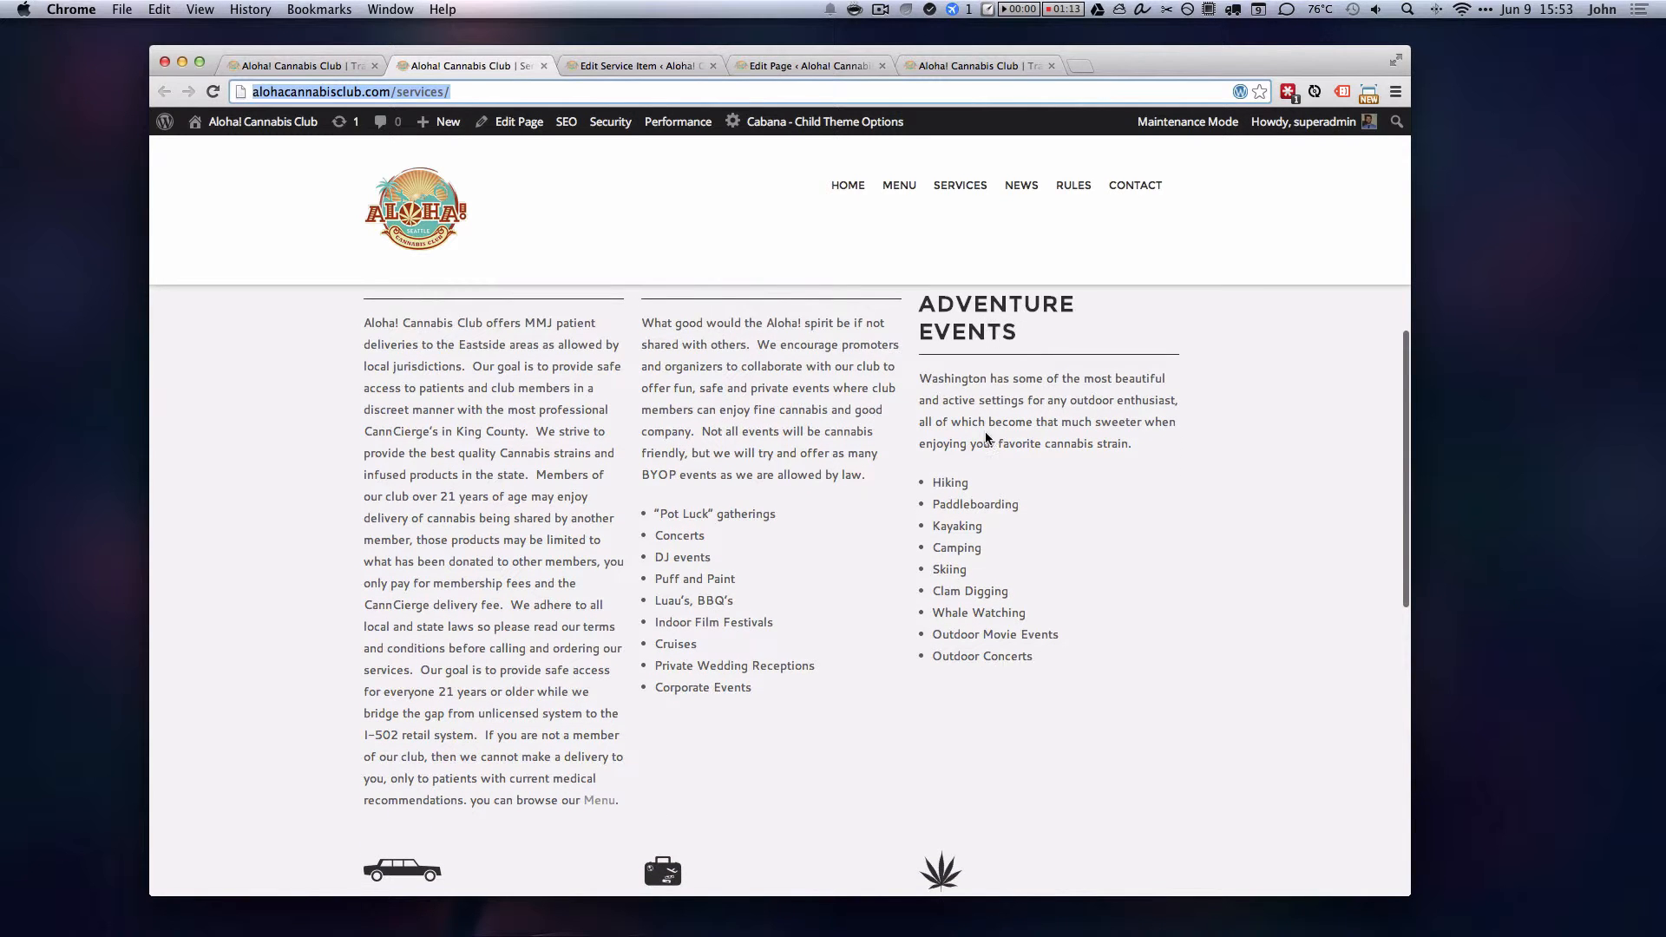
{"action": "scroll", "coordinate": [986, 431], "scroll_direction": "down", "scroll_amount": 15}
{"action": "left_click", "coordinate": [925, 68]}
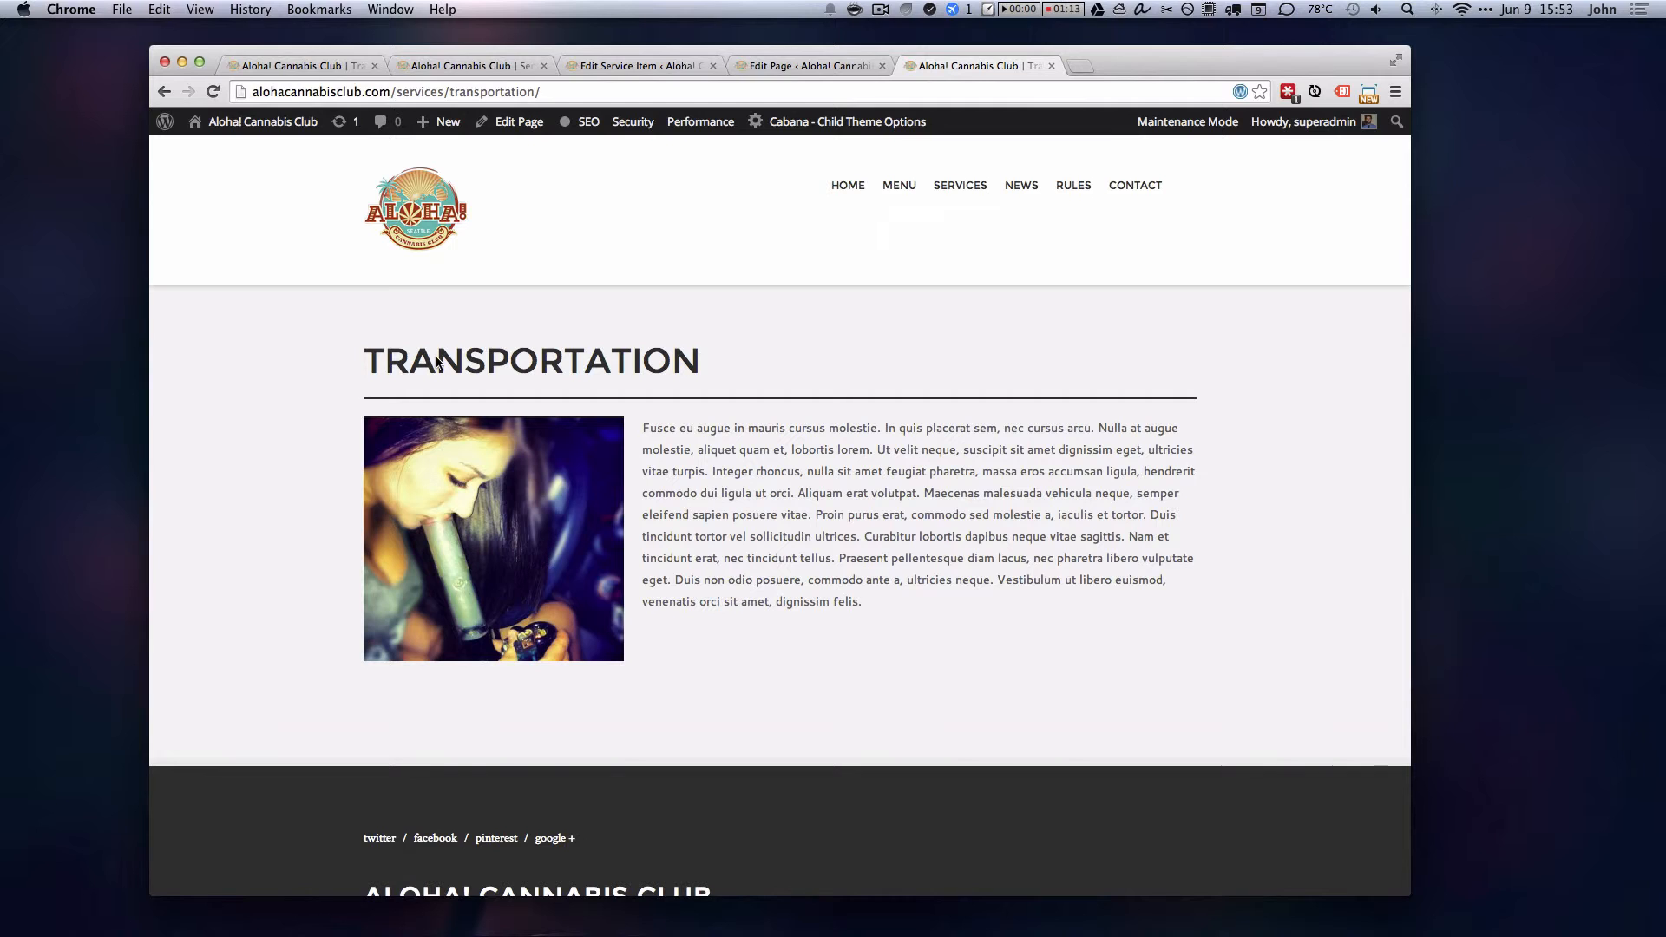
{"action": "scroll", "coordinate": [862, 535], "scroll_direction": "down", "scroll_amount": 3}
{"action": "scroll", "coordinate": [1154, 676], "scroll_direction": "up", "scroll_amount": 3}
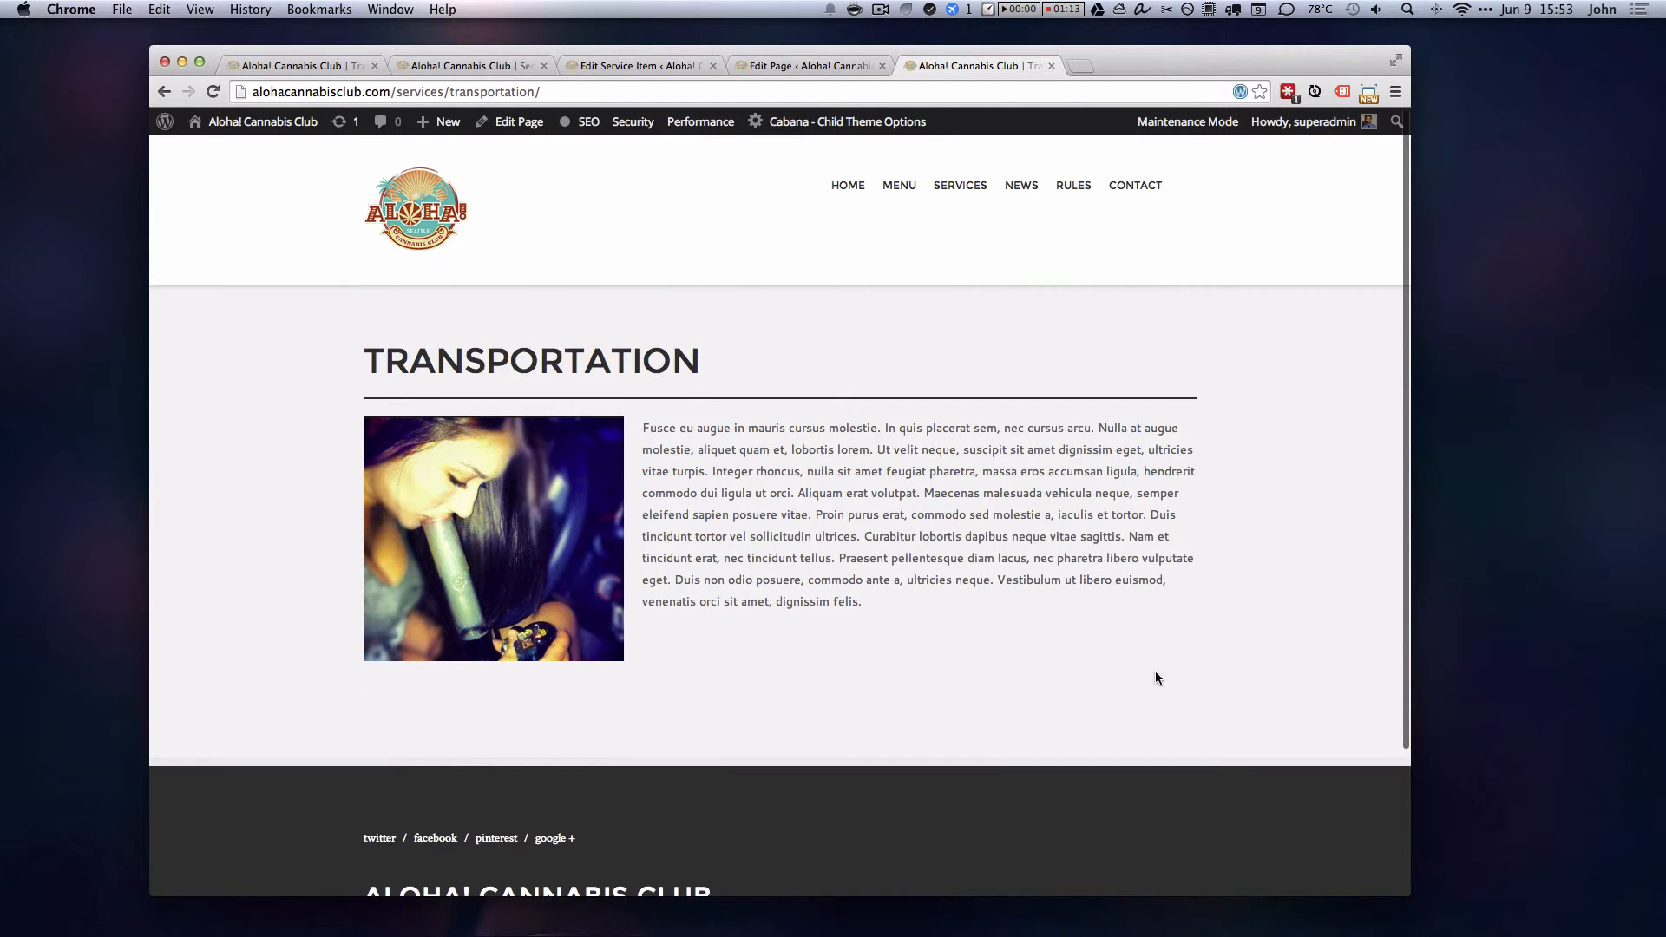
{"action": "scroll", "coordinate": [1154, 673], "scroll_direction": "down", "scroll_amount": 3}
{"action": "scroll", "coordinate": [1144, 705], "scroll_direction": "up", "scroll_amount": 3}
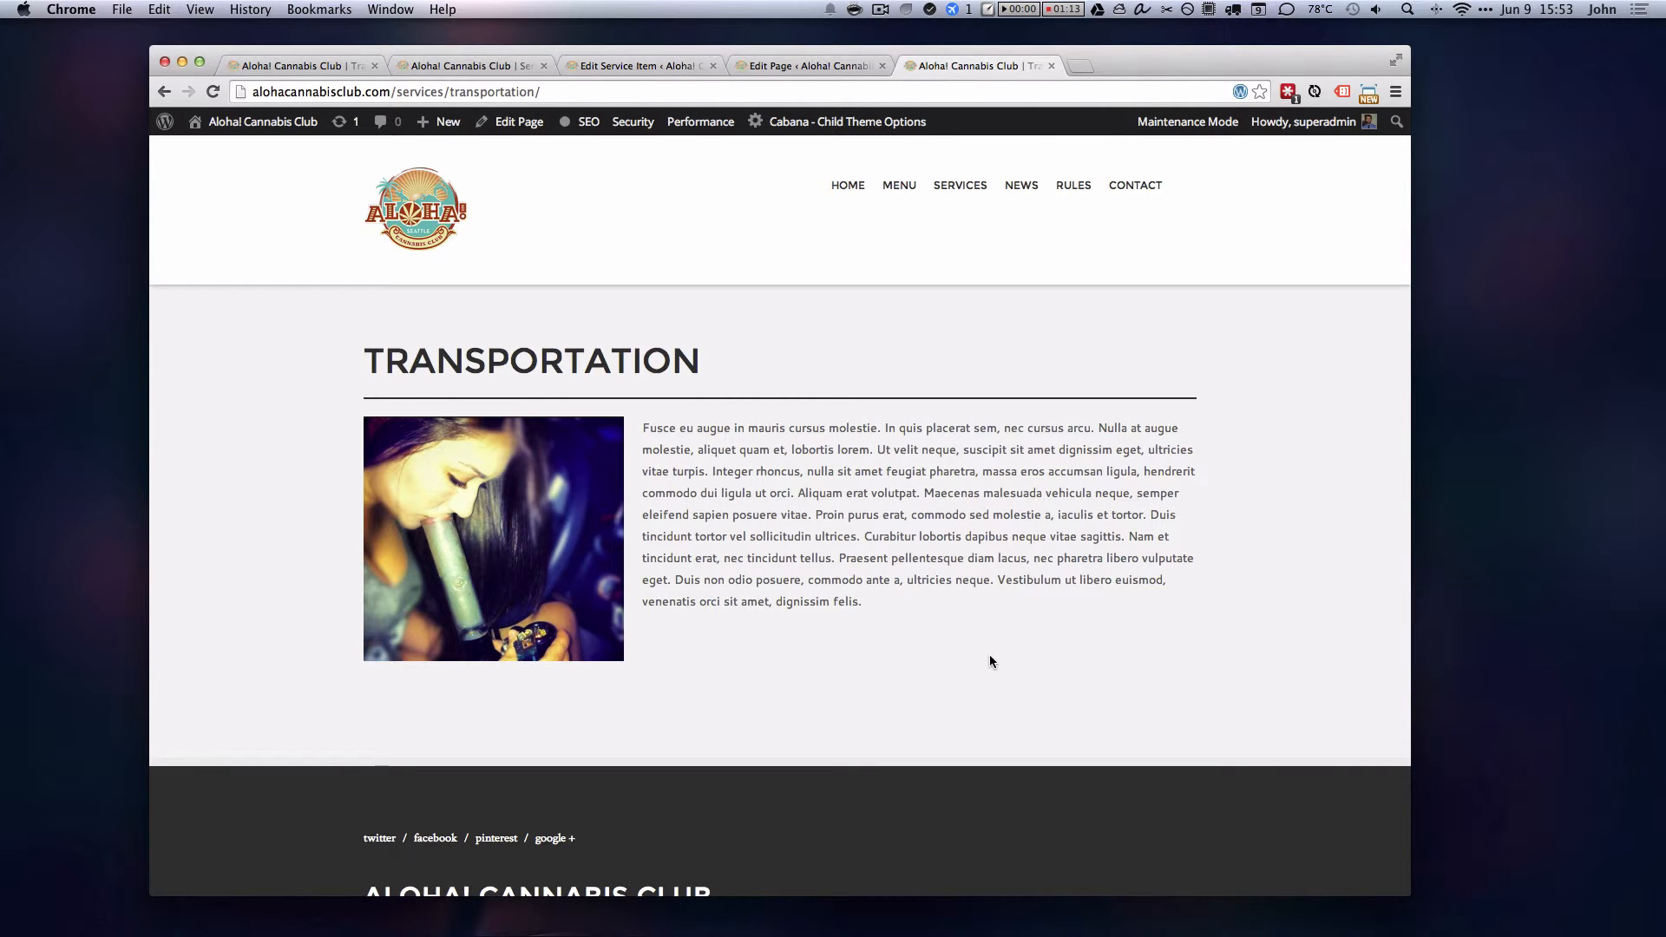
Step: Return to editing the Transportation service item and examine the Service Icon shortcode in its Service Details
{"action": "left_click", "coordinate": [464, 66]}
{"action": "left_click", "coordinate": [598, 73]}
{"action": "scroll", "coordinate": [955, 538], "scroll_direction": "down", "scroll_amount": 1}
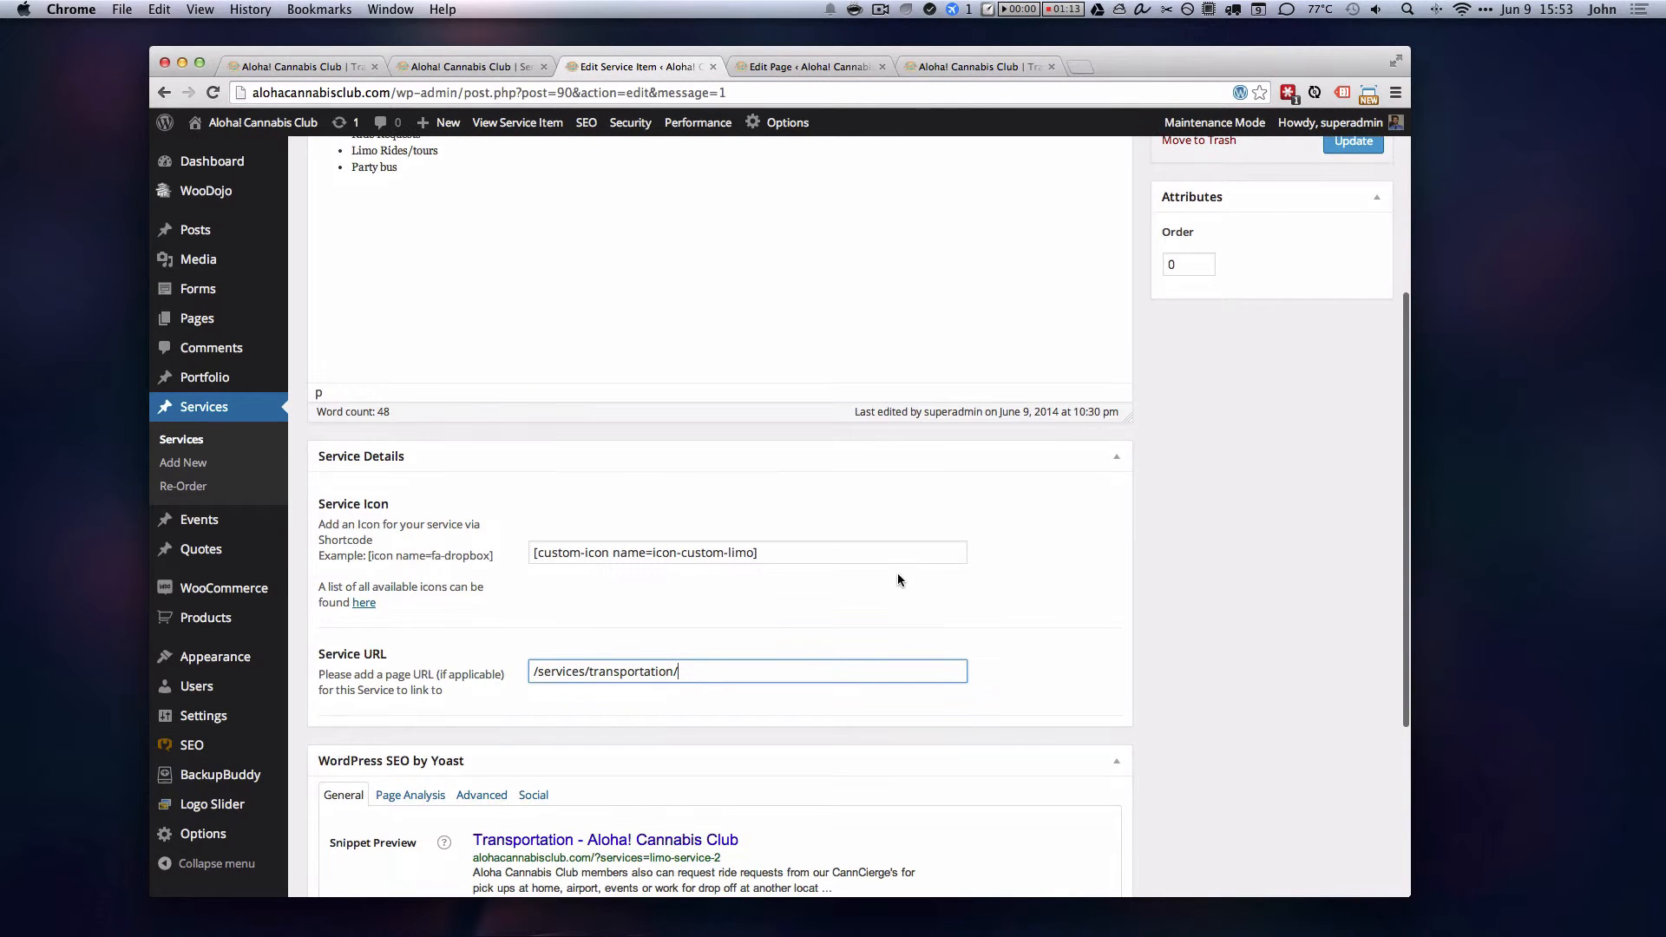
{"action": "left_click_drag", "start_coordinate": [534, 553], "coordinate": [901, 555]}
{"action": "left_click", "coordinate": [900, 555]}
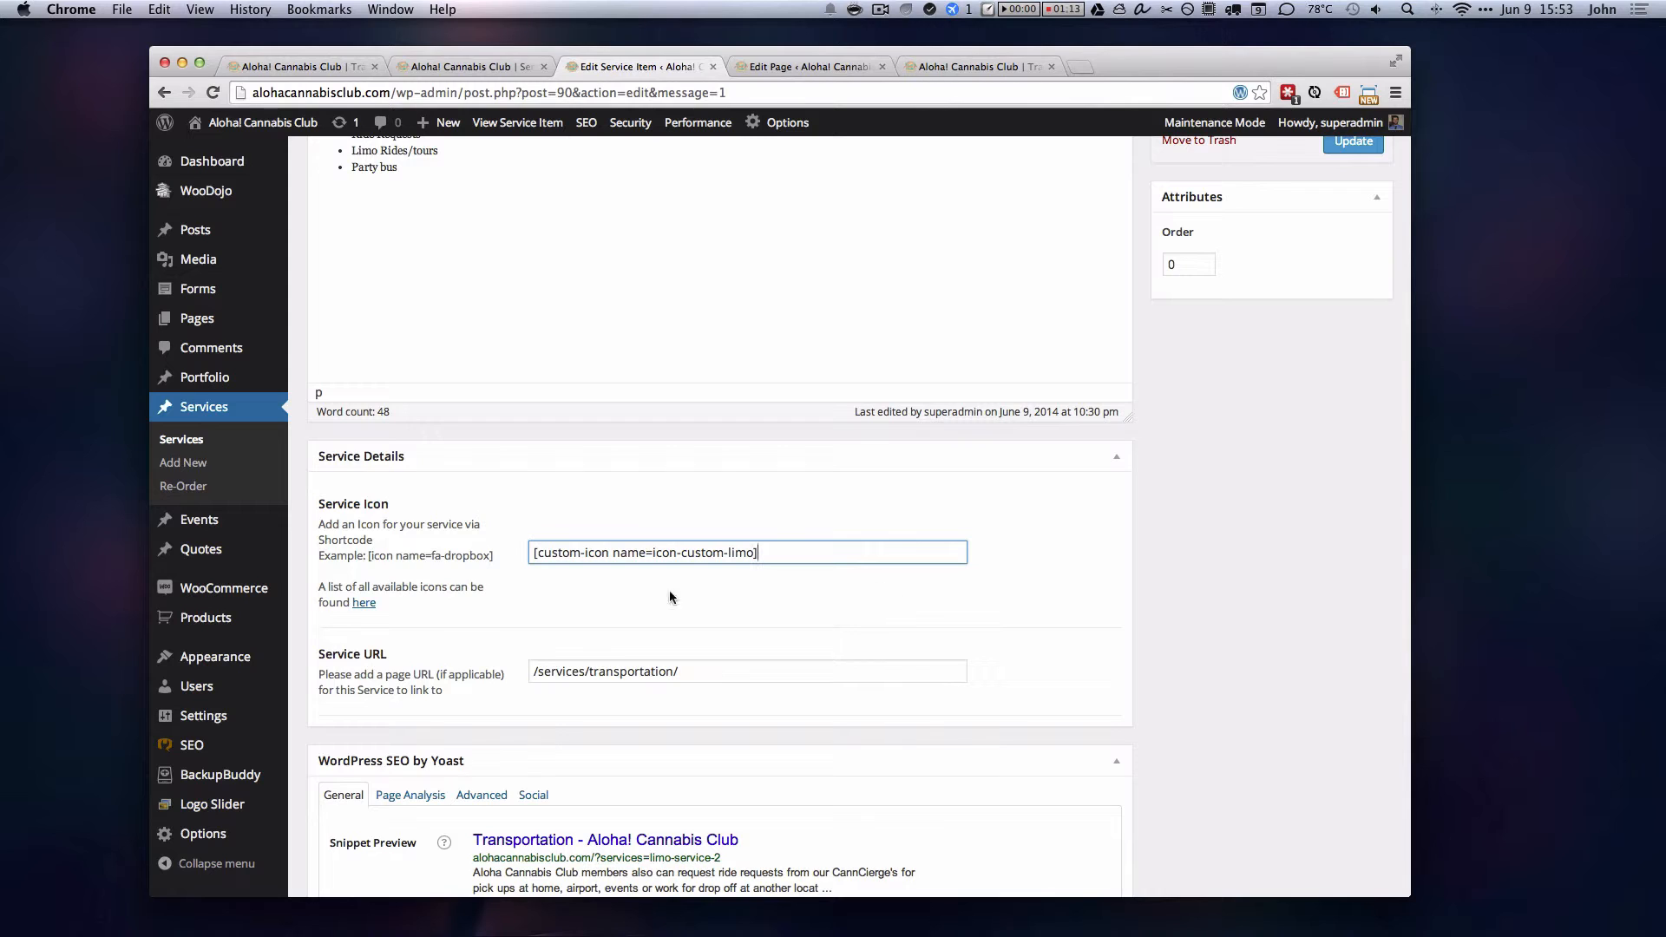
{"action": "left_click", "coordinate": [553, 550]}
{"action": "left_click_drag", "start_coordinate": [535, 553], "coordinate": [858, 553]}
{"action": "left_click", "coordinate": [859, 553]}
{"action": "scroll", "coordinate": [899, 553], "scroll_direction": "down", "scroll_amount": 3}
{"action": "scroll", "coordinate": [1082, 566], "scroll_direction": "up", "scroll_amount": 5}
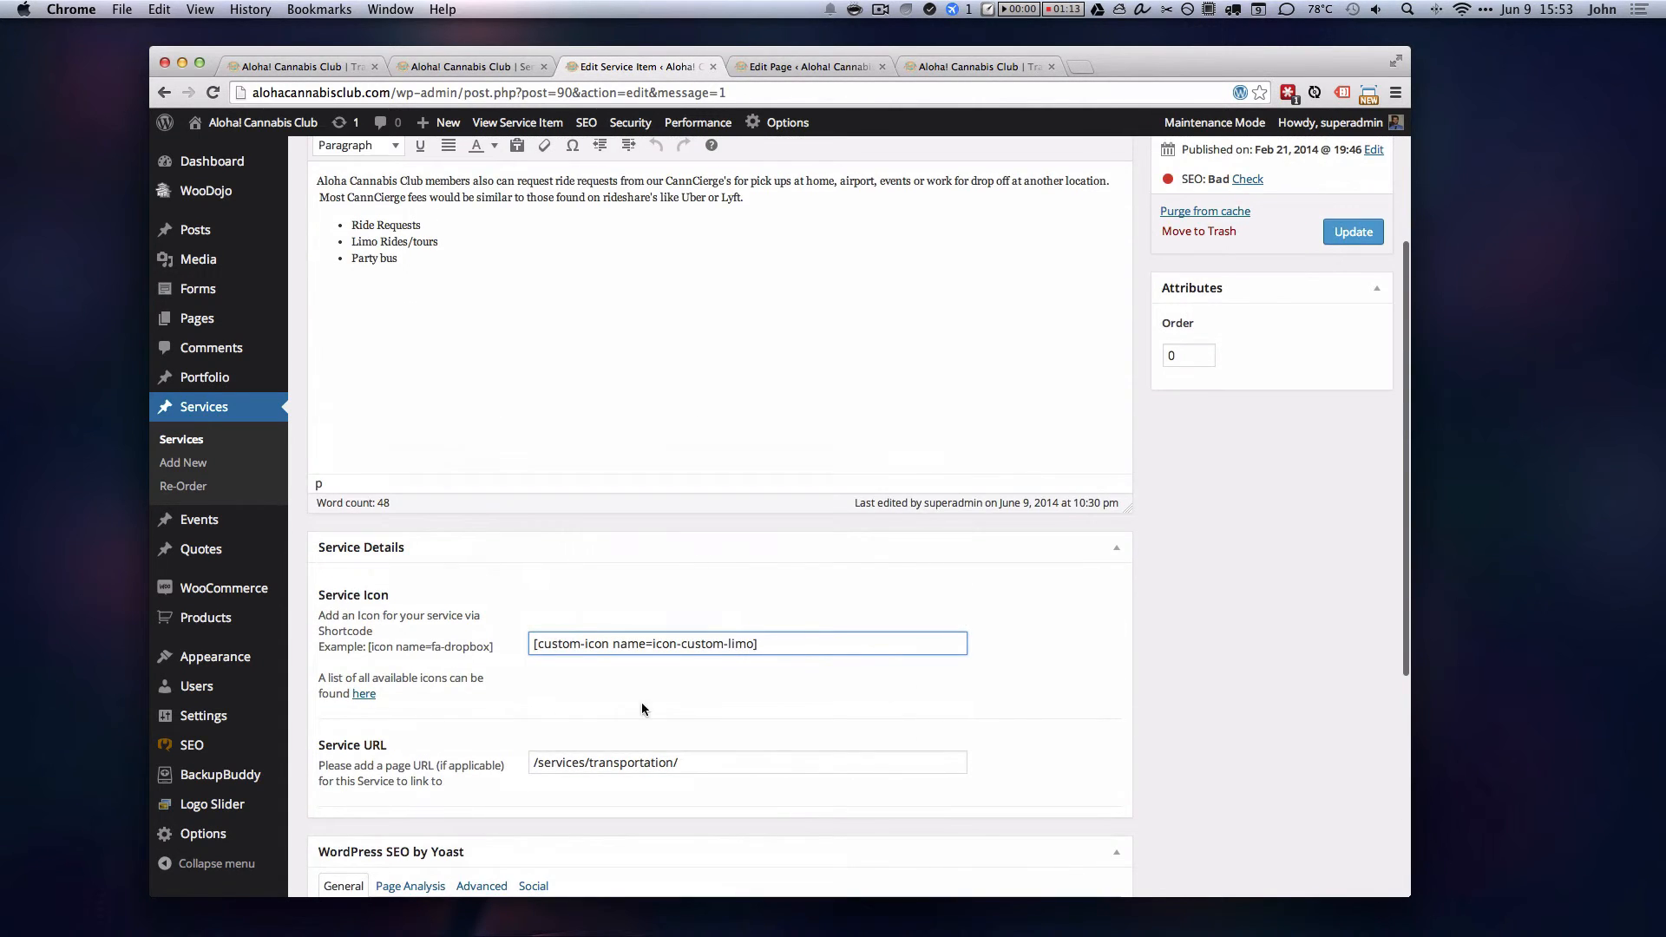